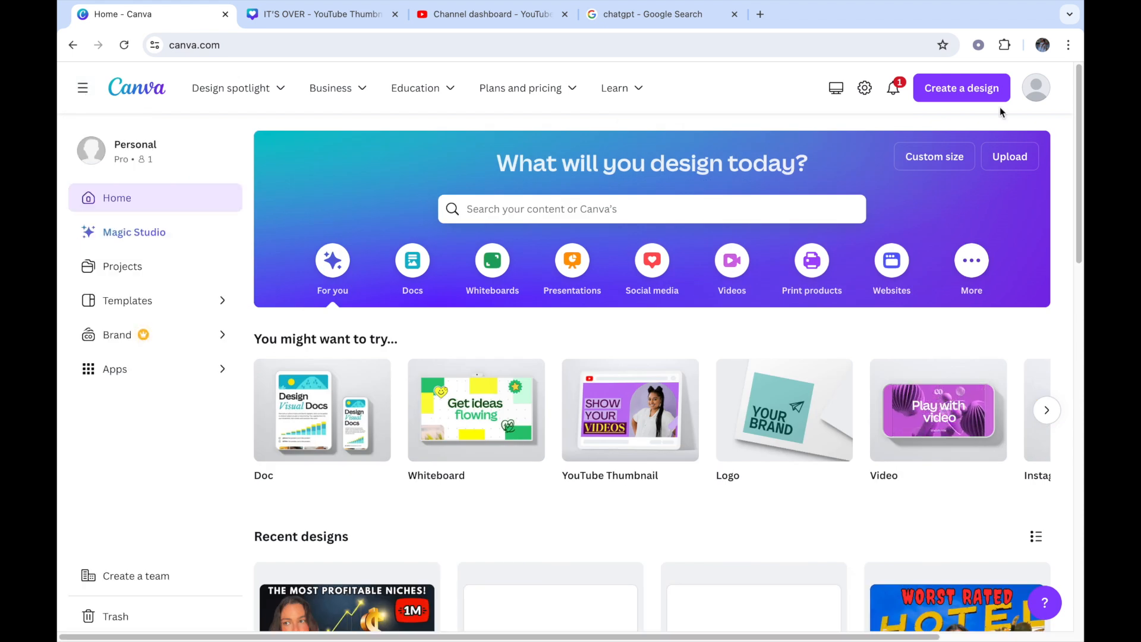
# Step: Create a blank 1080 × 1920 px Mobile Video design and add a plain line element to its page
pyautogui.click(991, 89)
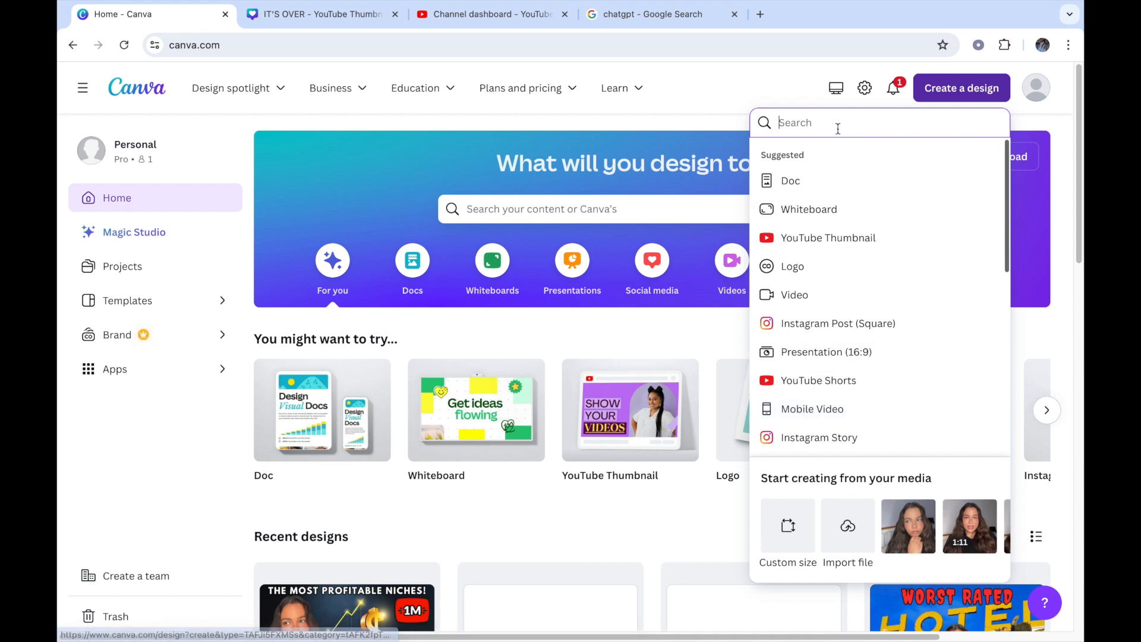
pyautogui.click(792, 413)
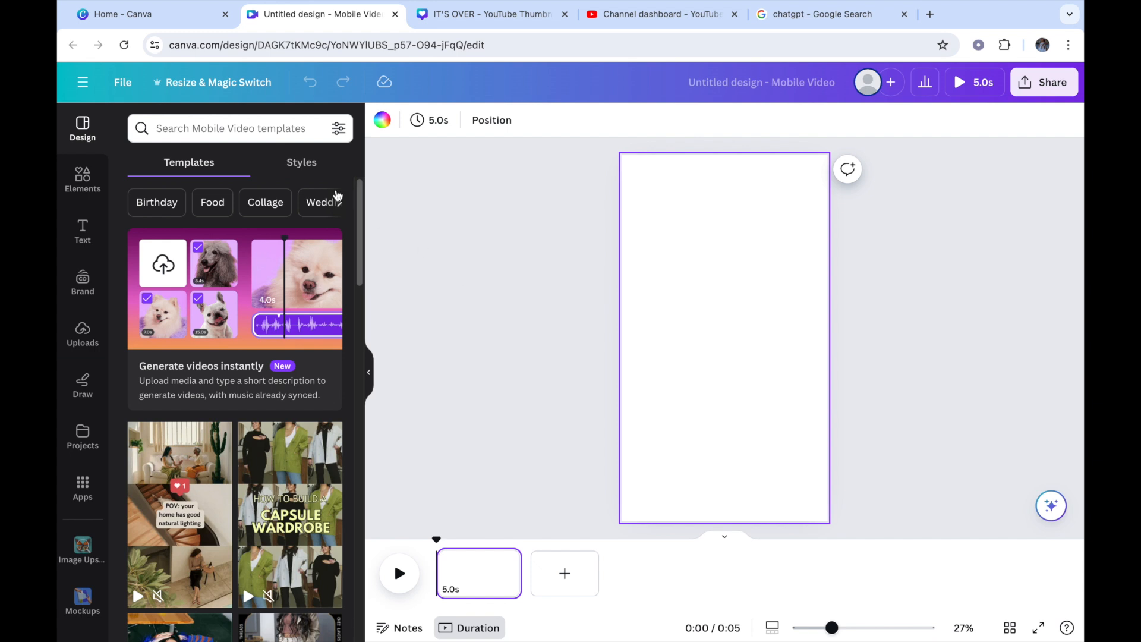
pyautogui.click(84, 189)
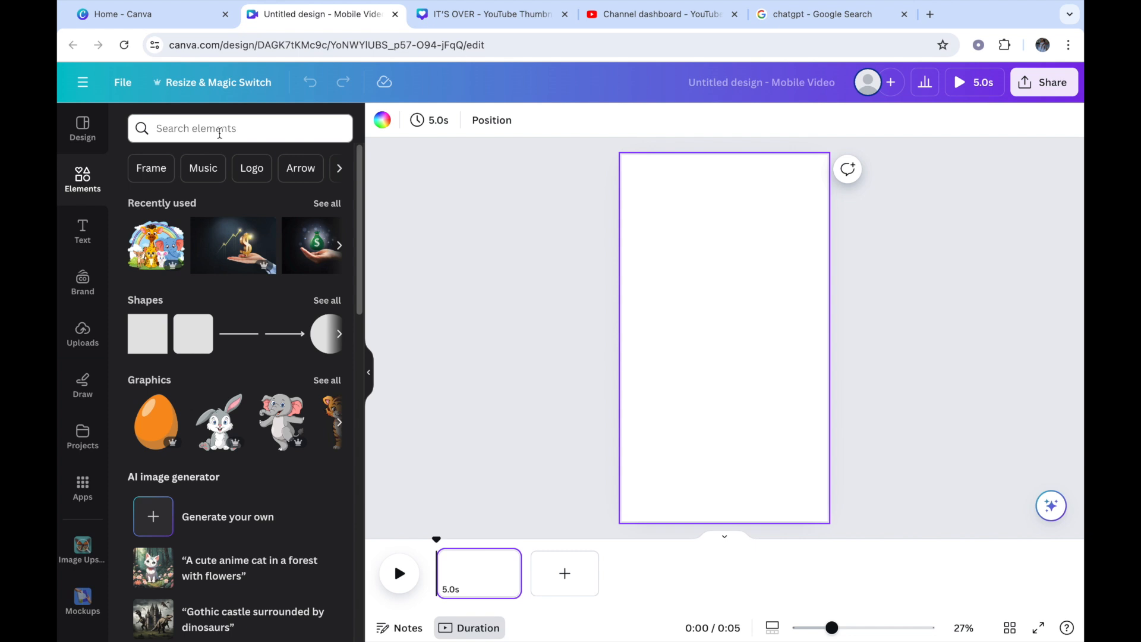
pyautogui.click(239, 333)
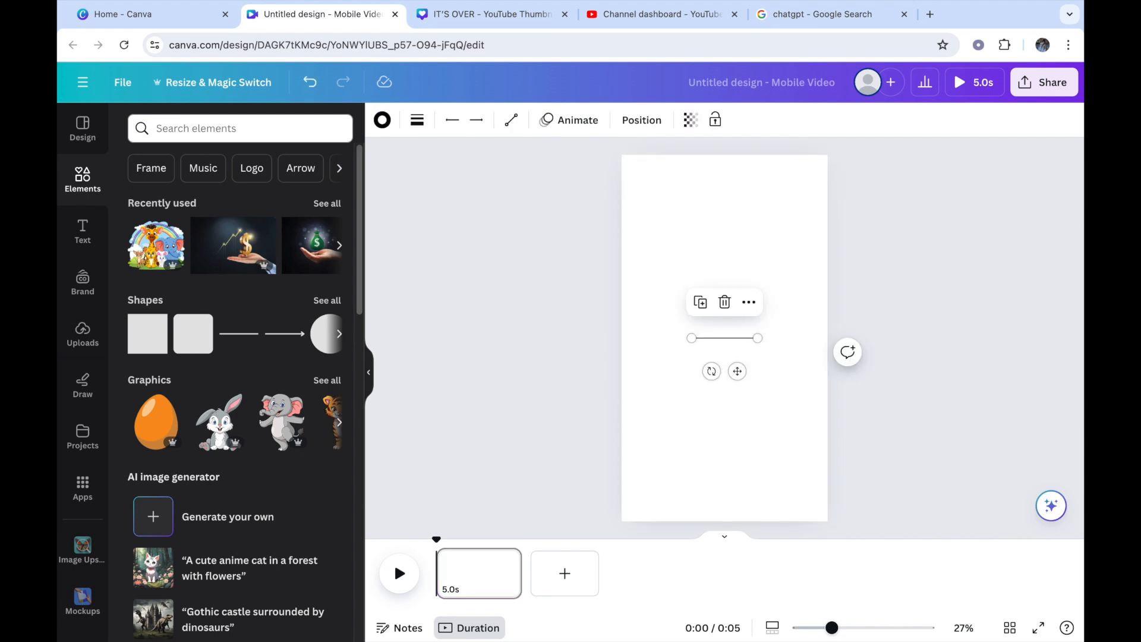
# Step: Search the elements for "walking on the beach" and show only the video results
pyautogui.click(213, 131)
pyautogui.write('walki')
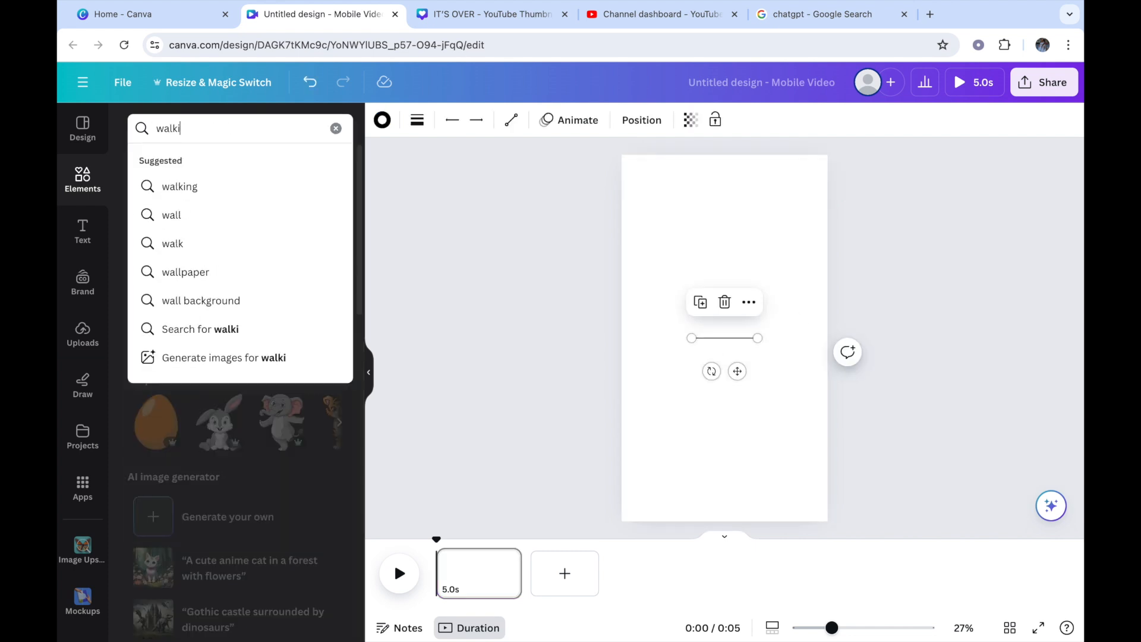
pyautogui.write('ng on the ')
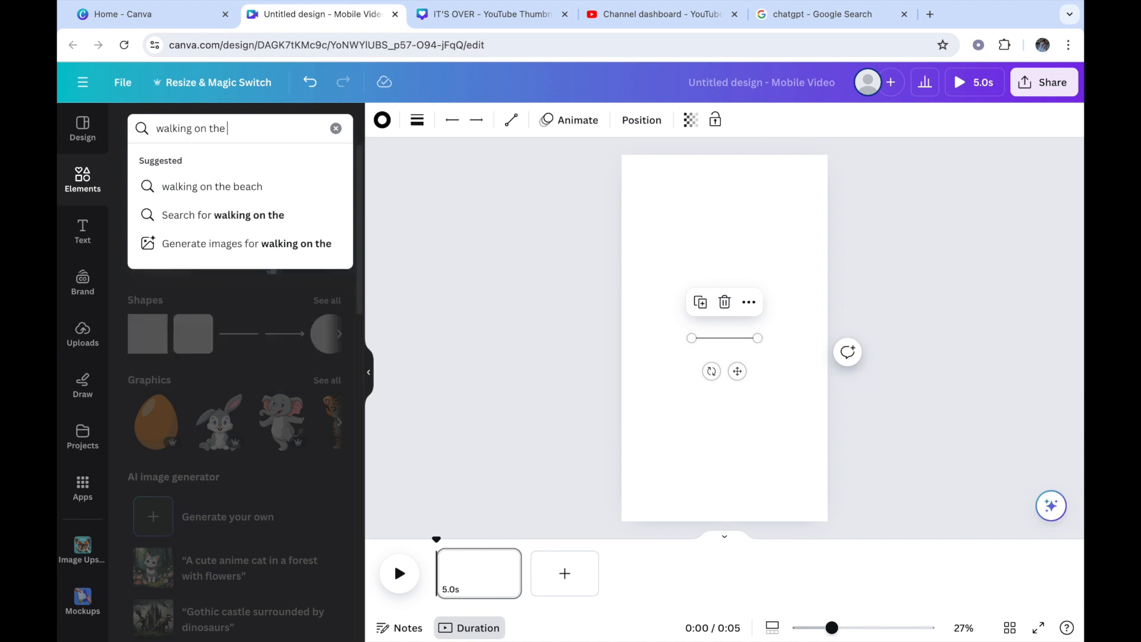
pyautogui.write('beach')
pyautogui.press('Return')
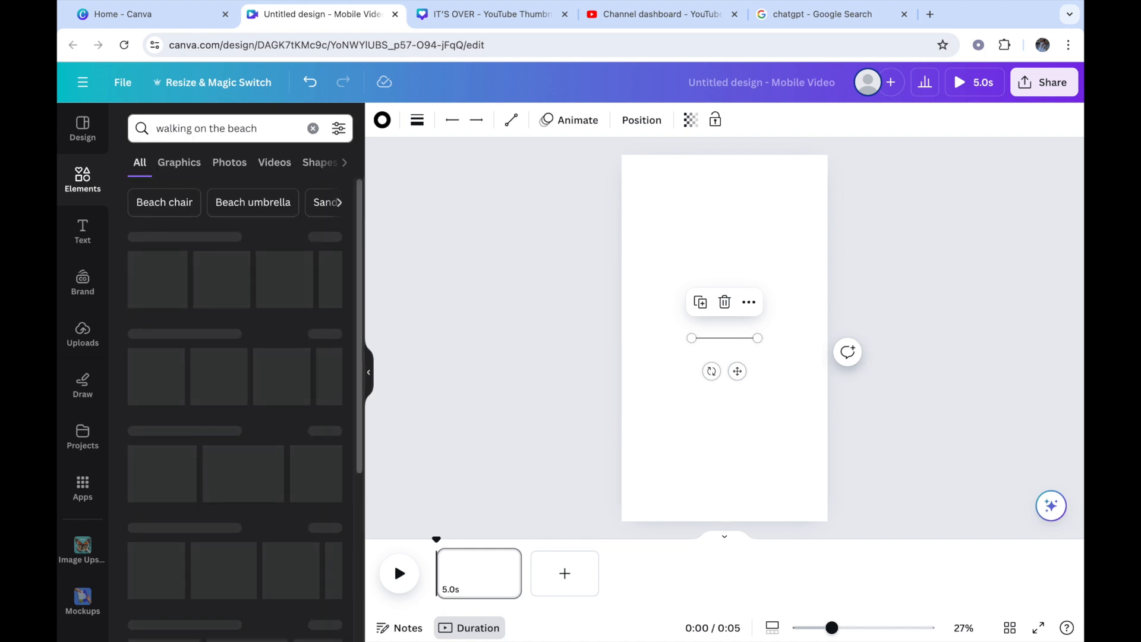
pyautogui.click(273, 162)
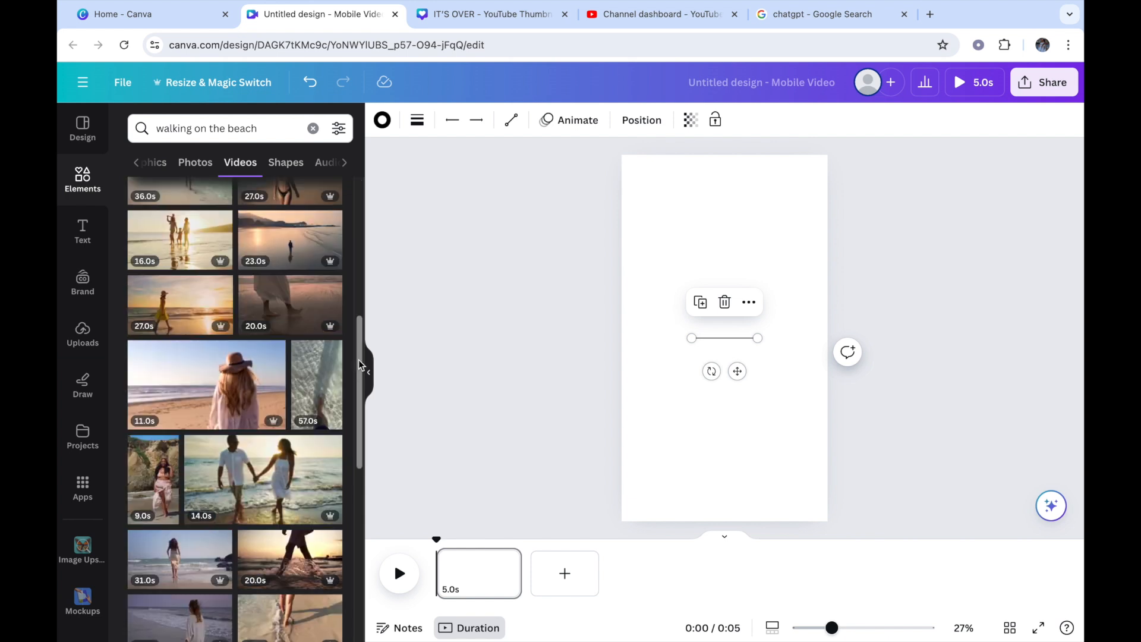
# Step: Browse the beach videos and add the 33-second vertical clip of the dark-haired woman walking away to the page
pyautogui.moveTo(359, 359); pyautogui.dragTo(381, 514)
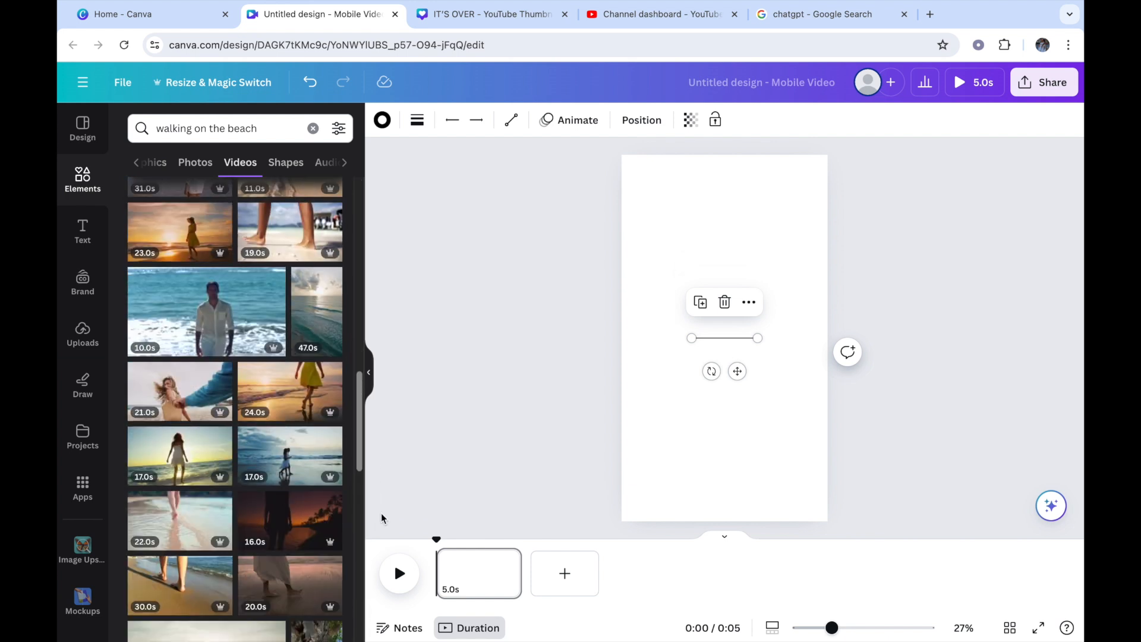
pyautogui.moveTo(381, 518); pyautogui.dragTo(433, 254)
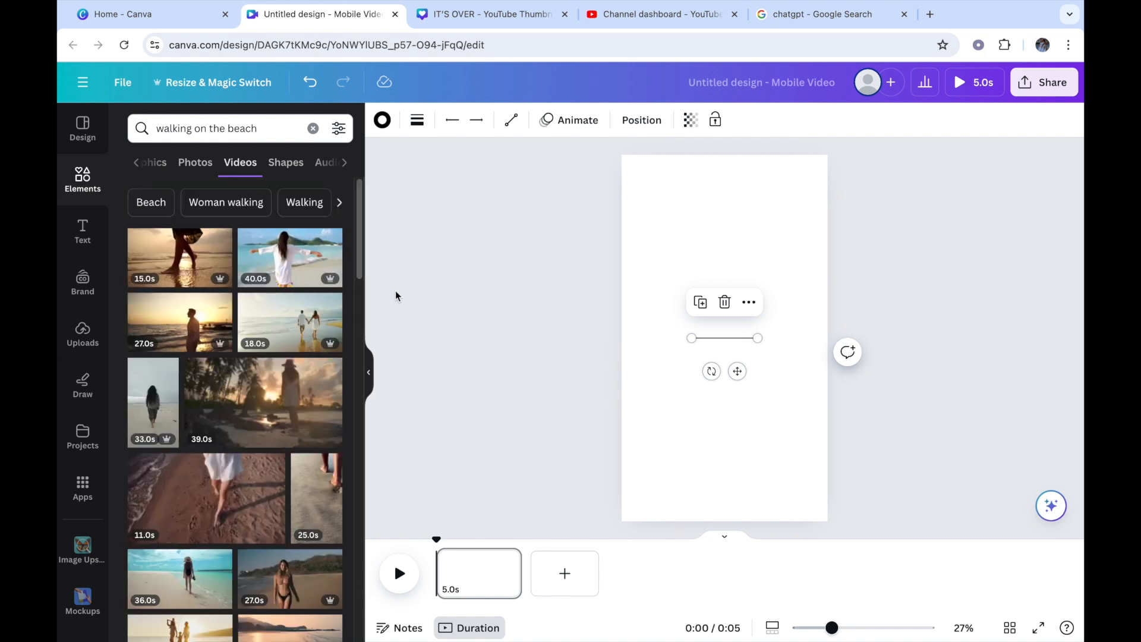
pyautogui.click(153, 398)
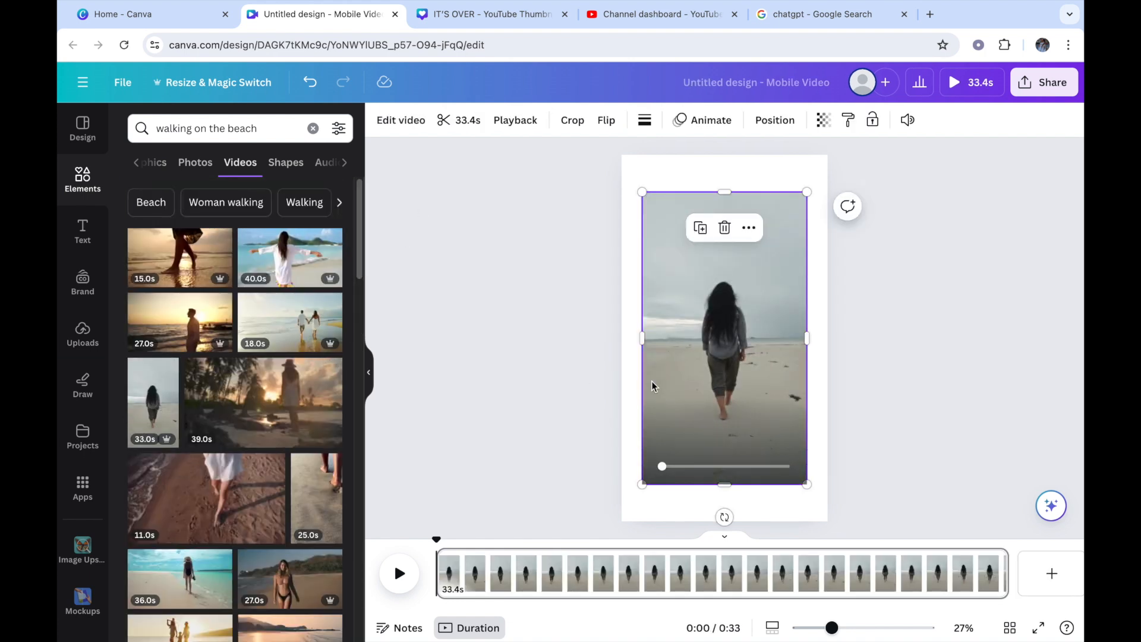
# Step: Set the beach walking clip as the page background and preview the video
pyautogui.click(751, 227)
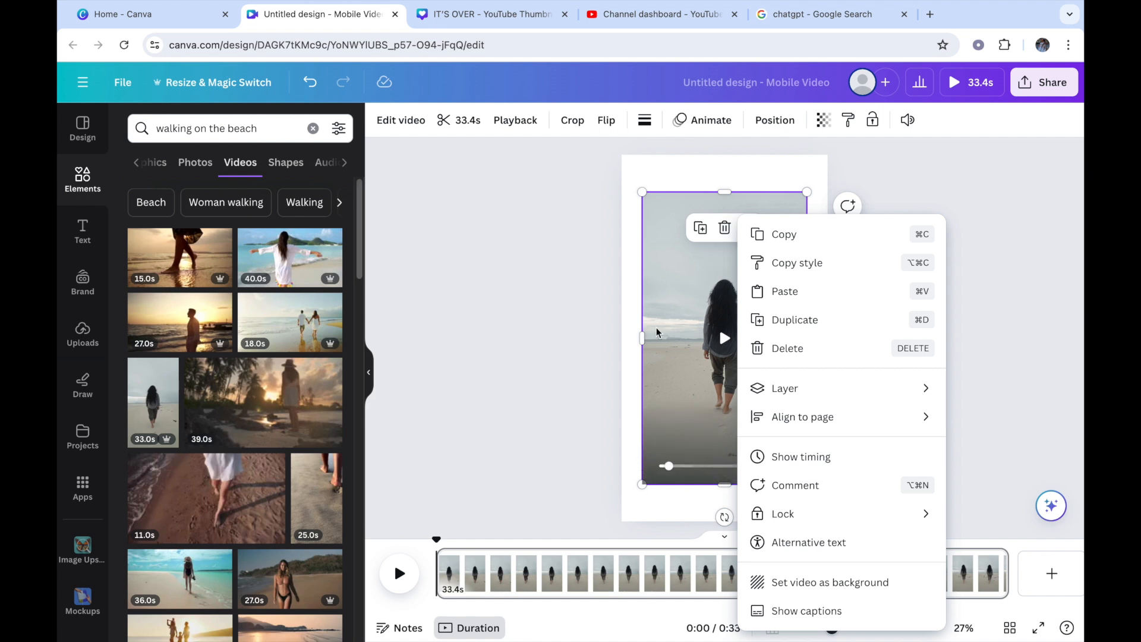
pyautogui.click(723, 277)
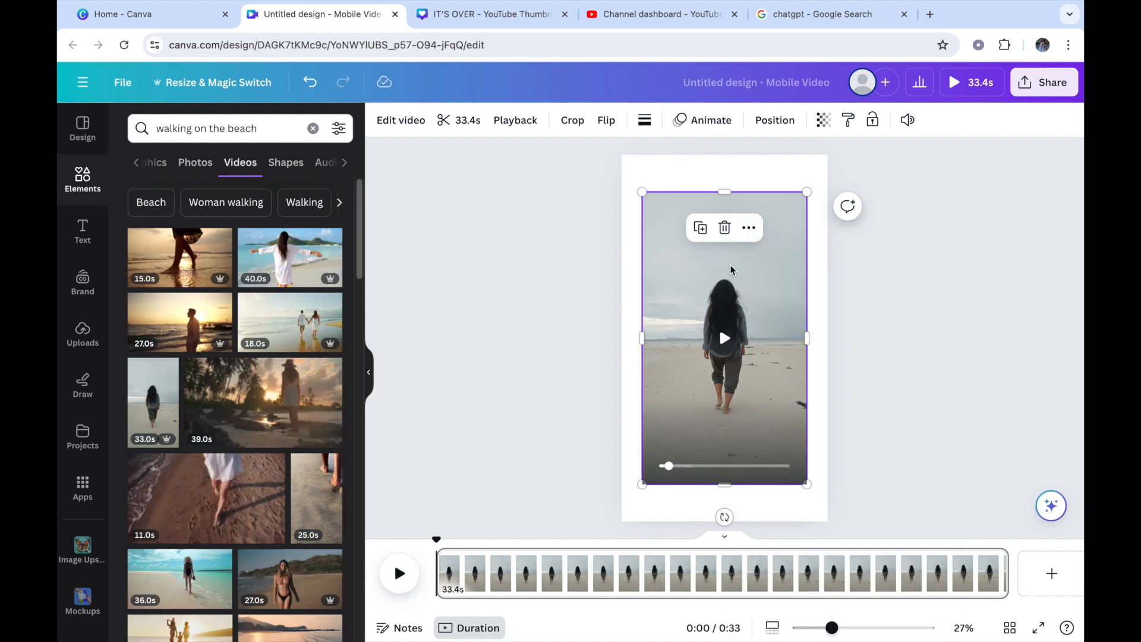
pyautogui.click(750, 228)
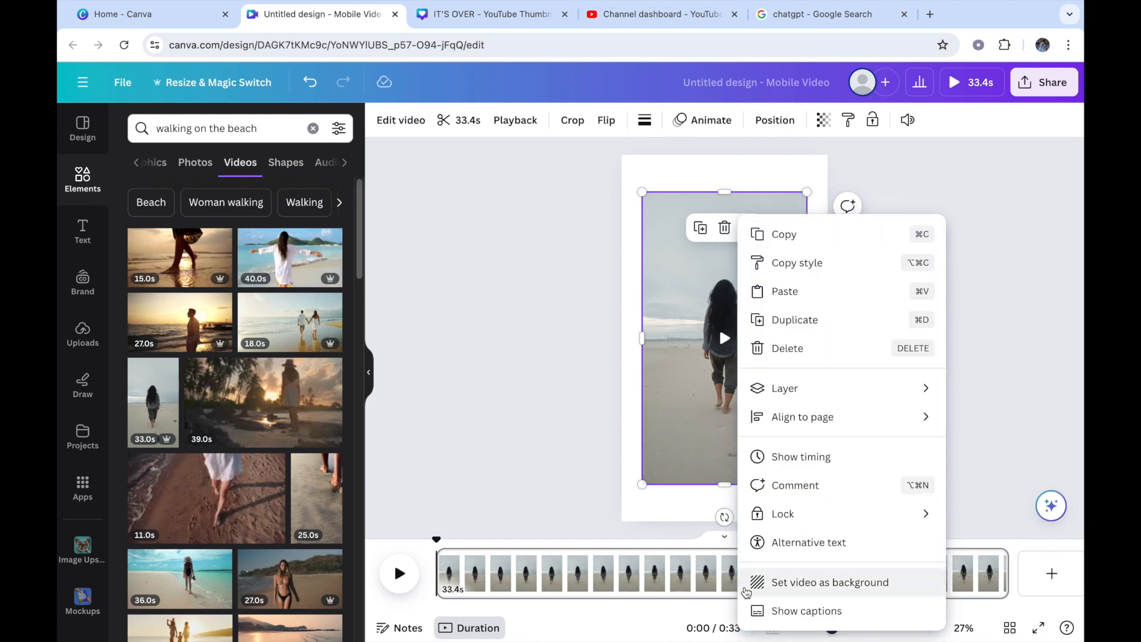
pyautogui.click(788, 583)
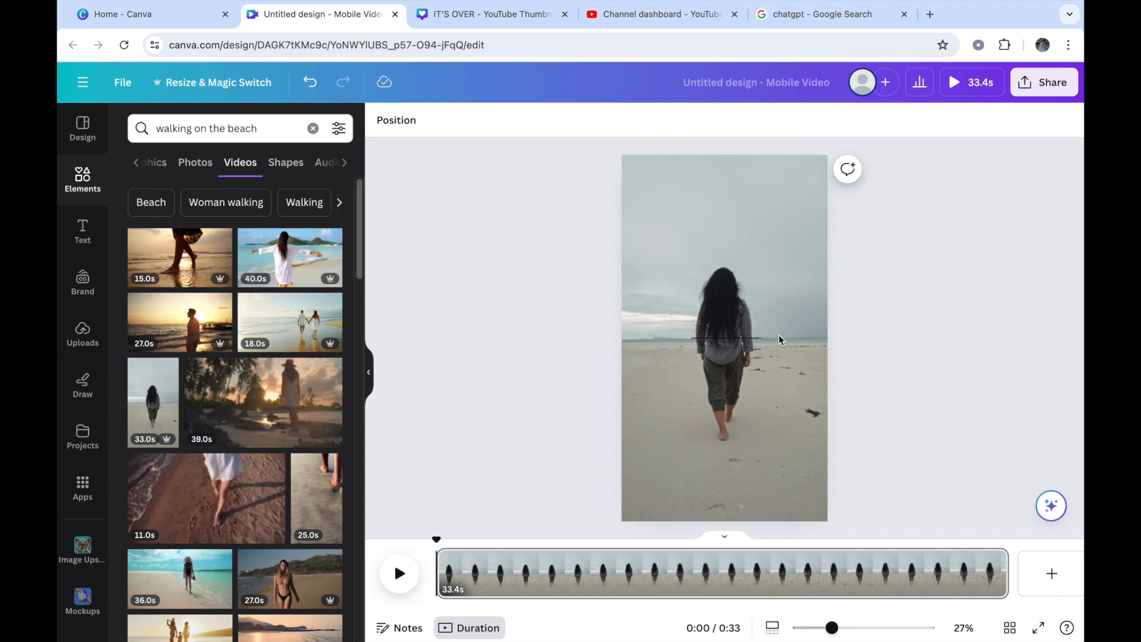
pyautogui.click(398, 574)
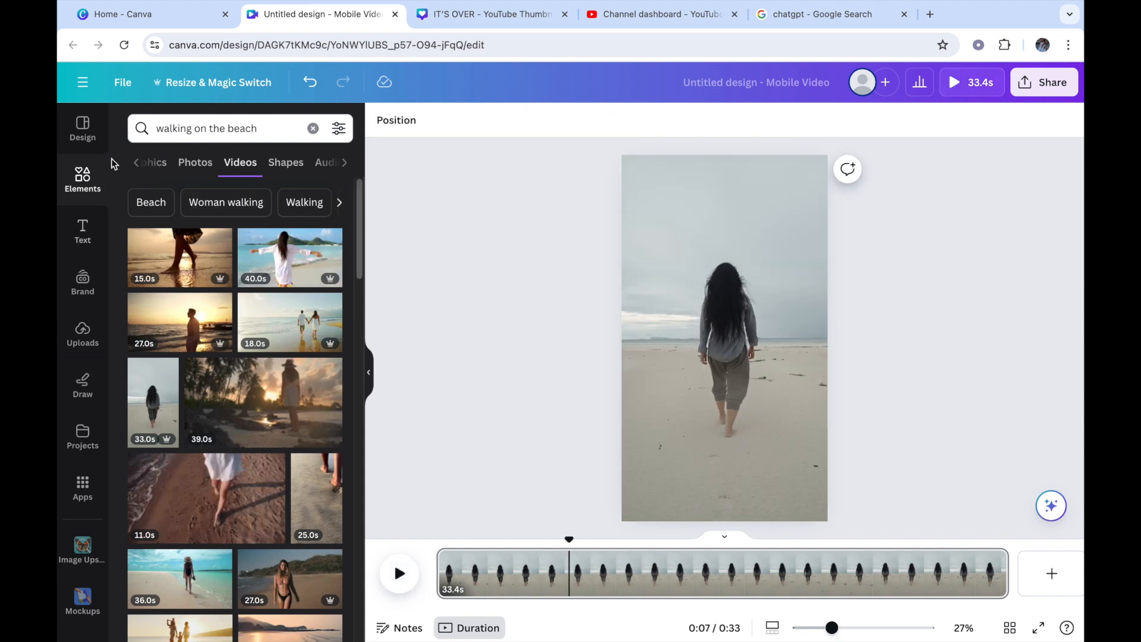
# Step: Add a heading to the page that reads "Keep Going."
pyautogui.click(83, 232)
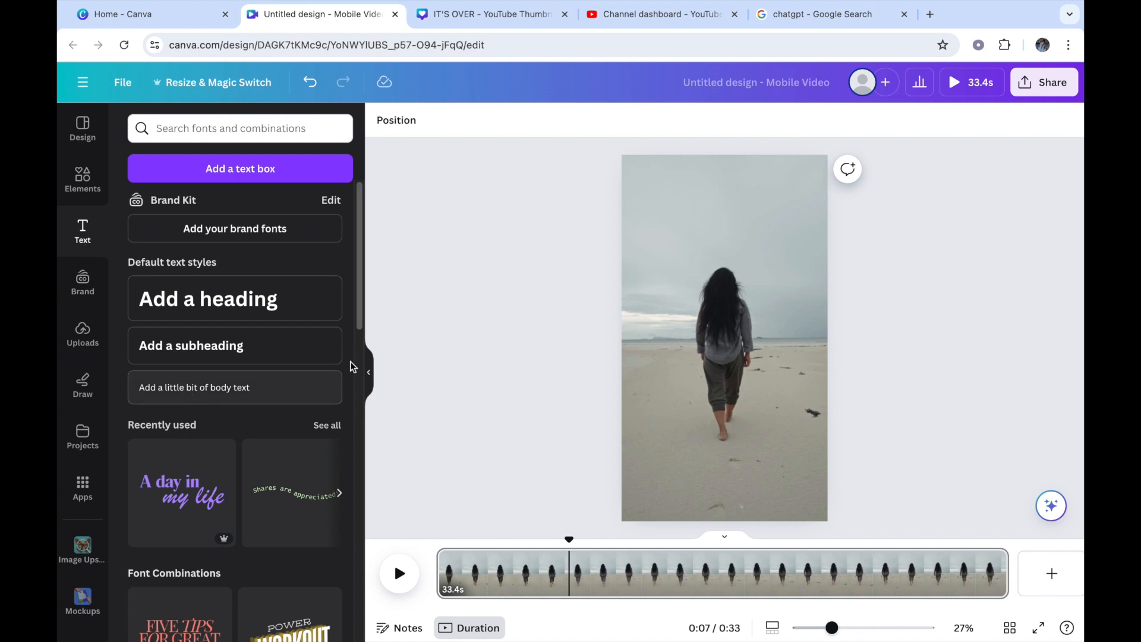
pyautogui.moveTo(358, 322); pyautogui.dragTo(384, 295)
pyautogui.click(275, 298)
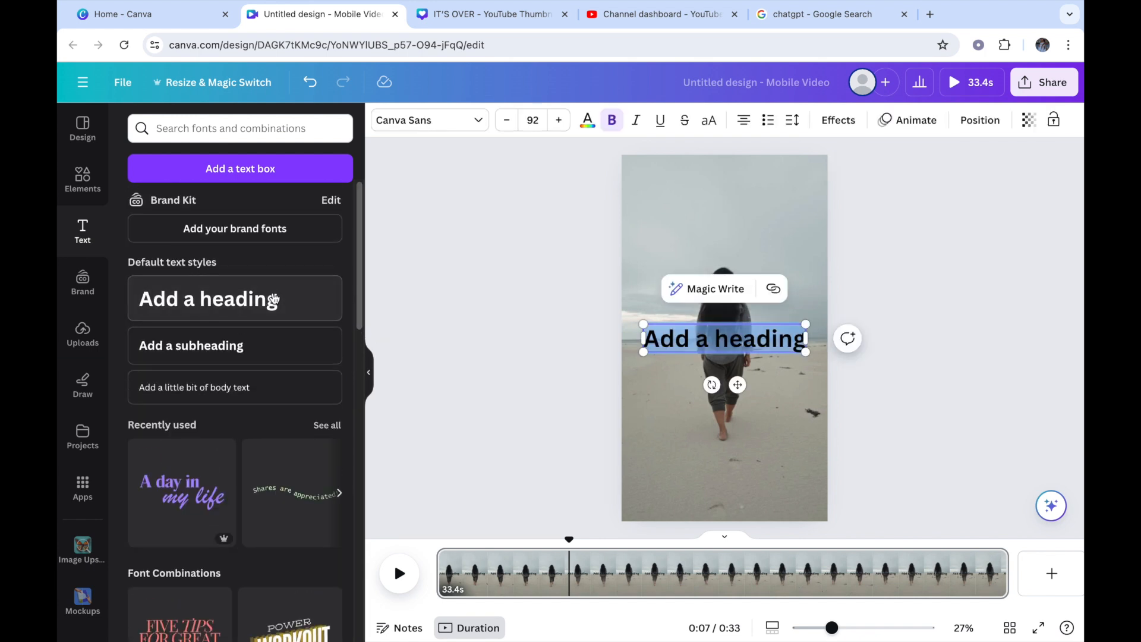
pyautogui.write('Kee')
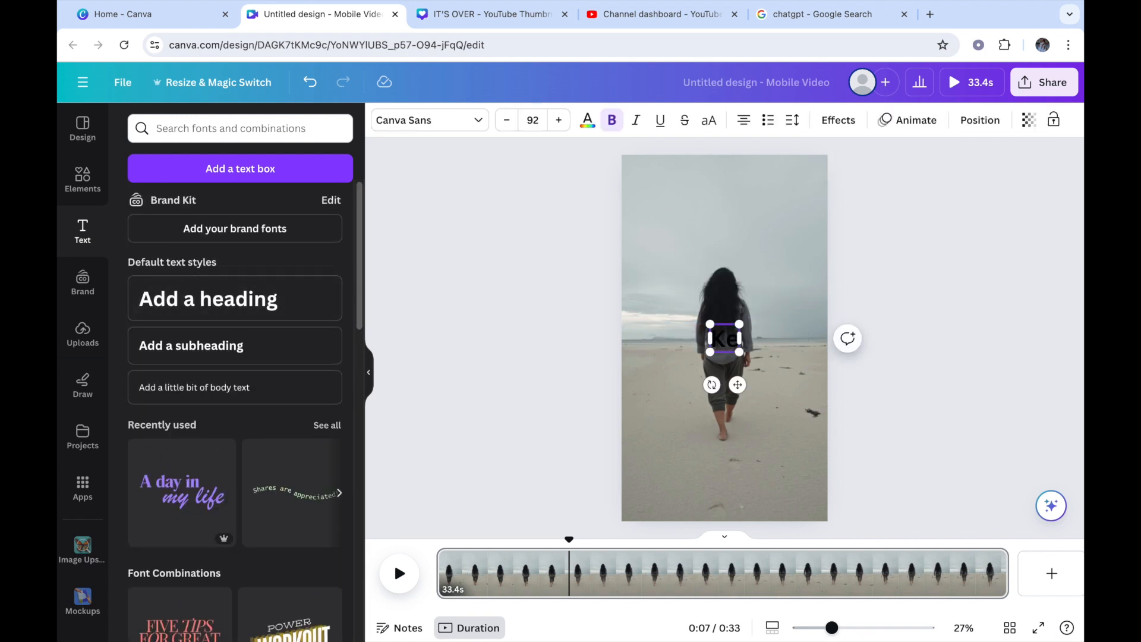
pyautogui.write('p Going')
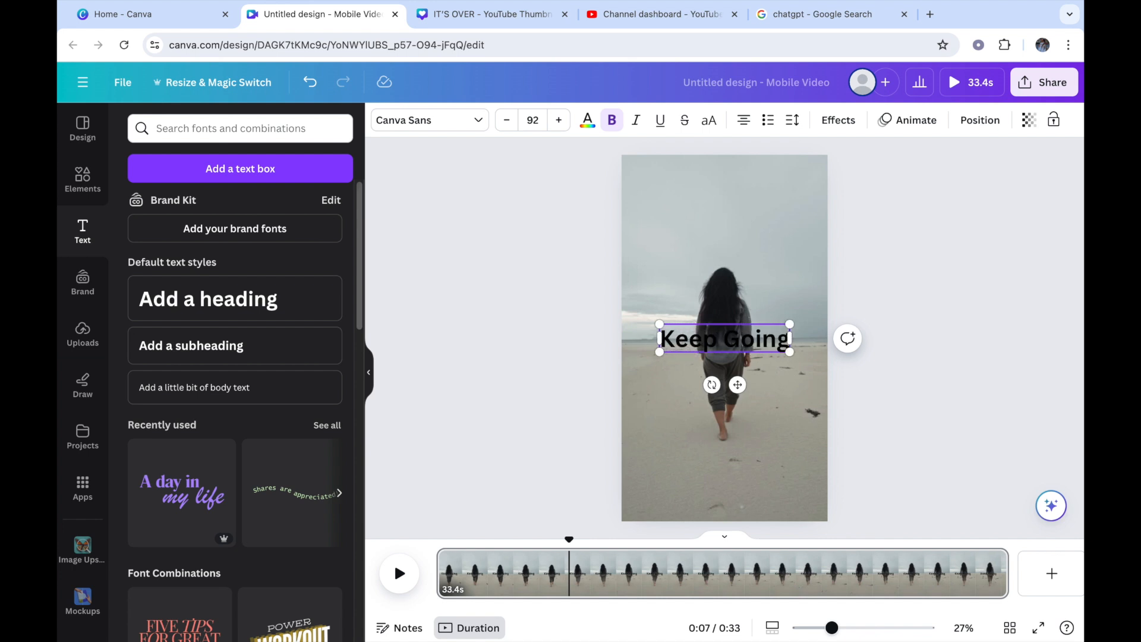
pyautogui.write('.')
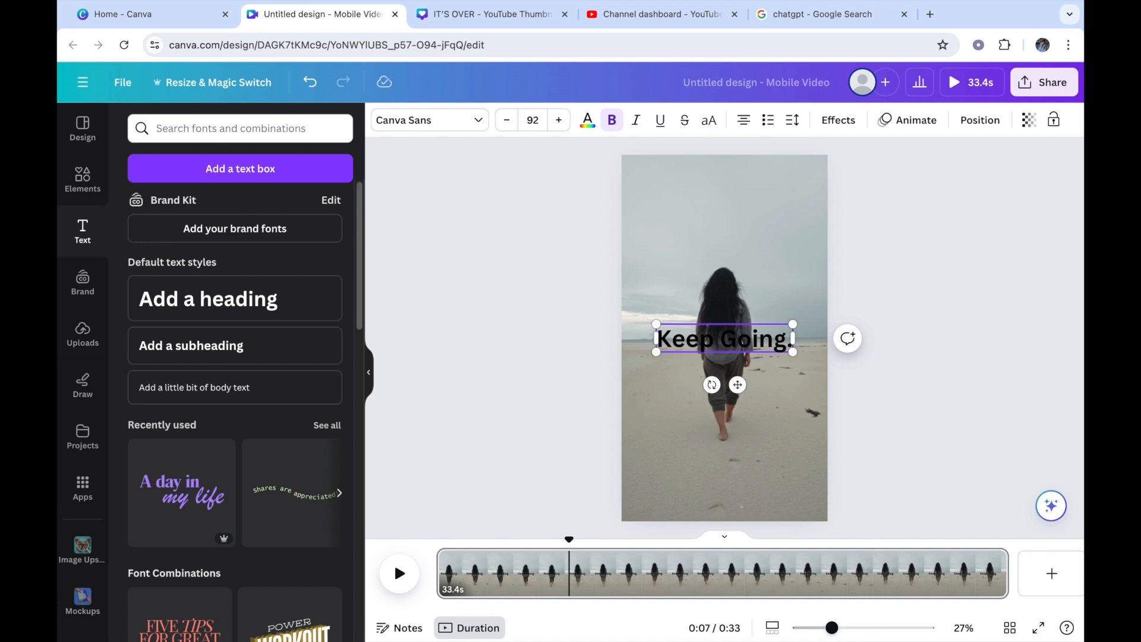
# Step: Add "You Are Powerful" as the heading's second line and move the heading down to the sand area below the woman
pyautogui.press('Return')
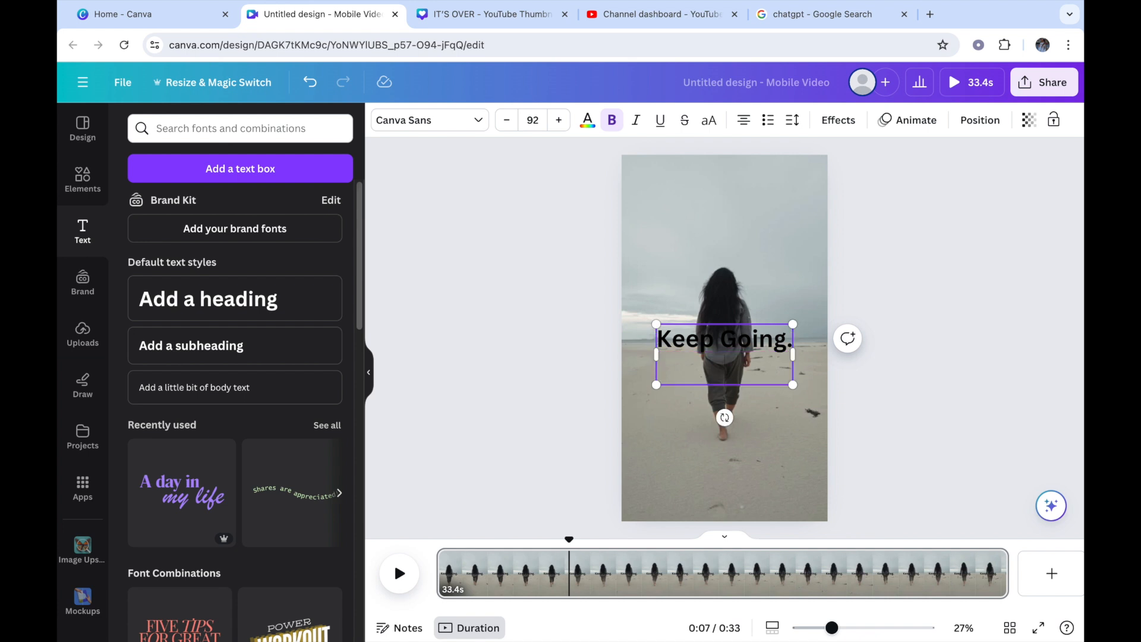
pyautogui.write('You Are')
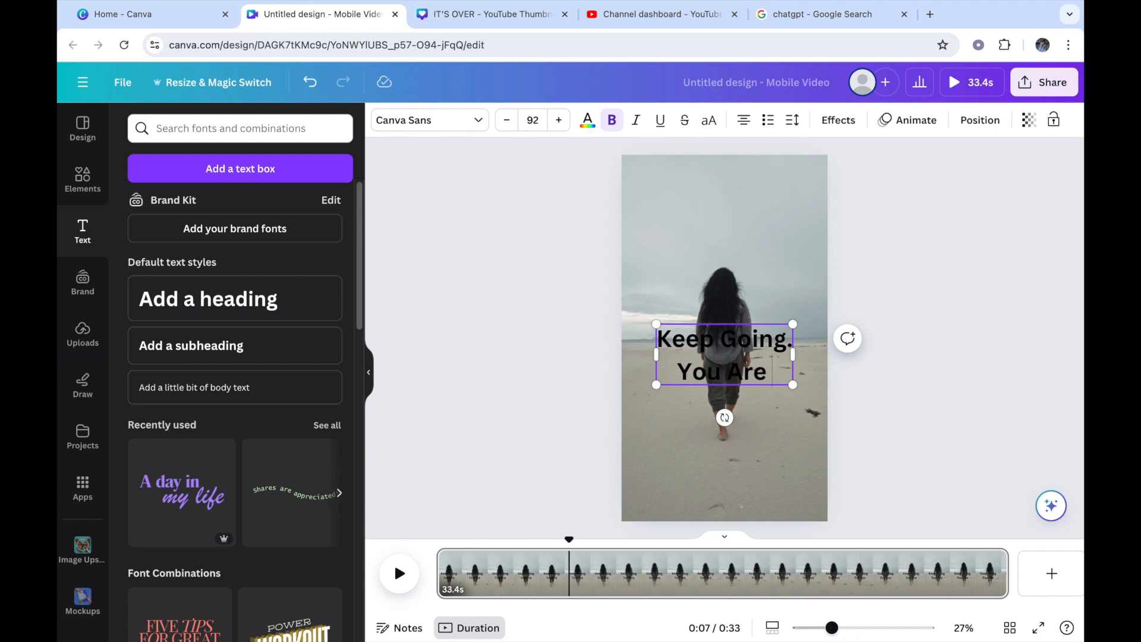
pyautogui.write(' Power')
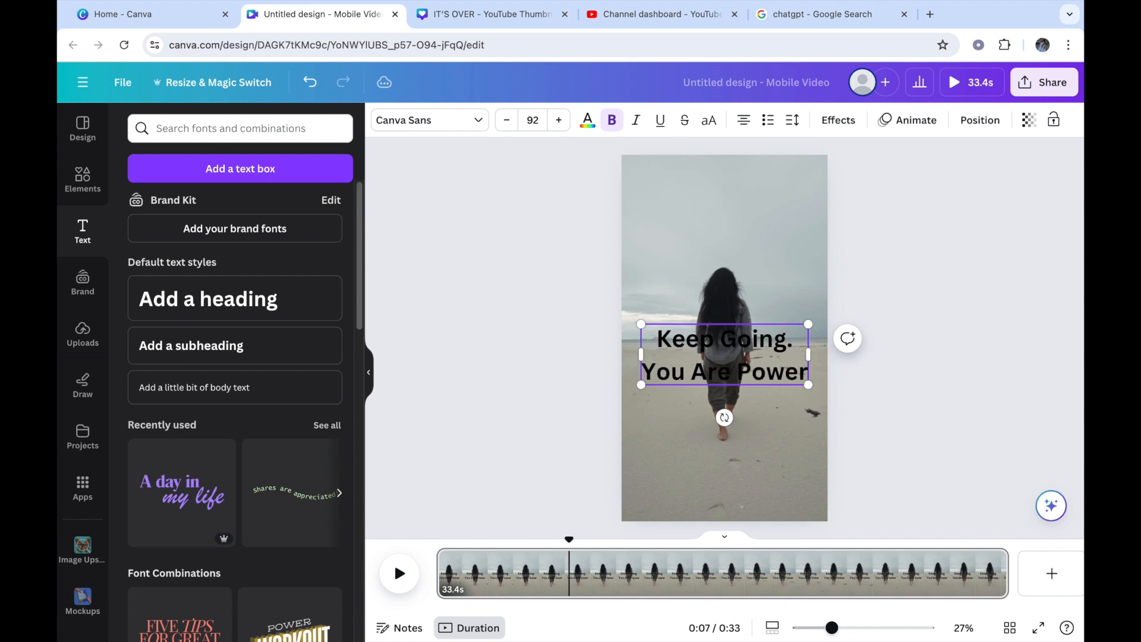
pyautogui.write('ful')
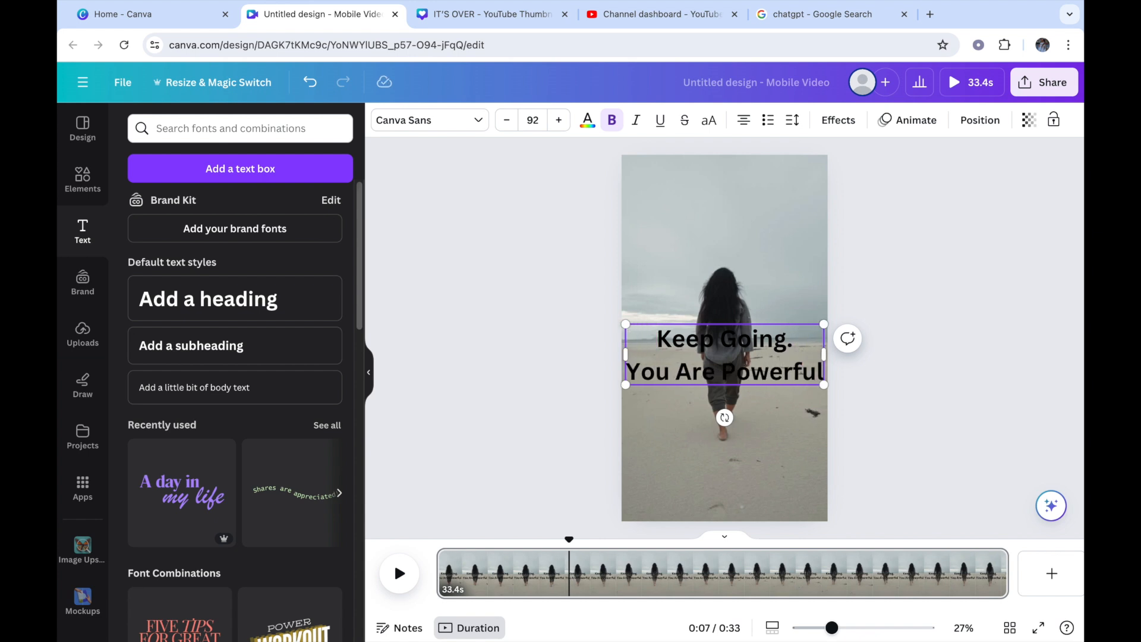
pyautogui.moveTo(750, 362); pyautogui.dragTo(752, 467)
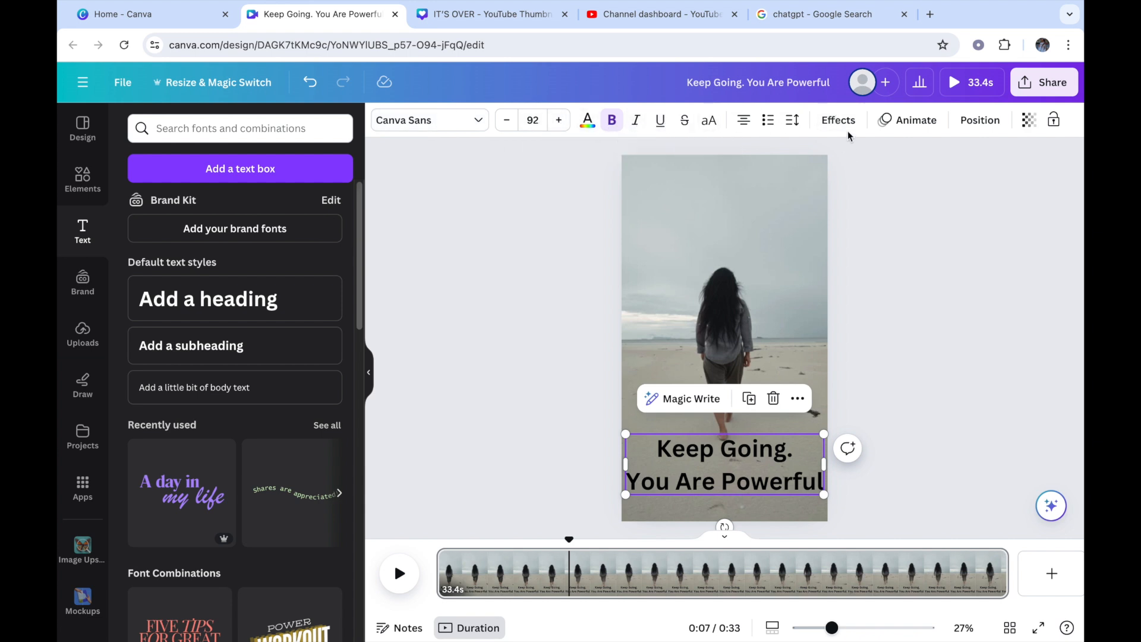
# Step: Try the Beast font on the heading, then change it to Brittany
pyautogui.click(480, 126)
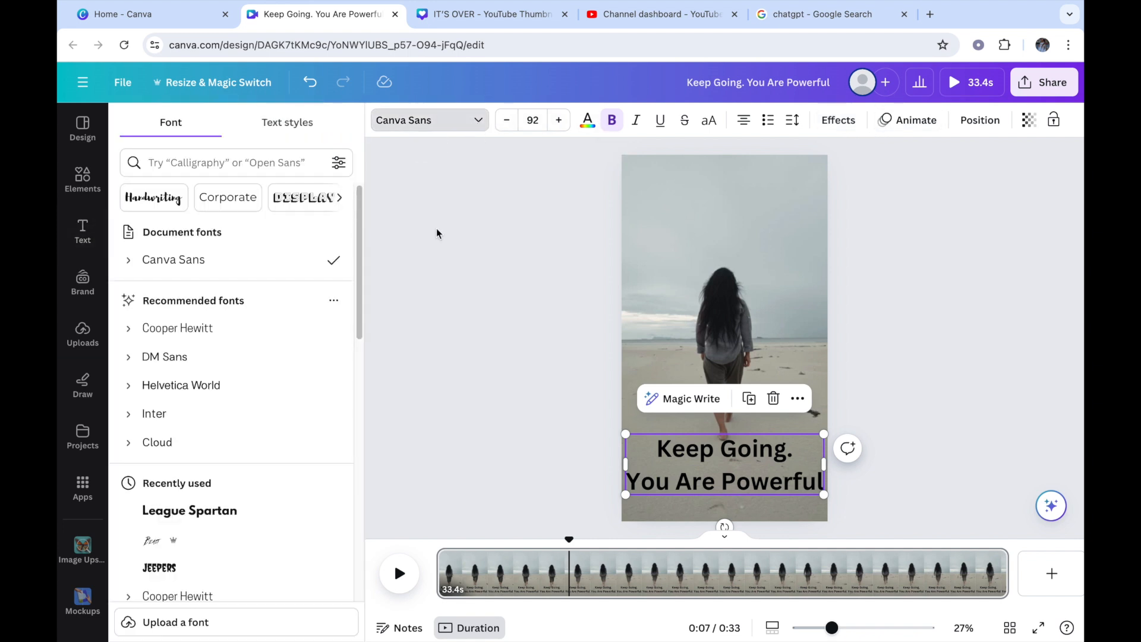
pyautogui.click(154, 542)
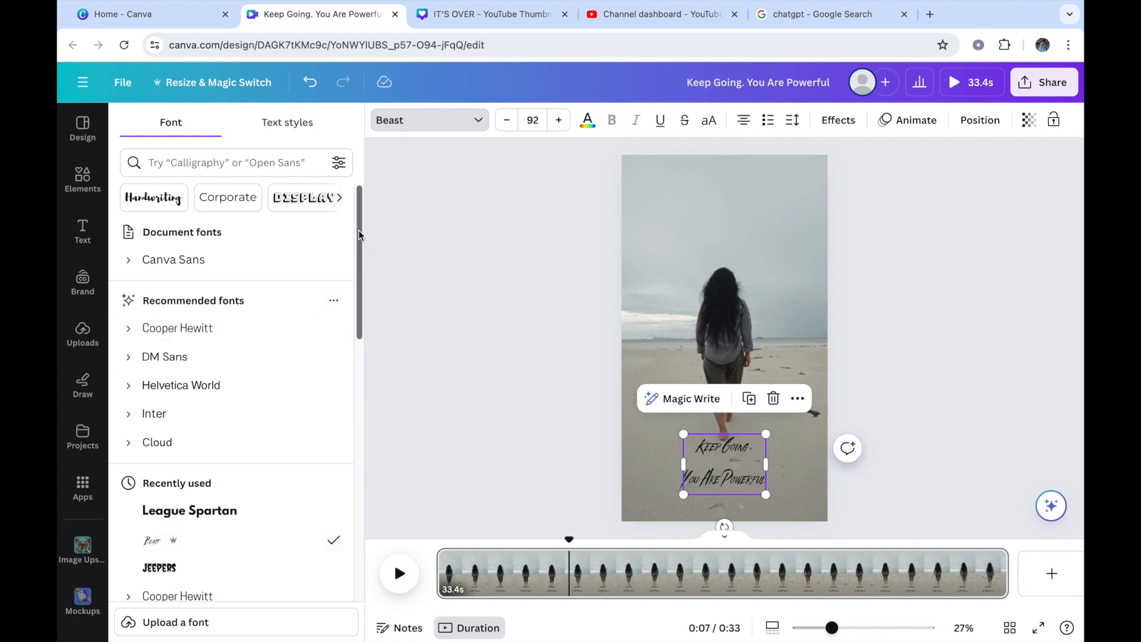
pyautogui.moveTo(359, 232); pyautogui.dragTo(362, 452)
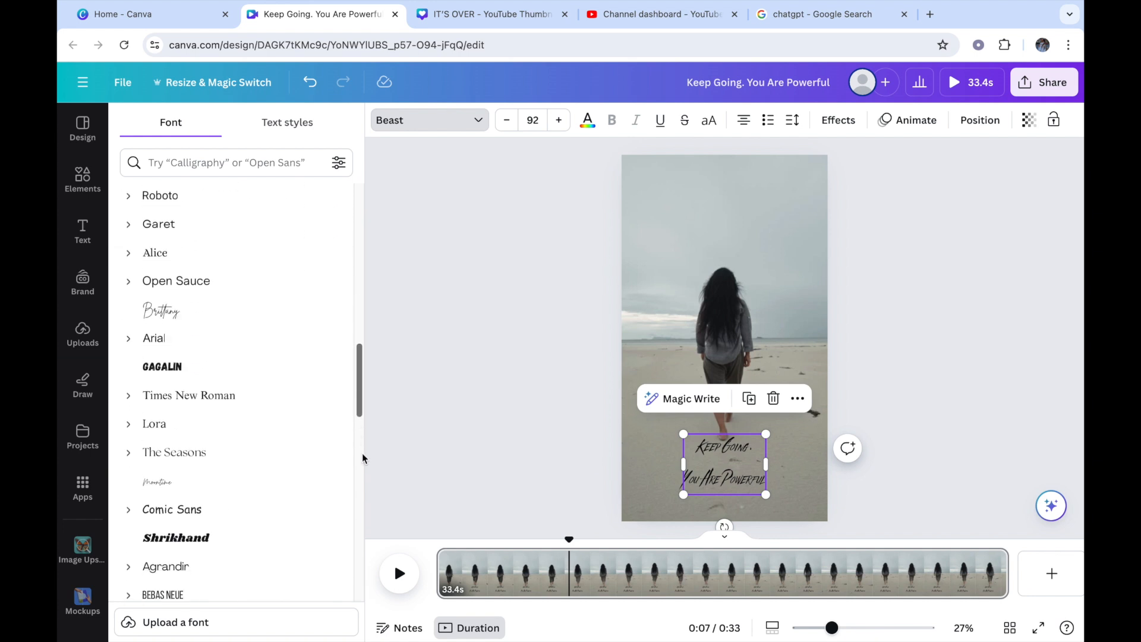
pyautogui.click(218, 321)
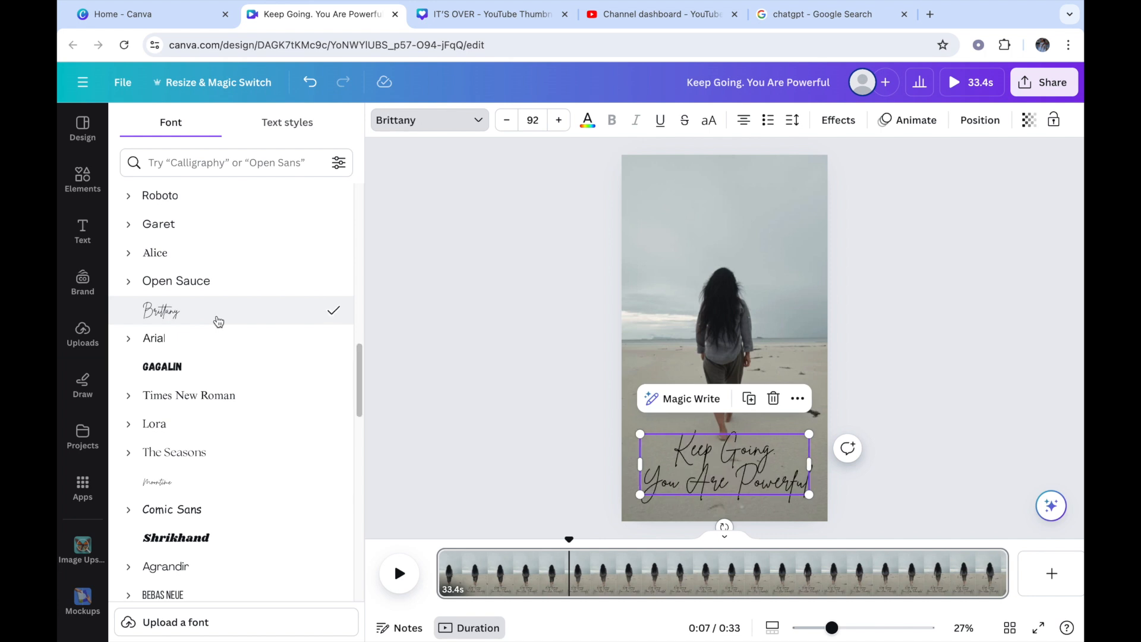
# Step: Increase the heading's font size to 102 and move it into the sky area above the woman
pyautogui.click(558, 120)
pyautogui.click(558, 120)
pyautogui.click(558, 120)
pyautogui.click(558, 120)
pyautogui.moveTo(774, 476); pyautogui.dragTo(765, 210)
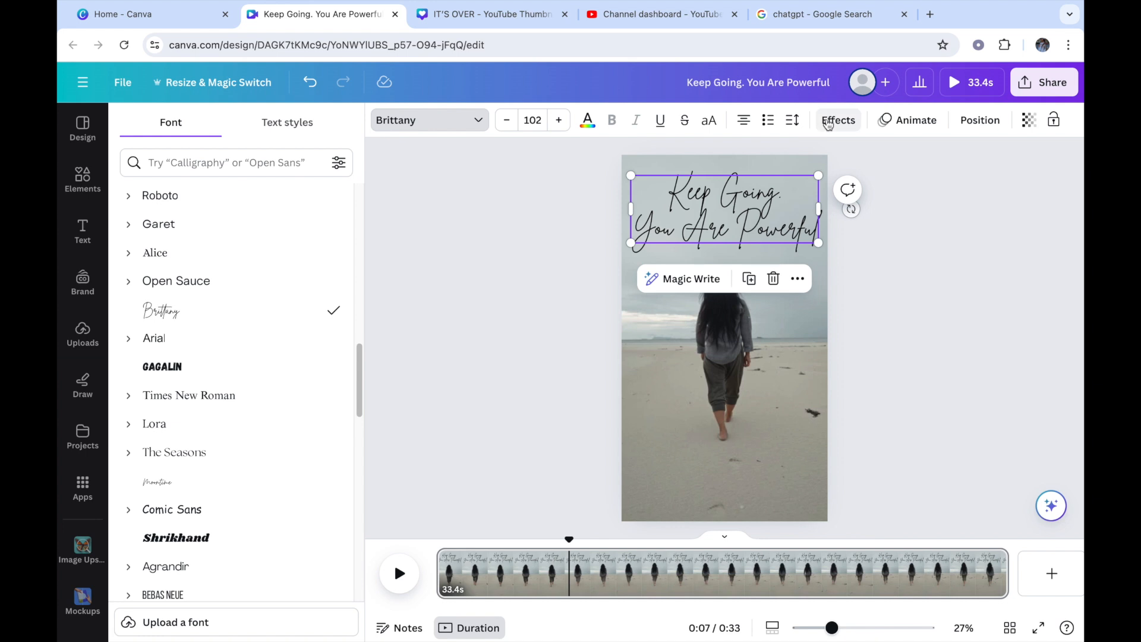
# Step: Apply the Lift text effect to the heading with an intensity of 100
pyautogui.click(847, 125)
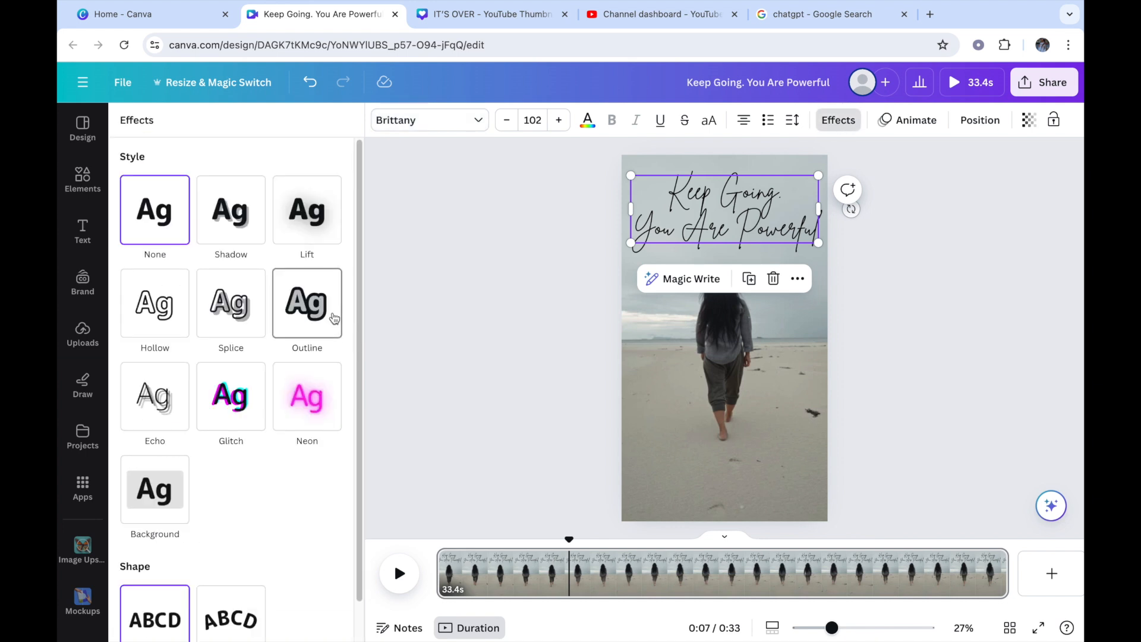
pyautogui.click(315, 210)
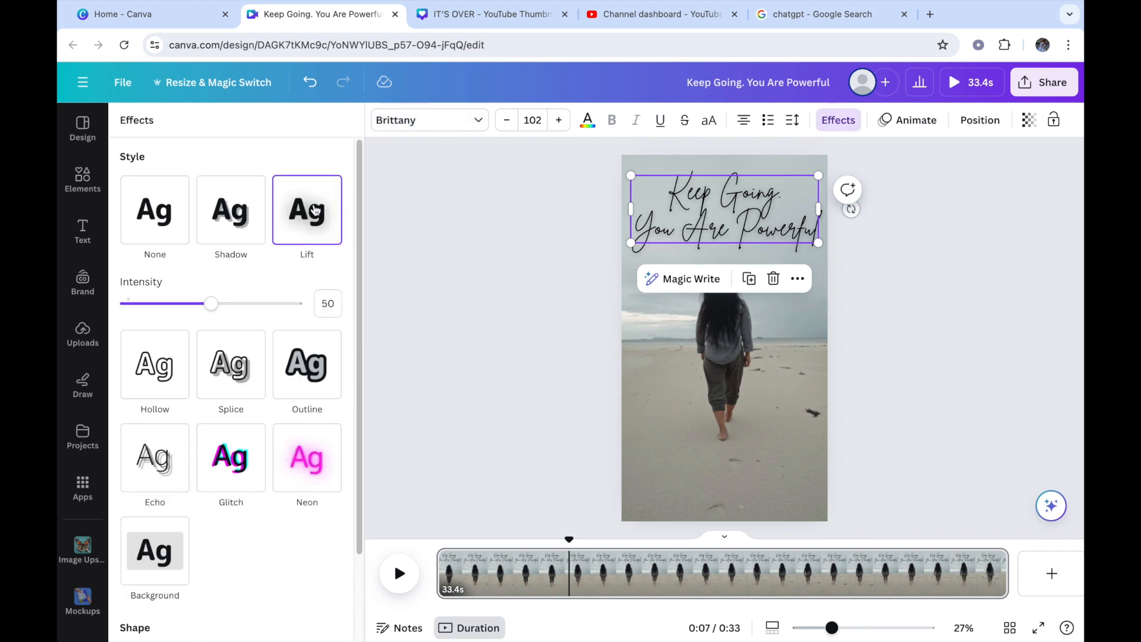
pyautogui.moveTo(213, 304); pyautogui.dragTo(295, 304)
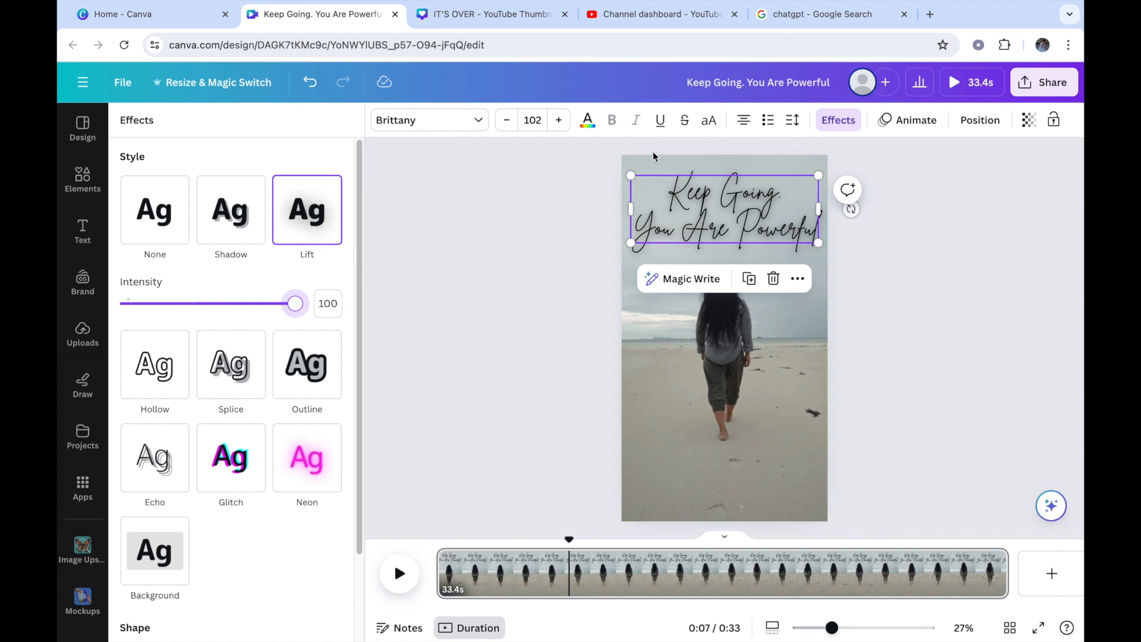
# Step: Try the custom text colours #FFB7B7 and #FF7C7C and white on the heading, then return it to black
pyautogui.click(588, 125)
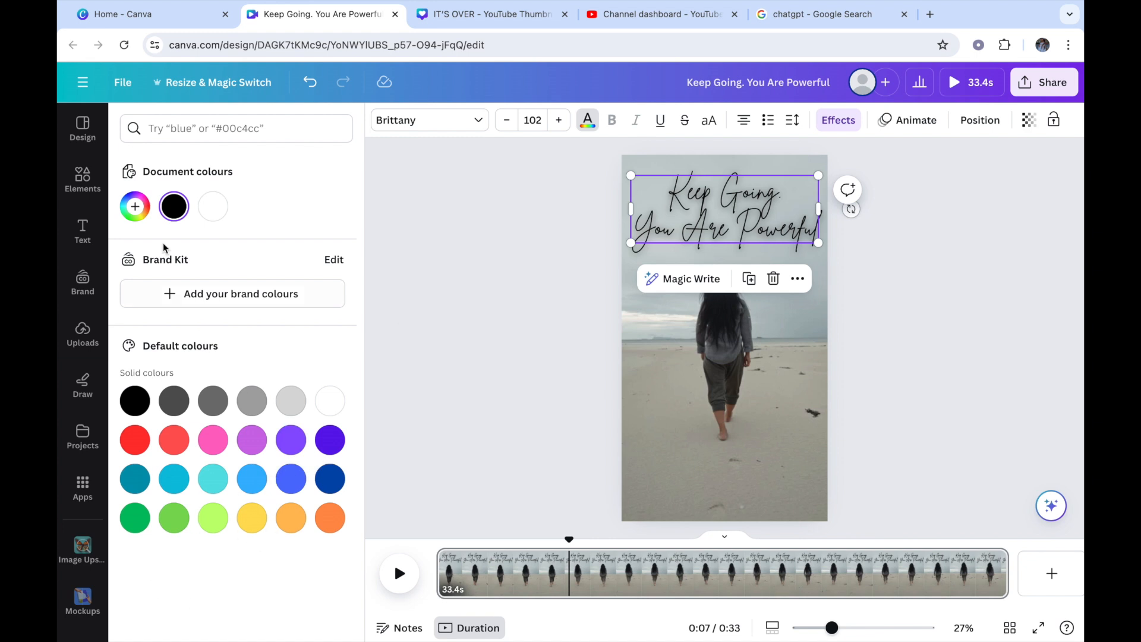
pyautogui.click(136, 208)
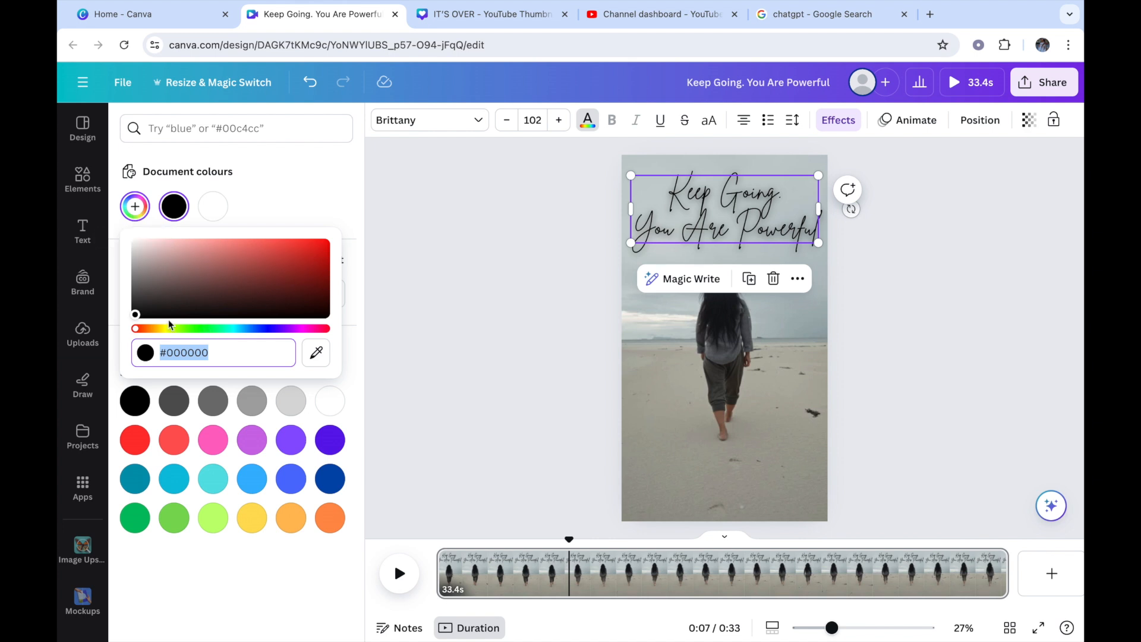
pyautogui.moveTo(141, 316); pyautogui.dragTo(189, 201)
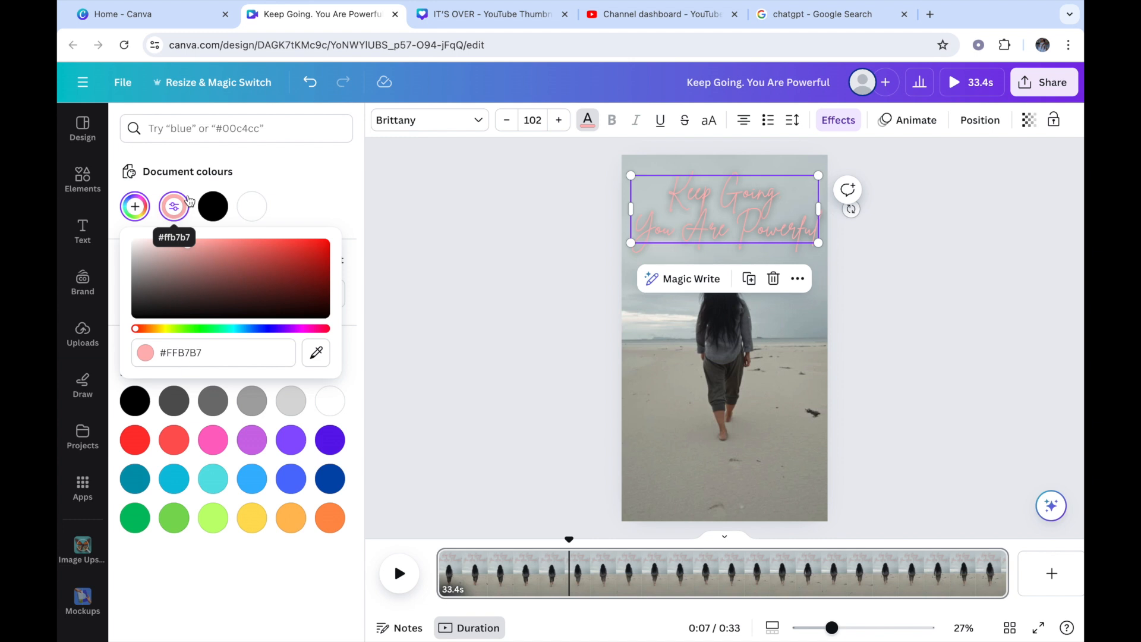
pyautogui.moveTo(189, 201); pyautogui.dragTo(235, 194)
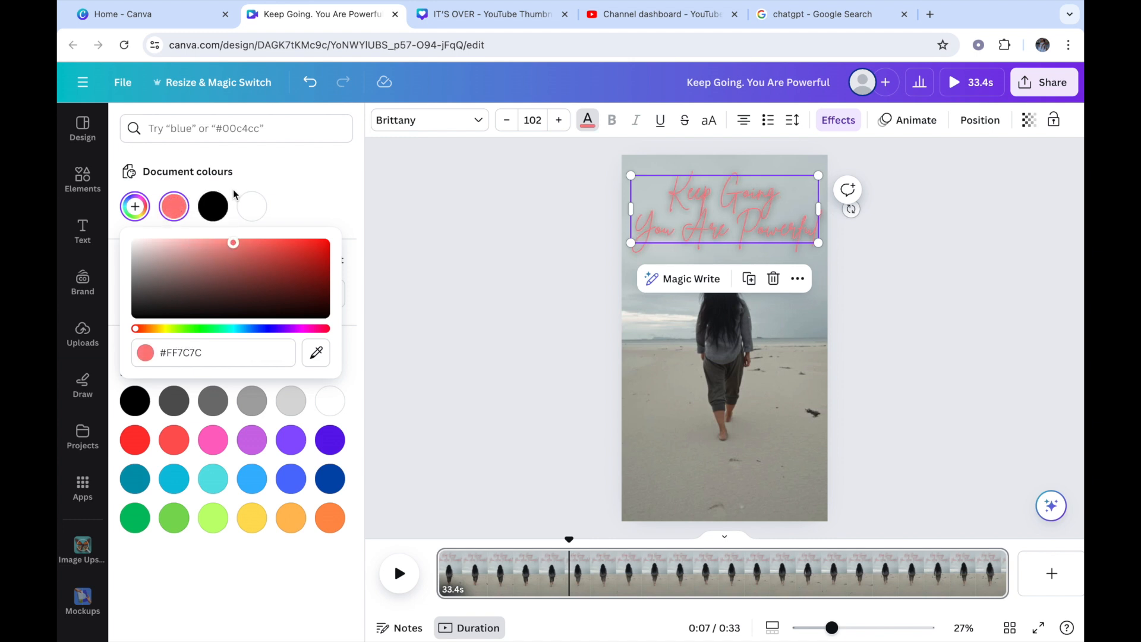
pyautogui.click(250, 205)
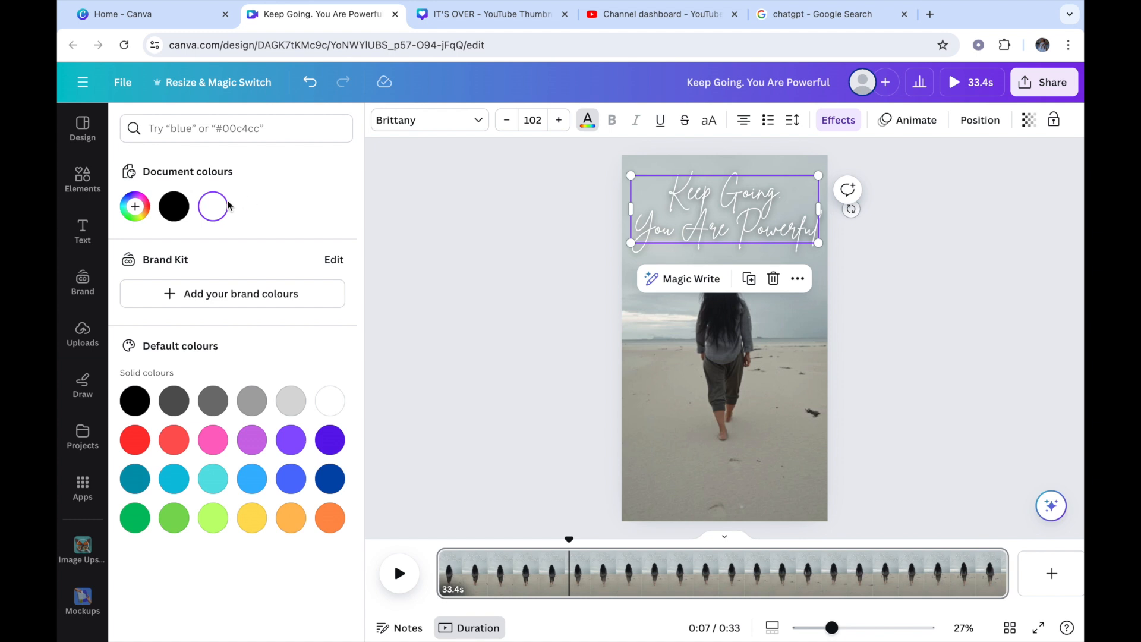
pyautogui.click(185, 207)
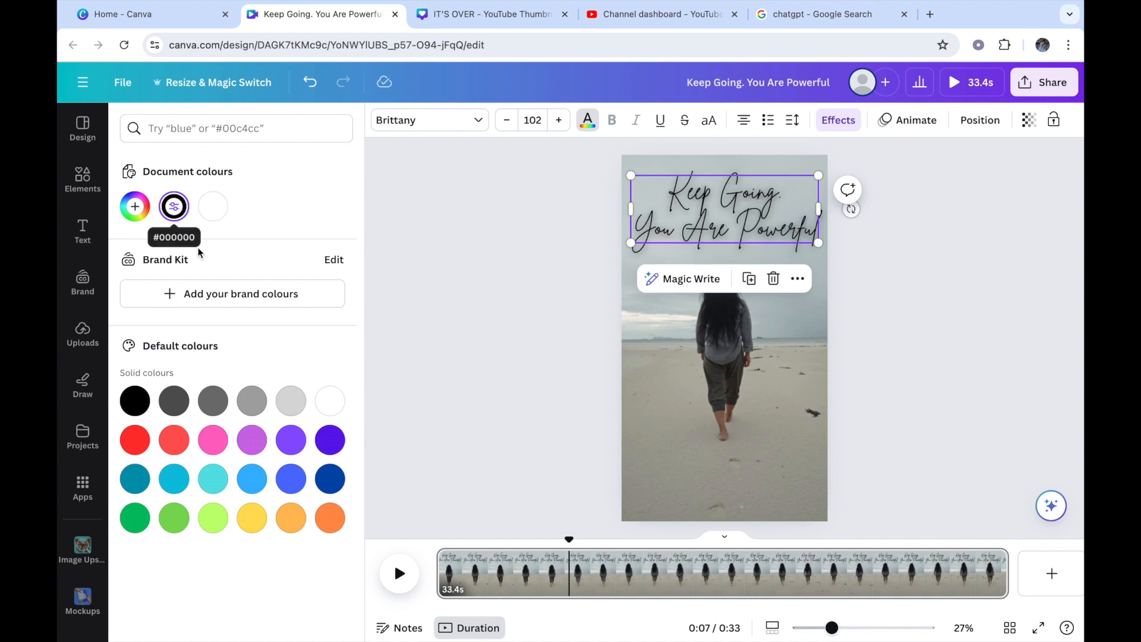
# Step: Try default blue, teal, yellow, pink, red and dark grey text colours on the heading, then set it back to black
pyautogui.click(253, 483)
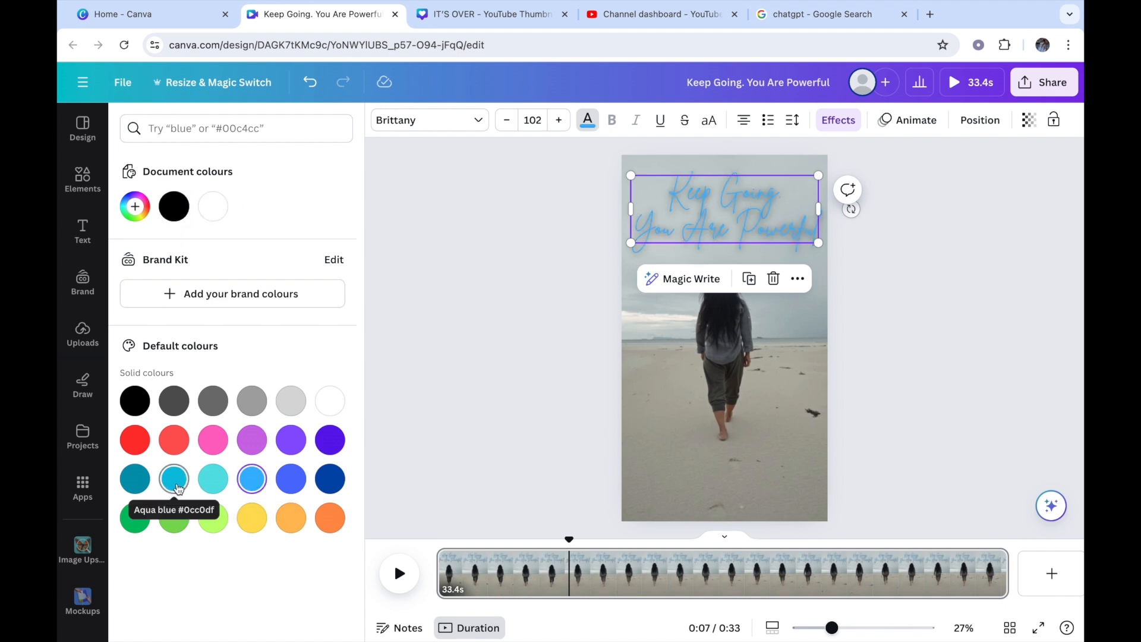
pyautogui.click(129, 486)
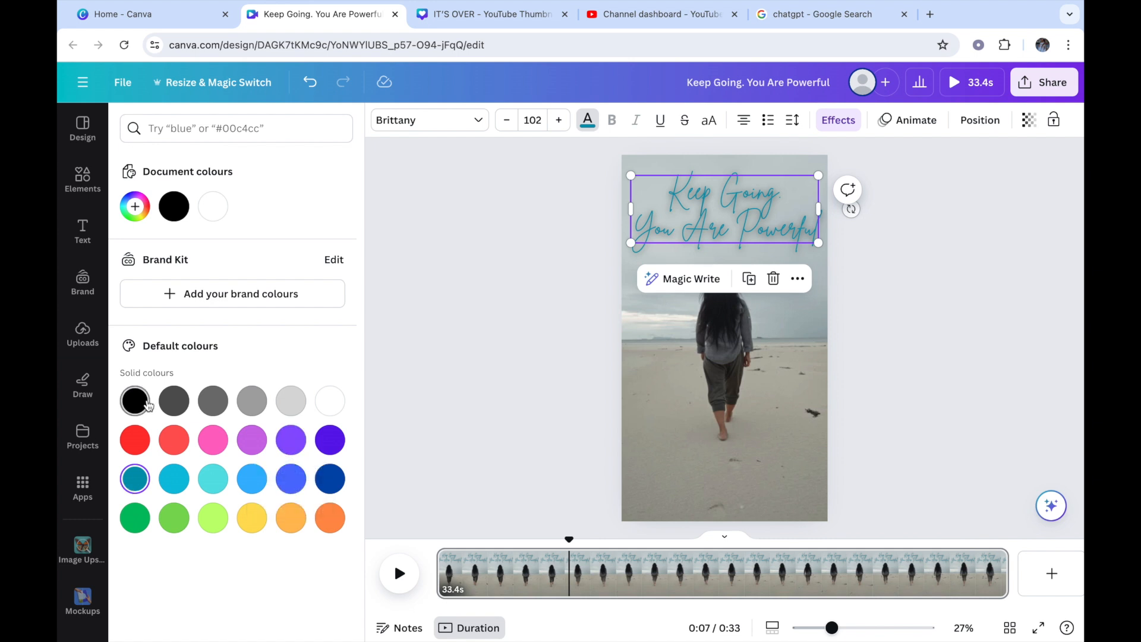
pyautogui.click(246, 508)
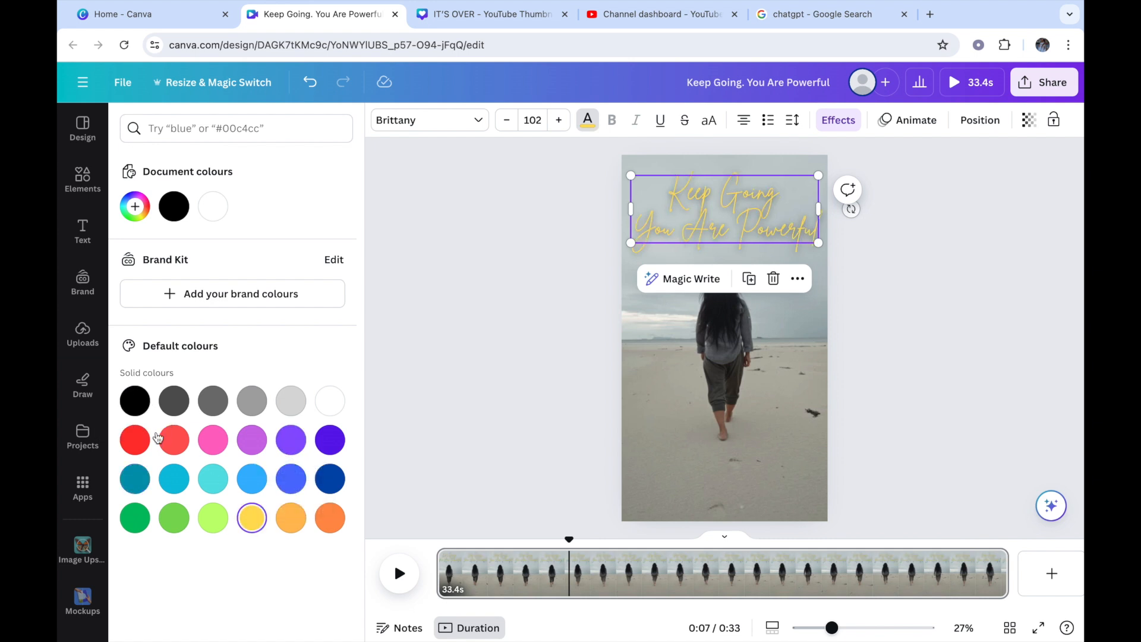
pyautogui.click(140, 410)
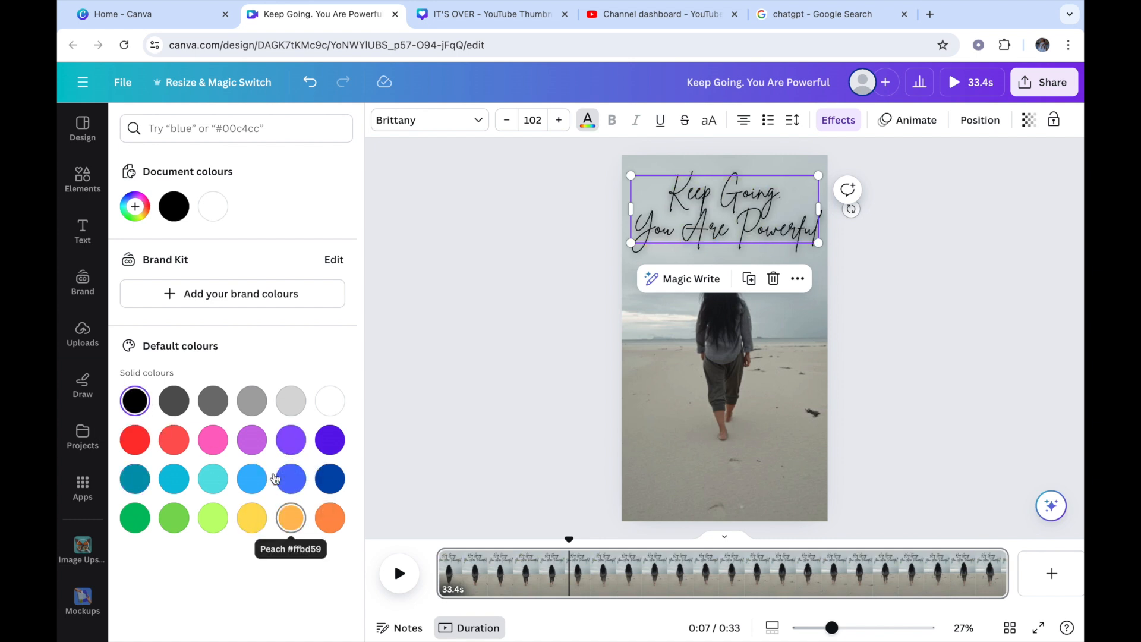
pyautogui.click(212, 440)
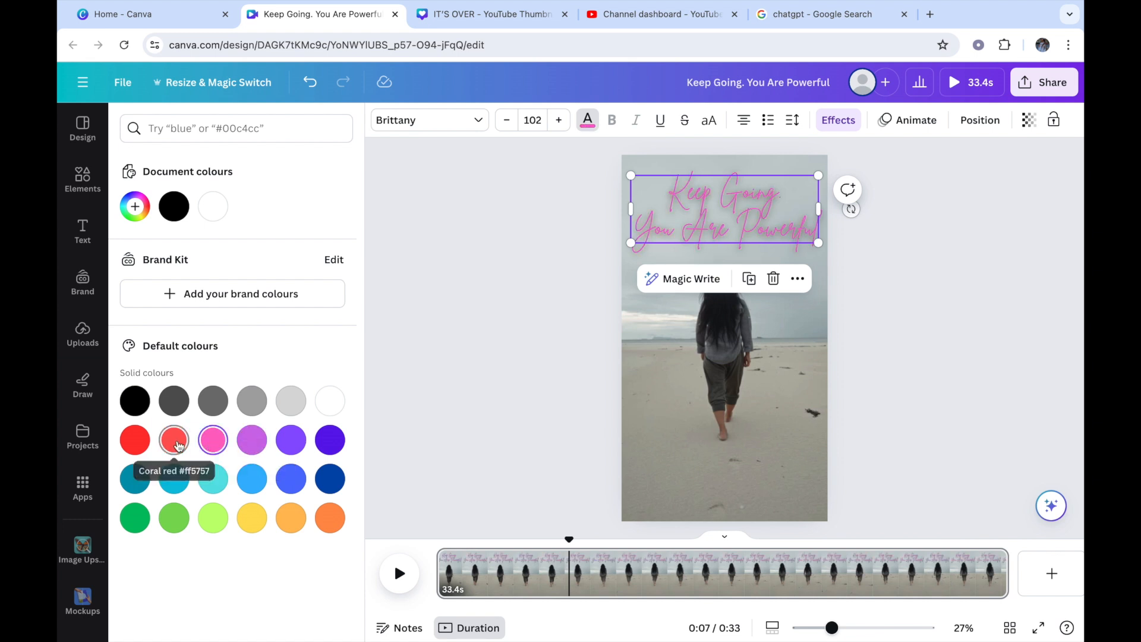
pyautogui.click(134, 443)
pyautogui.click(134, 410)
pyautogui.click(174, 404)
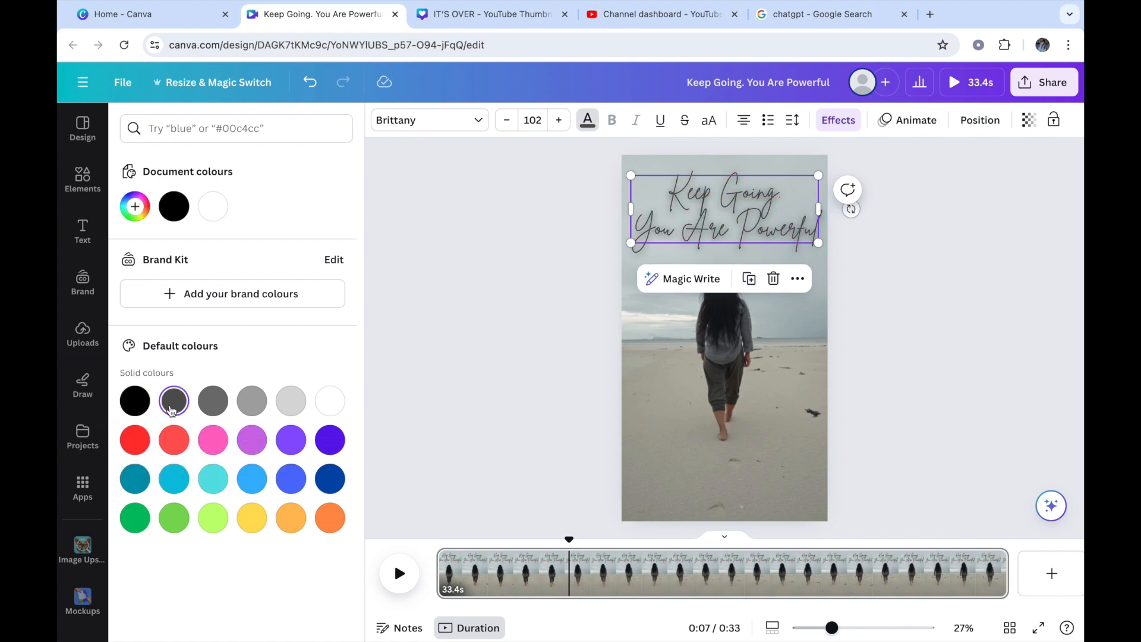
pyautogui.click(140, 409)
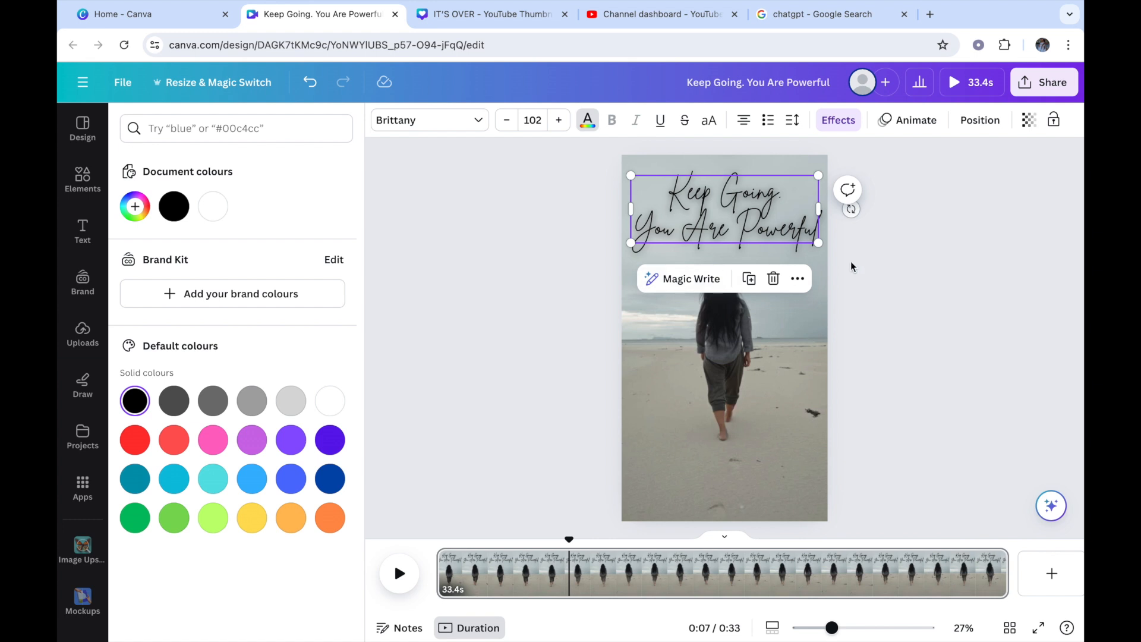
# Step: Try the Moontime, Shrikhand and Bebas Neue fonts on the heading, then deselect it
pyautogui.click(477, 121)
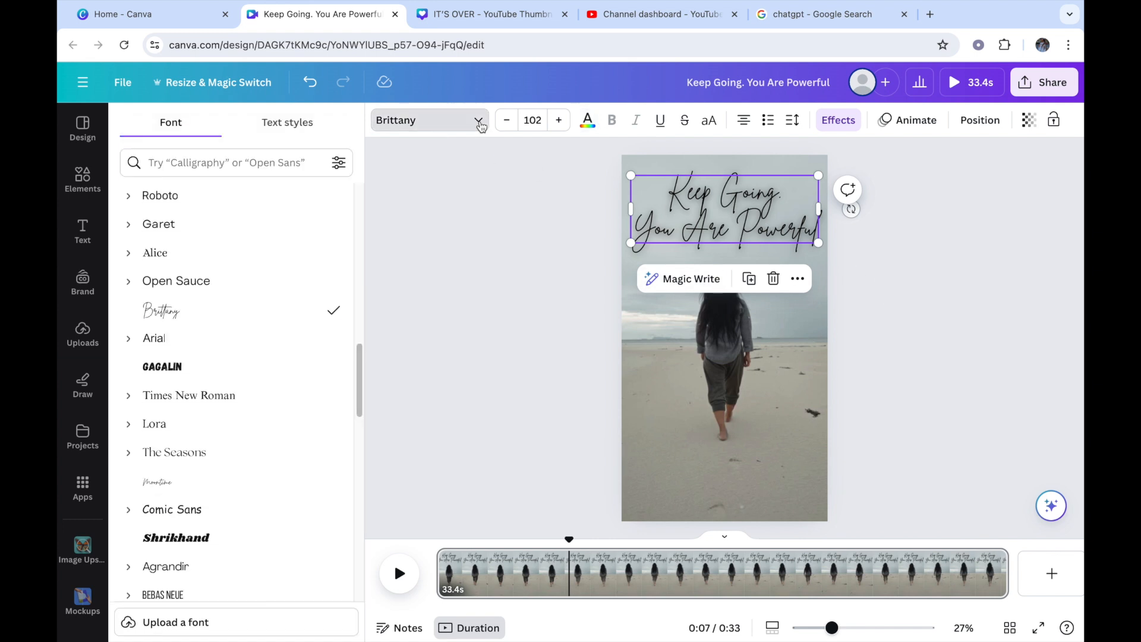
pyautogui.moveTo(356, 379); pyautogui.dragTo(368, 425)
pyautogui.click(185, 260)
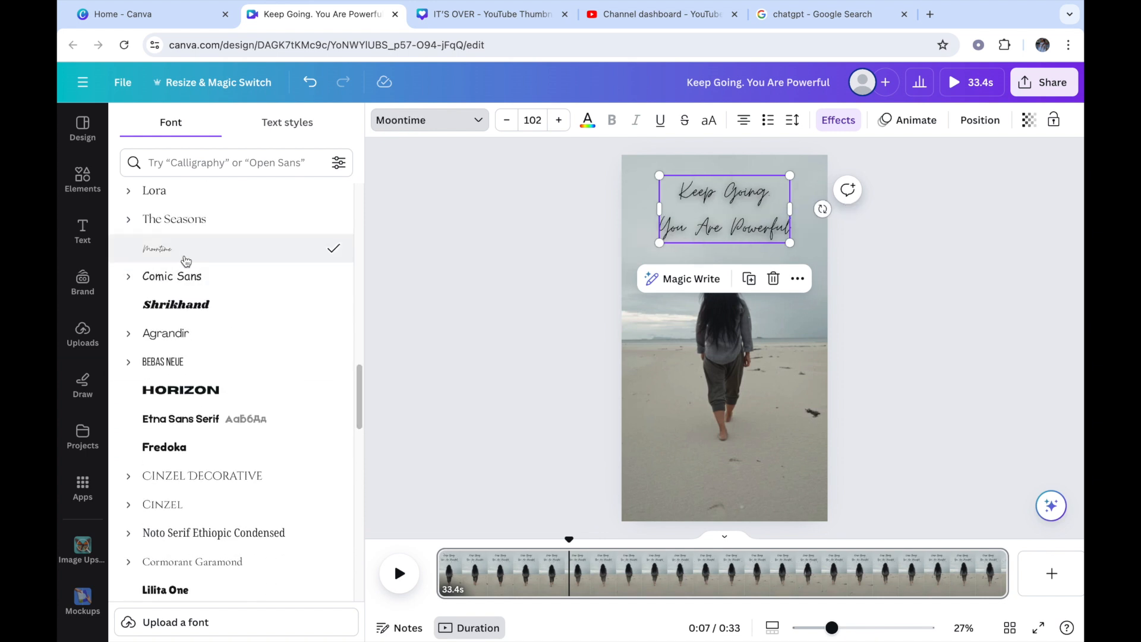
pyautogui.click(163, 313)
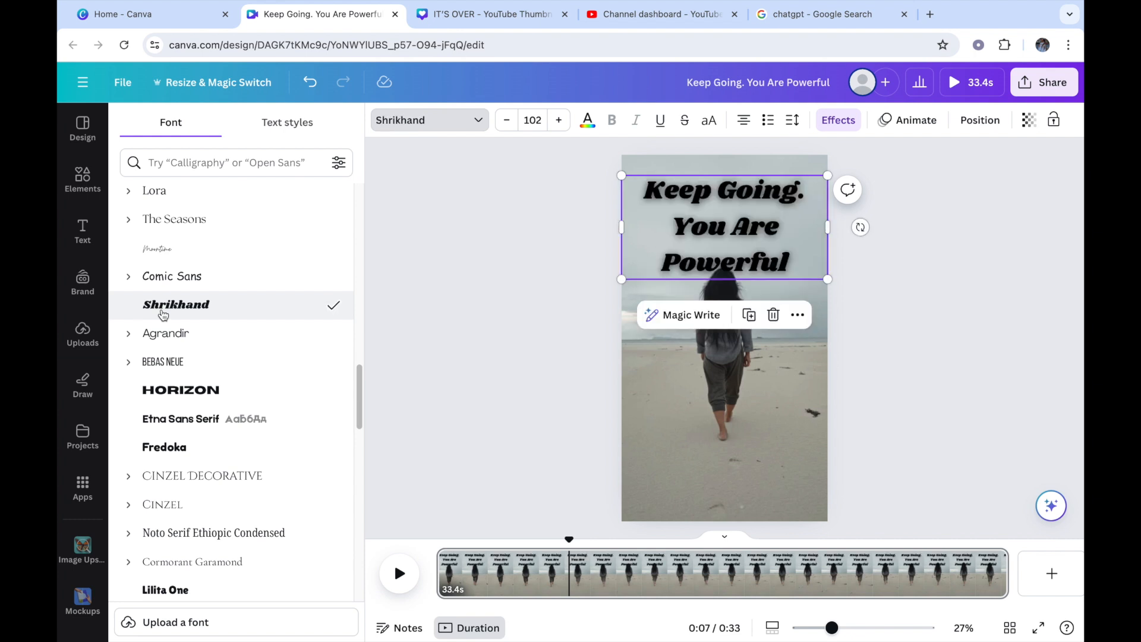
pyautogui.click(181, 360)
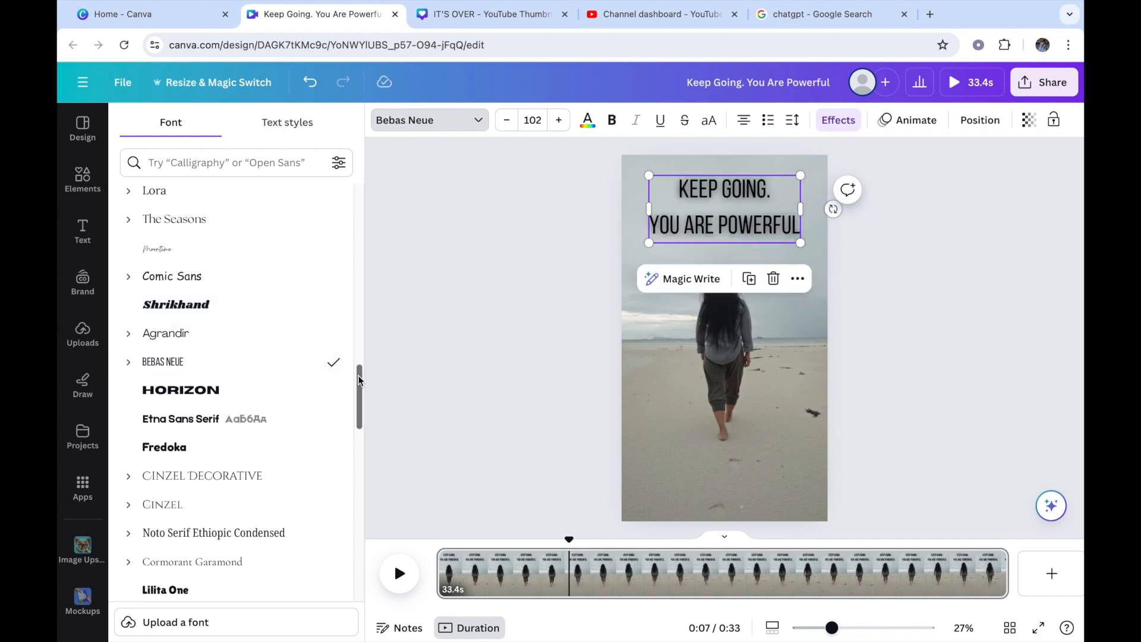
pyautogui.moveTo(359, 380); pyautogui.dragTo(369, 411)
pyautogui.click(1000, 384)
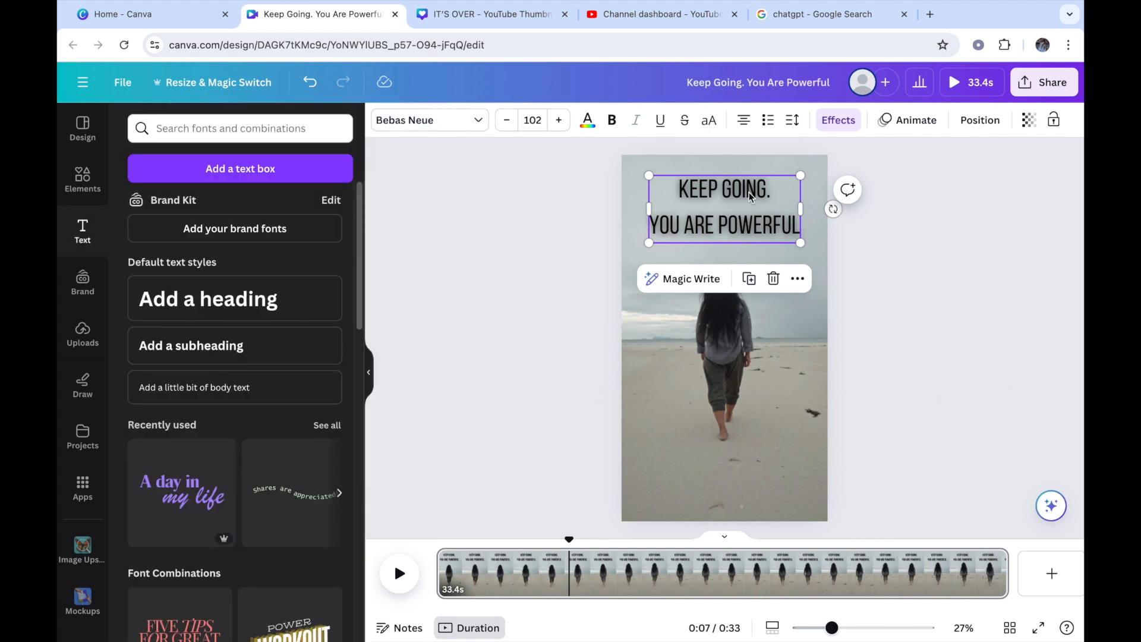
pyautogui.click(847, 277)
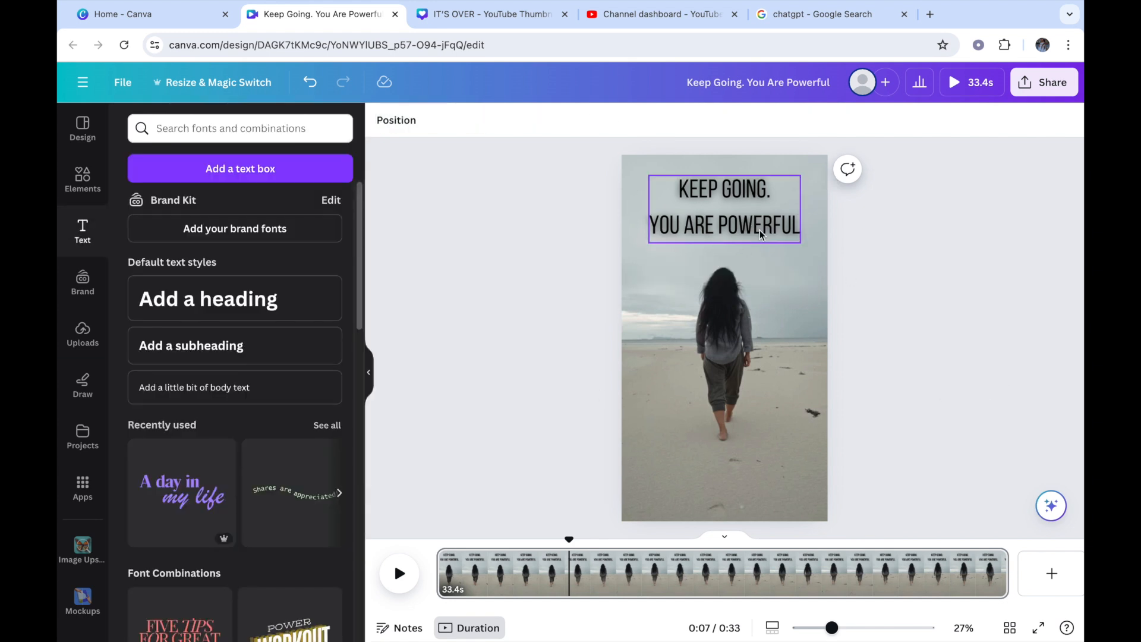
# Step: Select the heading and try the Alex Brush, Hangyaboly and Canva Student Font typefaces on it
pyautogui.click(720, 232)
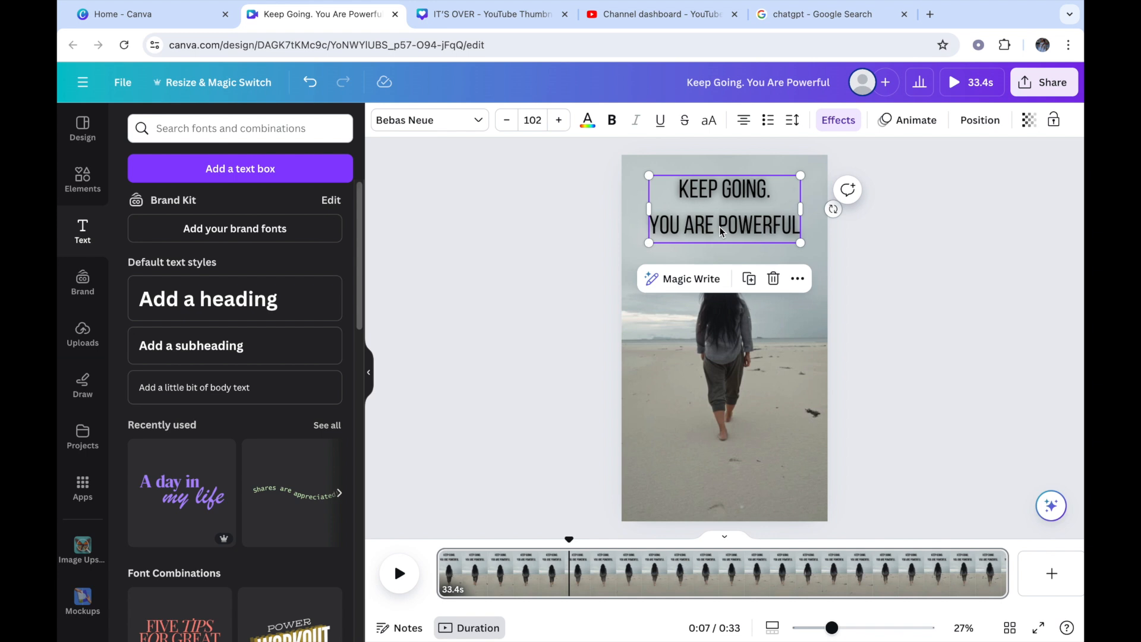
pyautogui.click(419, 124)
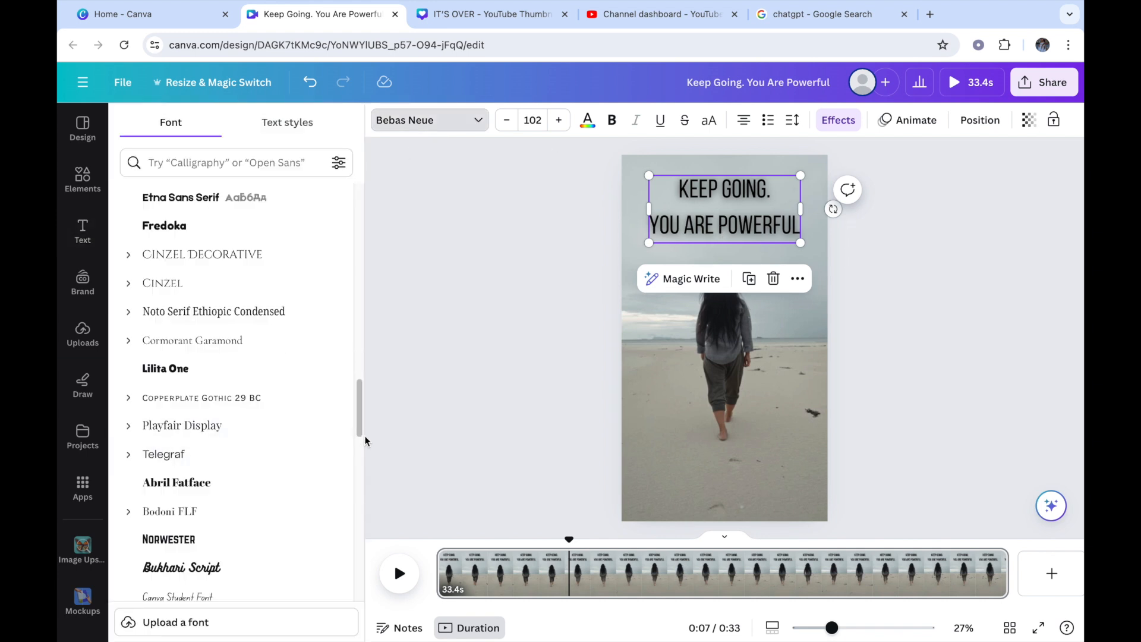
pyautogui.moveTo(360, 404); pyautogui.dragTo(358, 445)
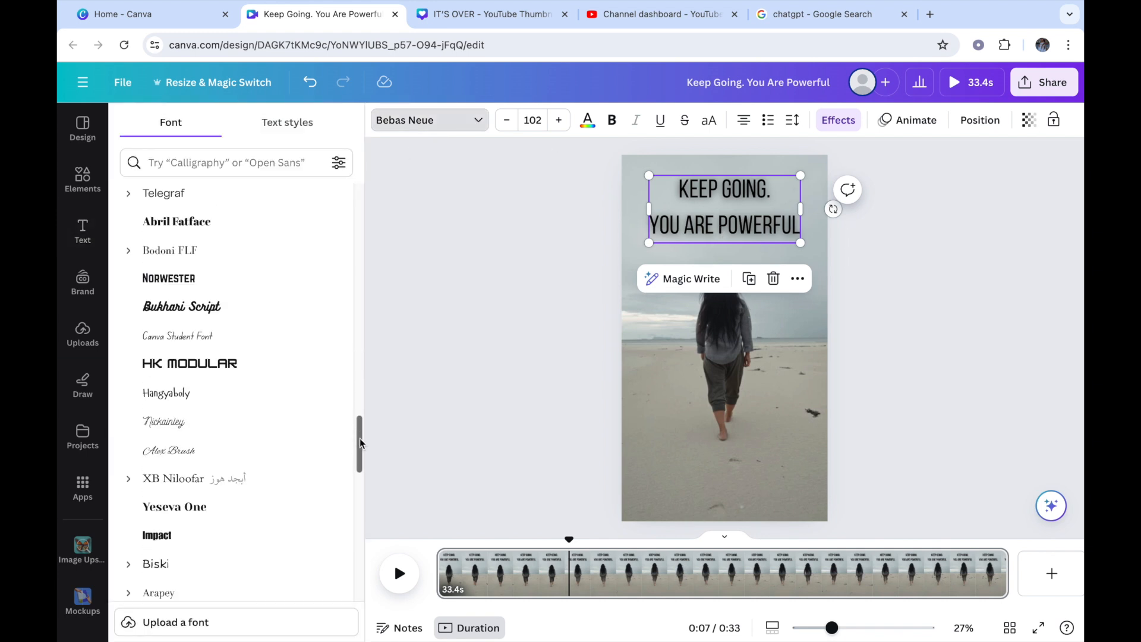
pyautogui.click(196, 449)
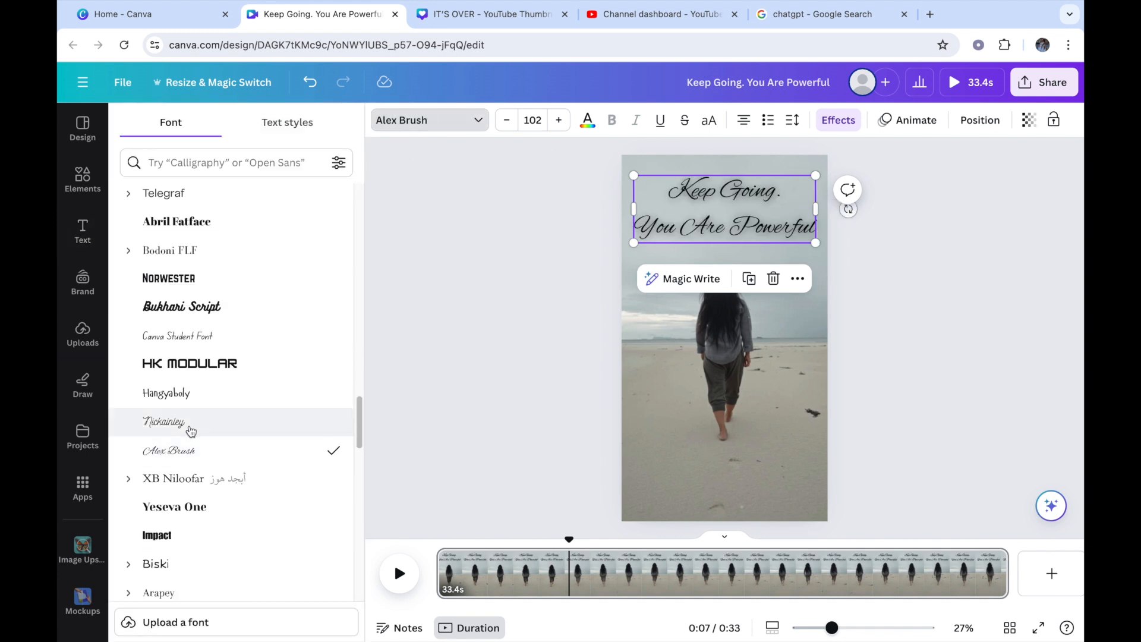
pyautogui.click(192, 394)
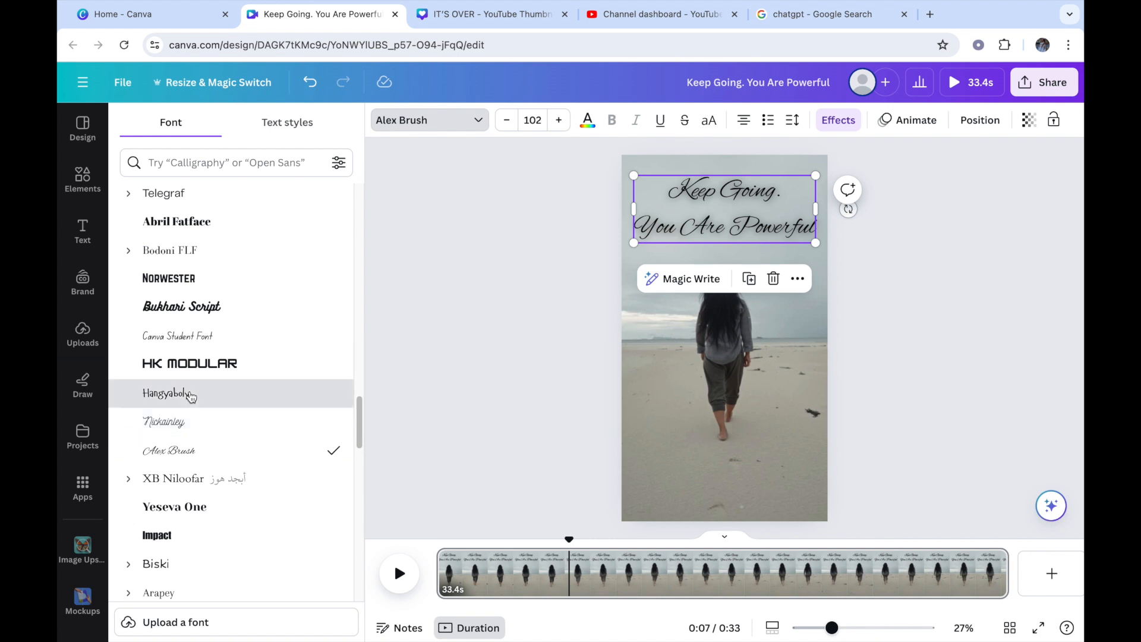
pyautogui.click(194, 344)
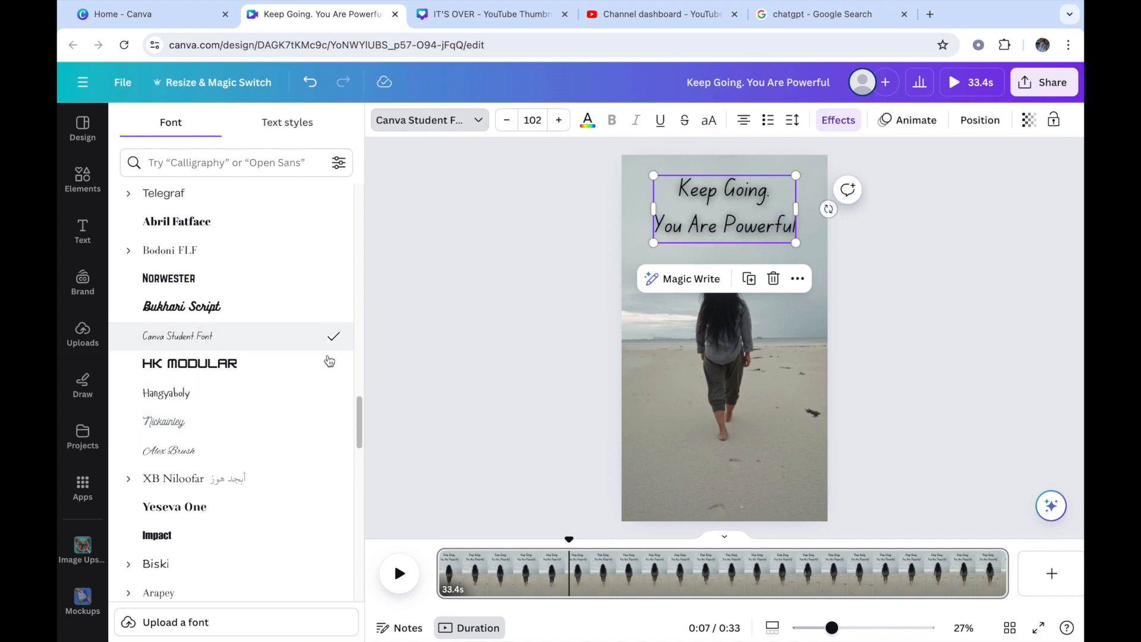
# Step: Try the Aloja and Apricots fonts on the heading
pyautogui.moveTo(359, 406); pyautogui.dragTo(359, 436)
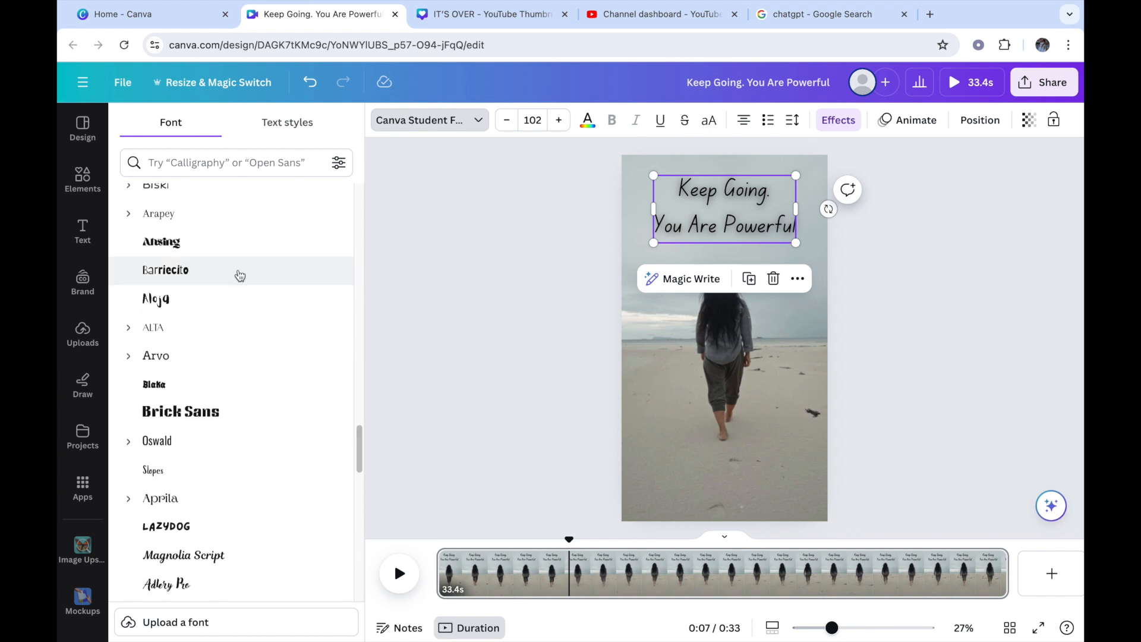
pyautogui.click(222, 300)
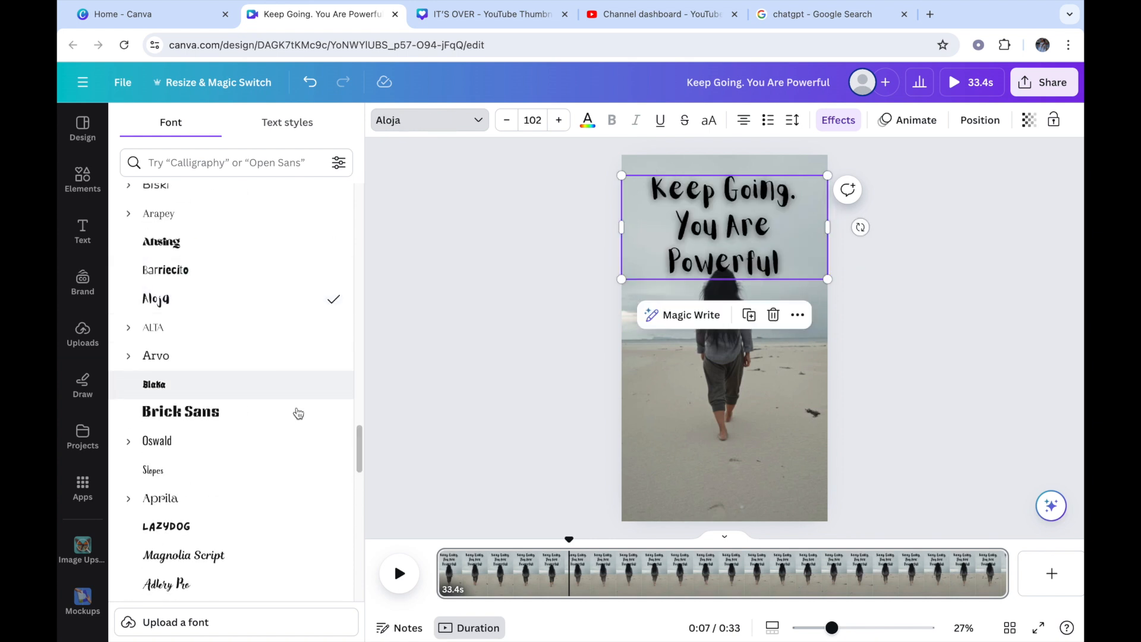
pyautogui.moveTo(359, 453); pyautogui.dragTo(359, 473)
pyautogui.click(219, 506)
pyautogui.click(233, 402)
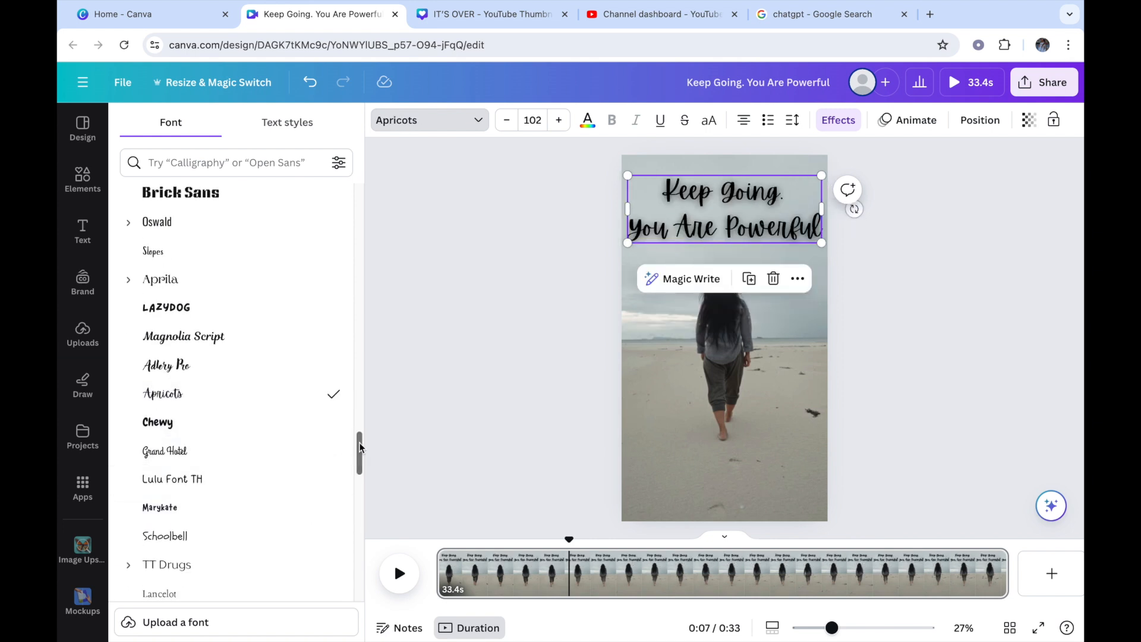
# Step: Try the Advetime, Benedict, Emitha and Jonathan fonts on the heading
pyautogui.scroll(-10, 359, 469)
pyautogui.scroll(3, 180, 324)
pyautogui.click(178, 301)
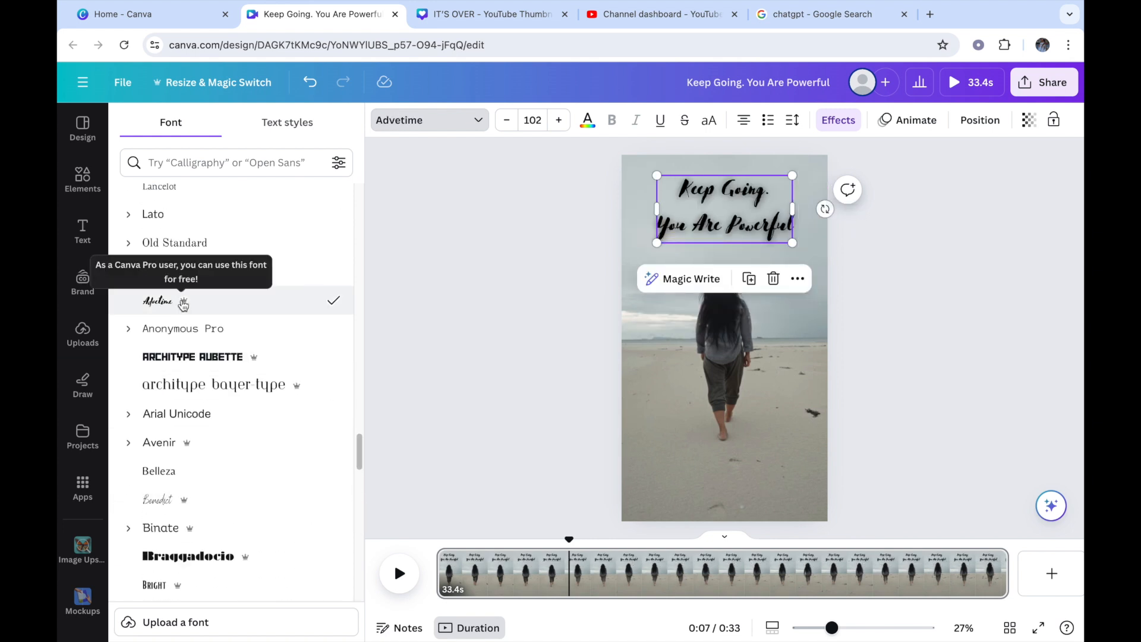
pyautogui.click(273, 504)
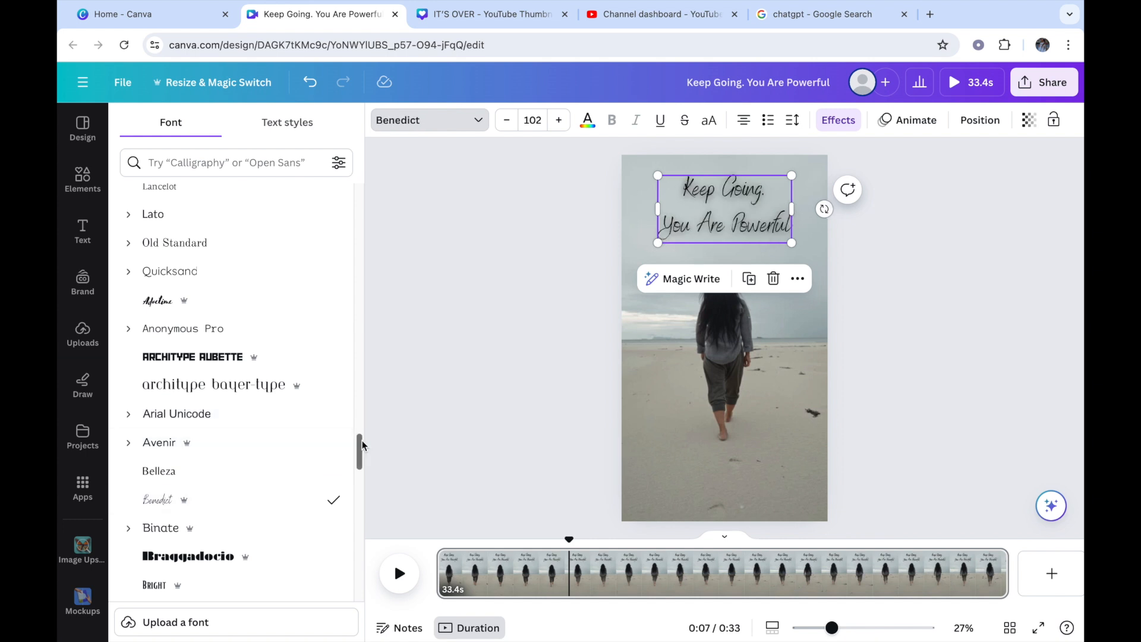
pyautogui.moveTo(361, 440); pyautogui.dragTo(365, 484)
pyautogui.click(318, 480)
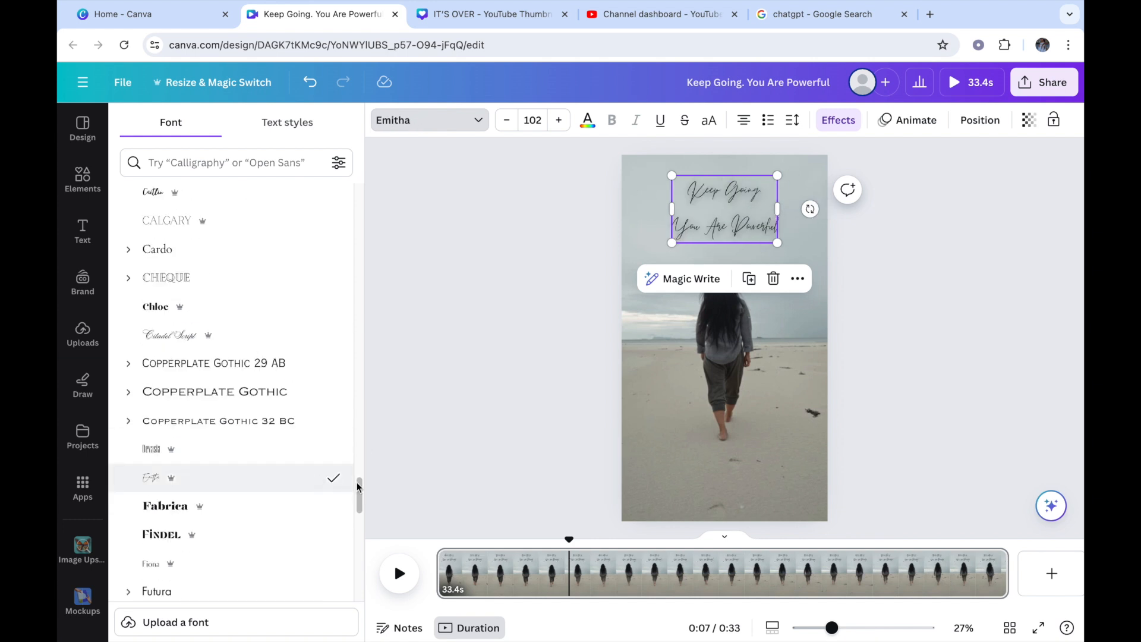
pyautogui.scroll(-10, 360, 496)
pyautogui.click(179, 332)
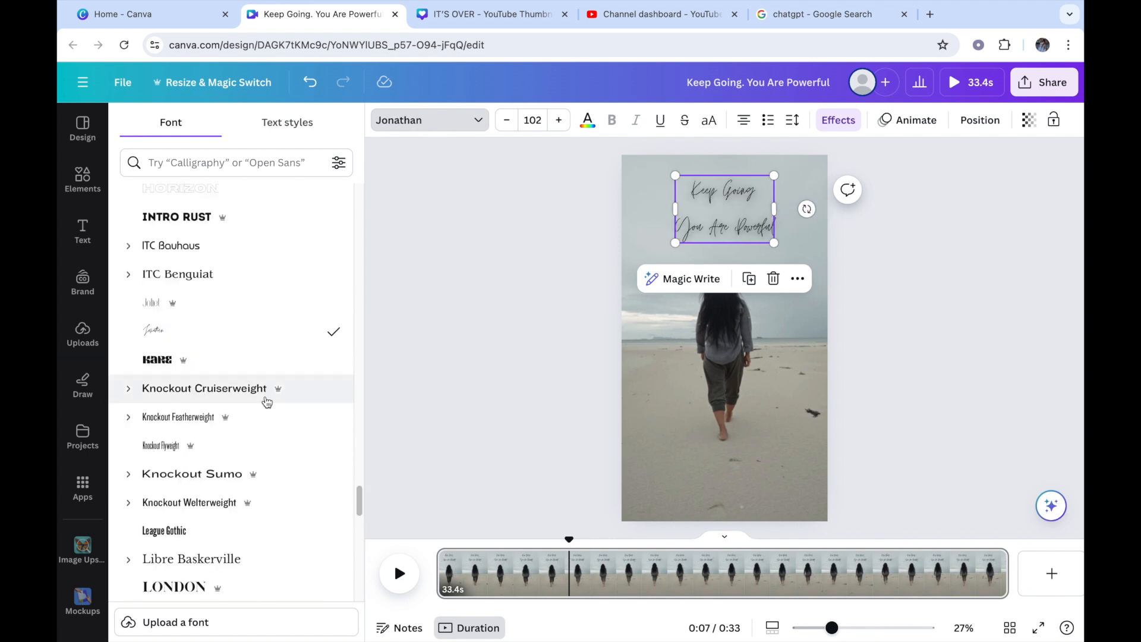
# Step: Try the Lemon Tuesday font on the heading, then set it to the recently used Brittany font and deselect it
pyautogui.scroll(15, 238, 410)
pyautogui.click(235, 384)
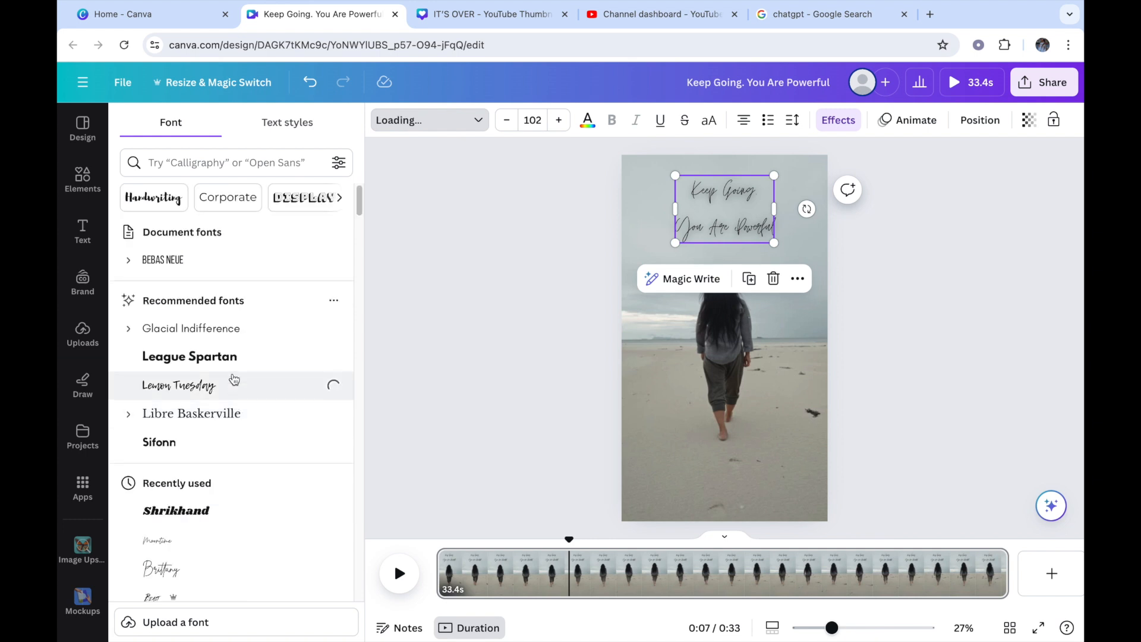
pyautogui.click(192, 573)
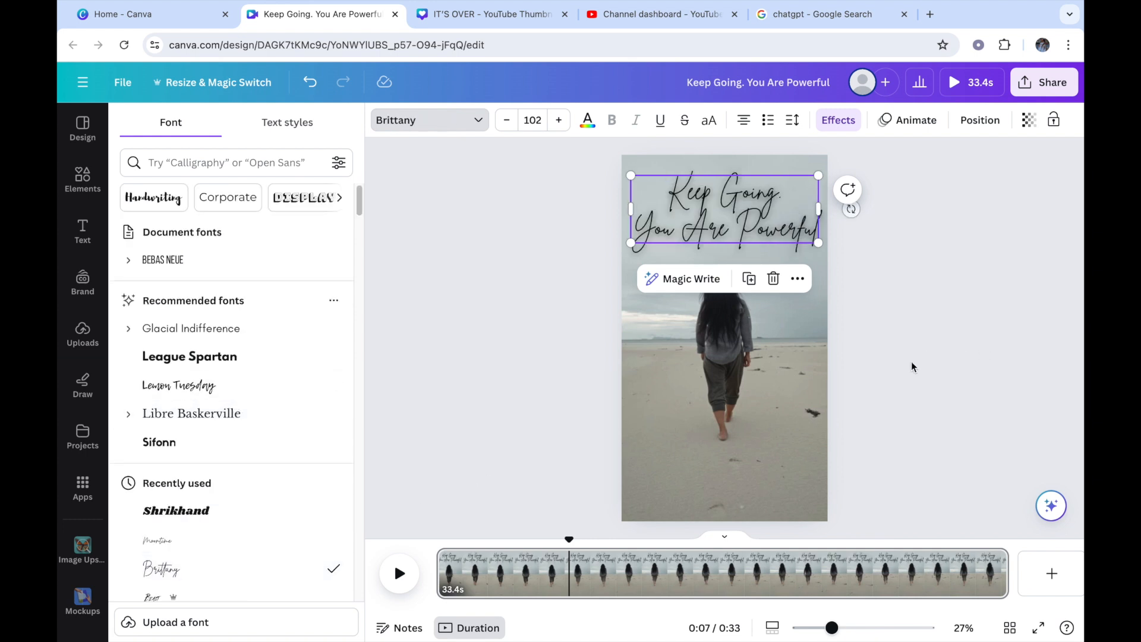
pyautogui.press('Escape')
pyautogui.click(900, 327)
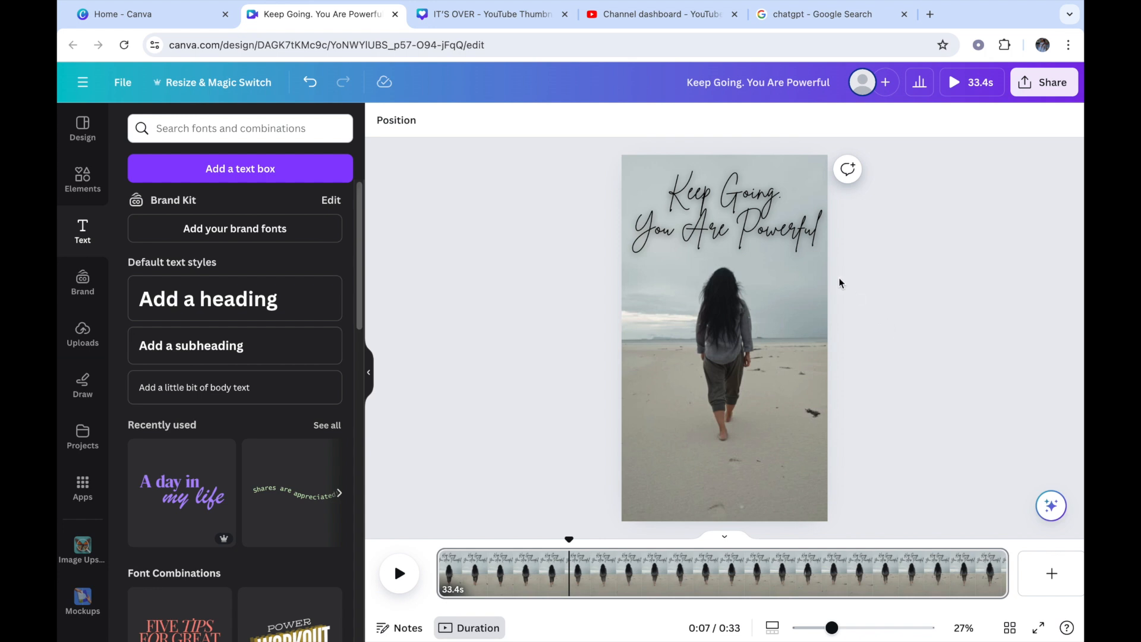
# Step: Play the video to check the heading over the walking clip, then pause it
pyautogui.click(810, 233)
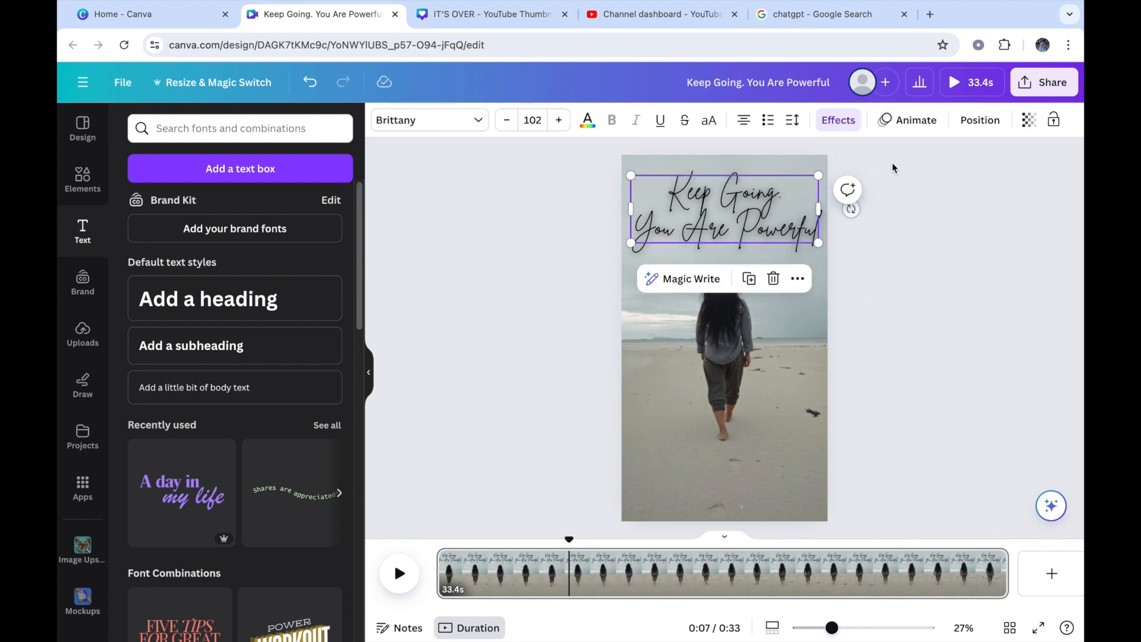
pyautogui.click(847, 343)
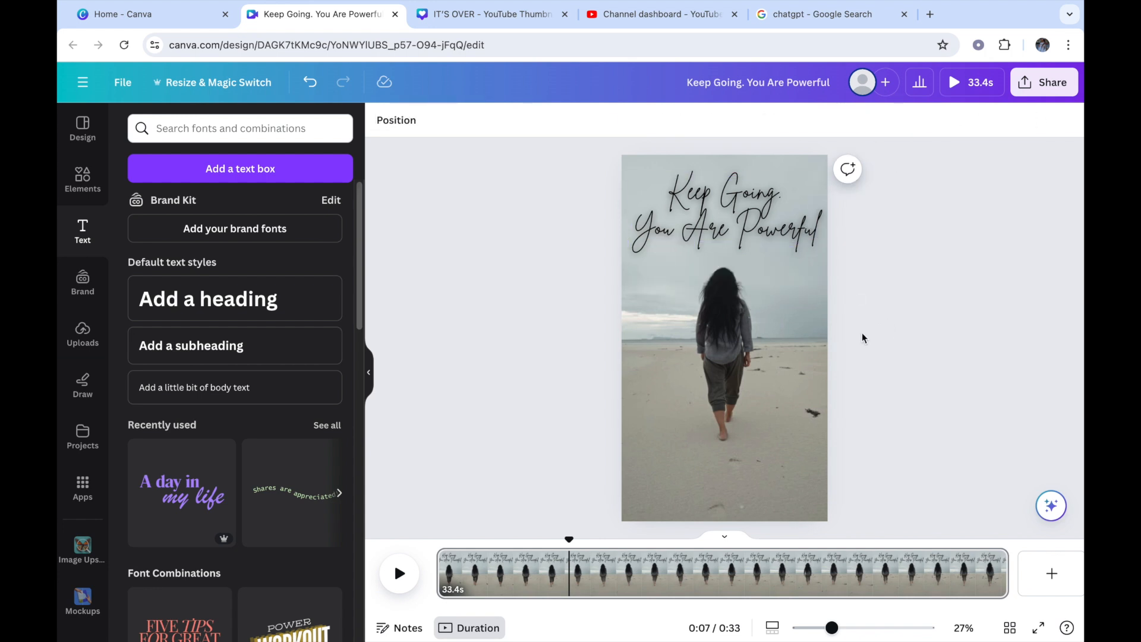
pyautogui.click(399, 574)
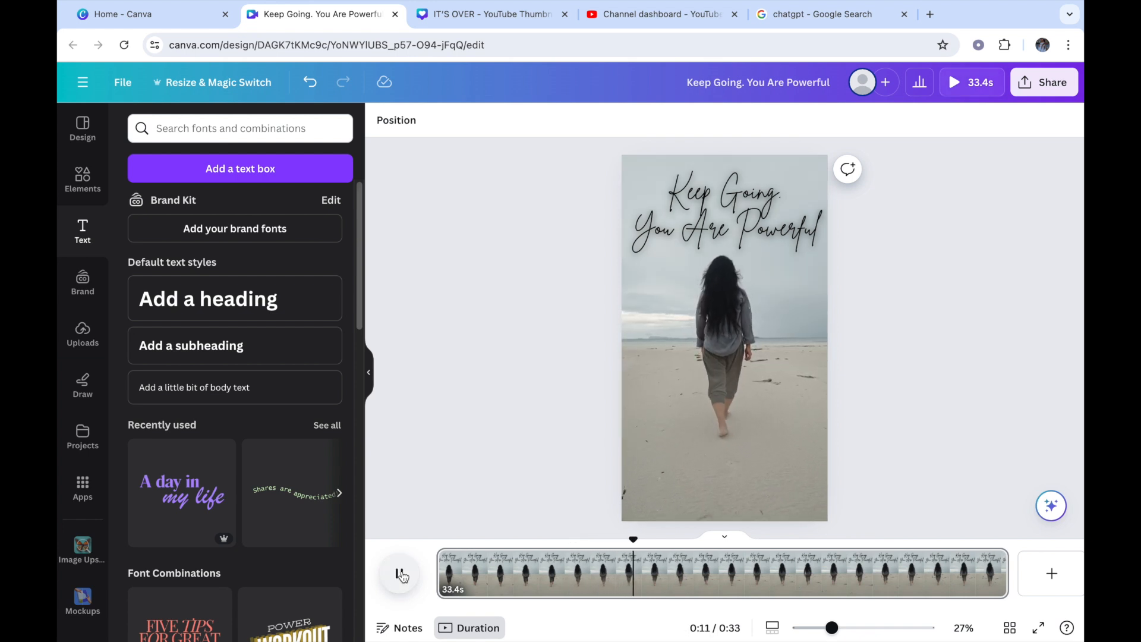
pyautogui.click(401, 573)
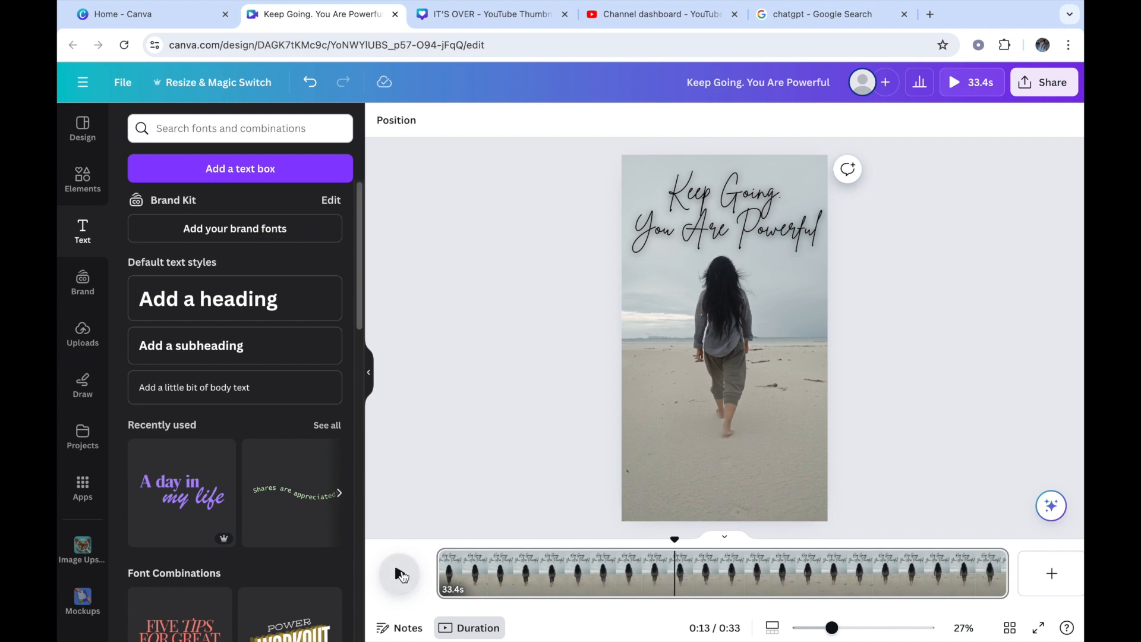
# Step: Delete "You Are Powerful" from the heading so that it reads only "Keep Going."
pyautogui.click(761, 223)
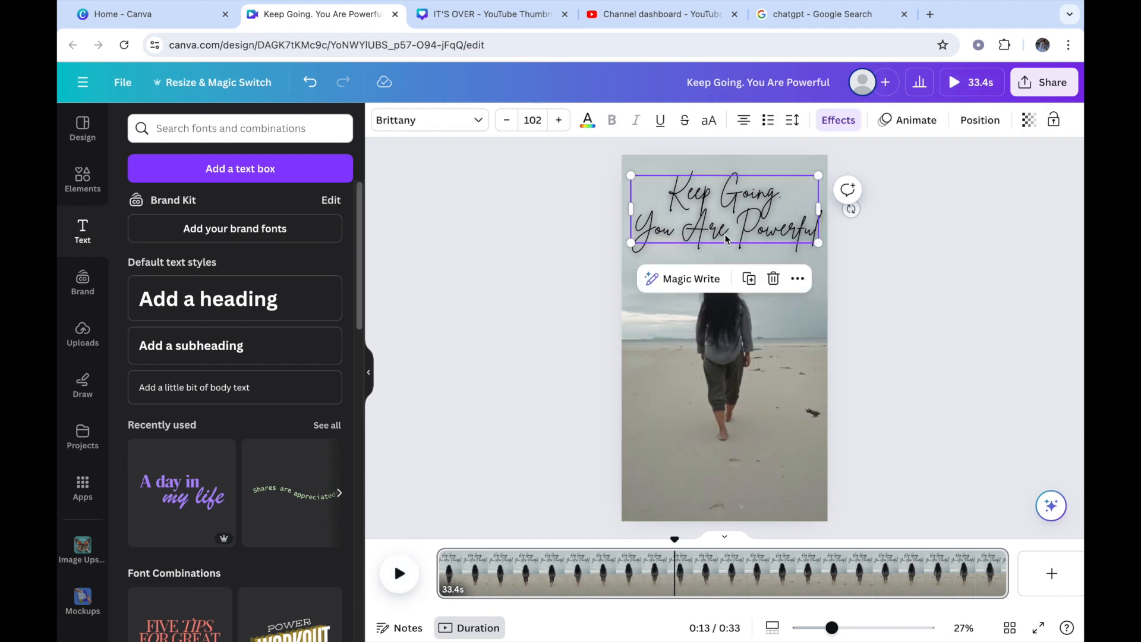
pyautogui.click(815, 231)
pyautogui.press('BackSpace')
pyautogui.press('BackSpace')
pyautogui.press('BackSpace')
pyautogui.press('BackSpace')
pyautogui.press('BackSpace')
pyautogui.press('BackSpace')
pyautogui.press('BackSpace')
pyautogui.press('BackSpace')
pyautogui.press('BackSpace')
pyautogui.press('BackSpace')
pyautogui.press('BackSpace')
pyautogui.press('BackSpace')
pyautogui.press('BackSpace')
pyautogui.press('BackSpace')
pyautogui.press('BackSpace')
pyautogui.press('BackSpace')
pyautogui.press('BackSpace')
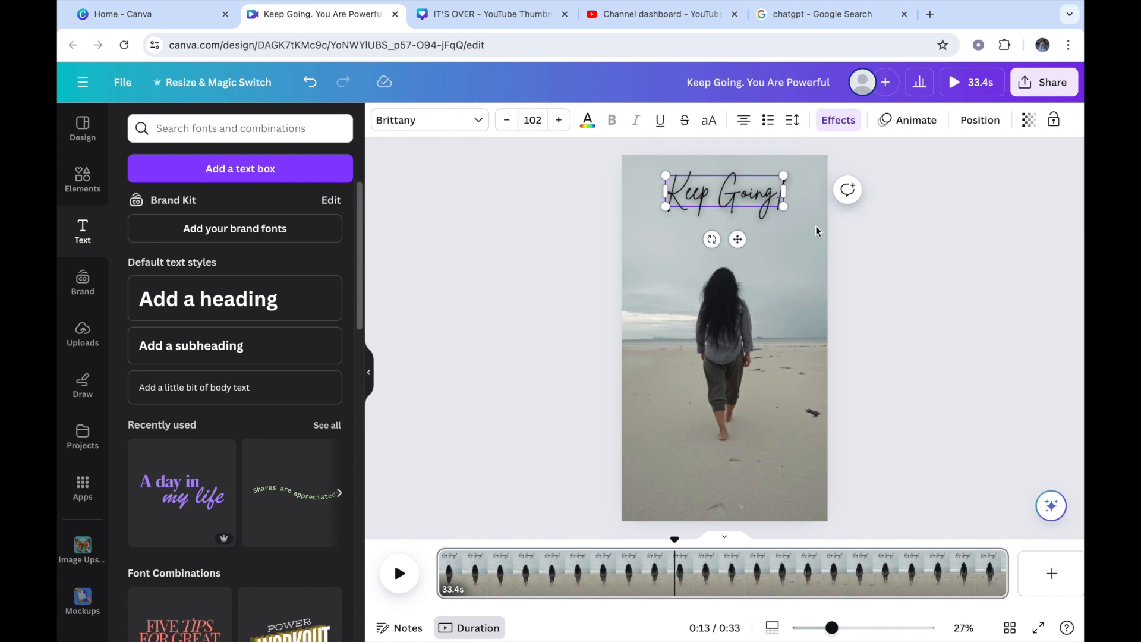
# Step: Enlarge the "Keep Going" heading to font size 144
pyautogui.click(559, 120)
pyautogui.click(559, 120)
pyautogui.click(559, 120)
pyautogui.click(558, 120)
pyautogui.click(558, 120)
pyautogui.click(559, 120)
pyautogui.click(560, 120)
pyautogui.click(559, 120)
pyautogui.click(559, 120)
pyautogui.click(559, 120)
pyautogui.click(559, 120)
pyautogui.click(559, 120)
pyautogui.click(560, 120)
pyautogui.click(559, 120)
pyautogui.click(559, 120)
pyautogui.click(559, 120)
pyautogui.click(559, 120)
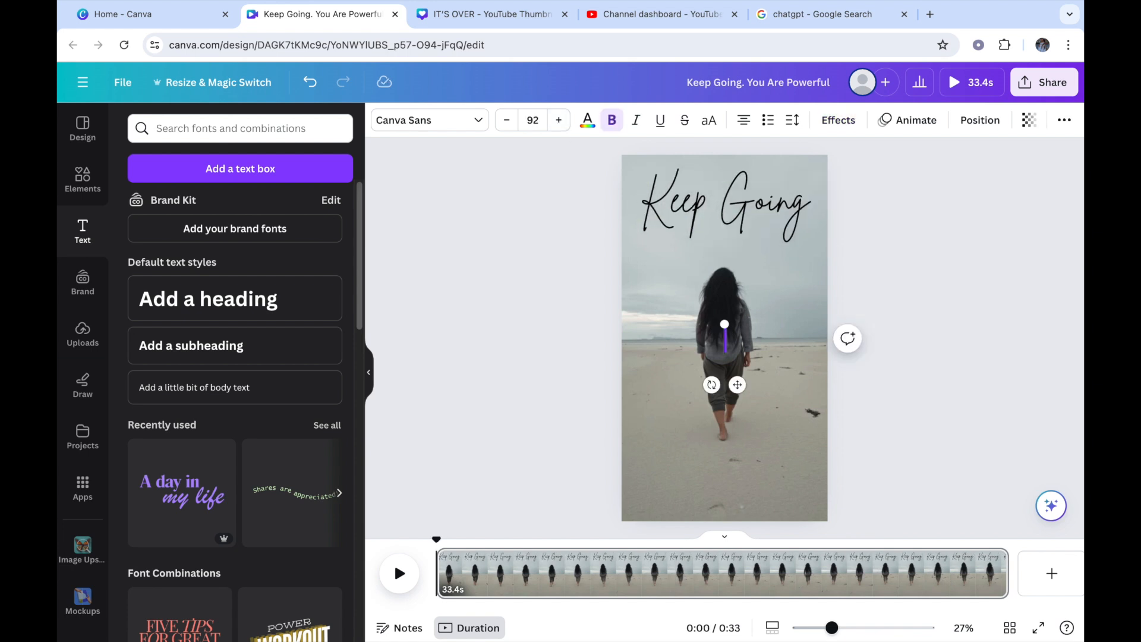
# Step: Enter "Your Are Powerful." as a separate heading text over the middle of the clip
pyautogui.write('Yo')
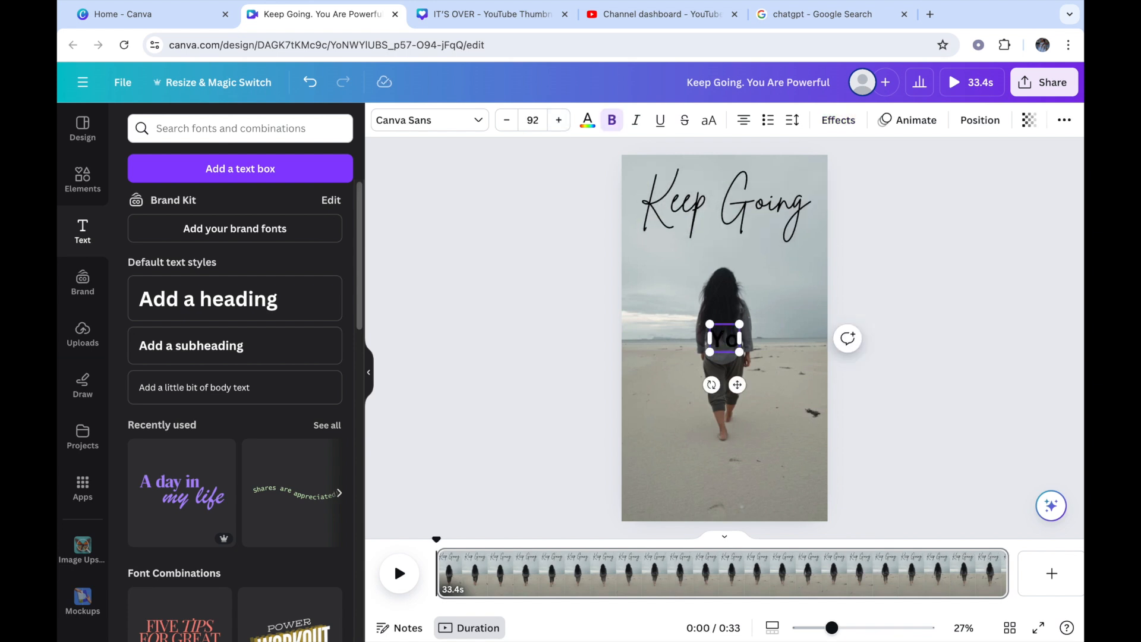
pyautogui.write('ur are')
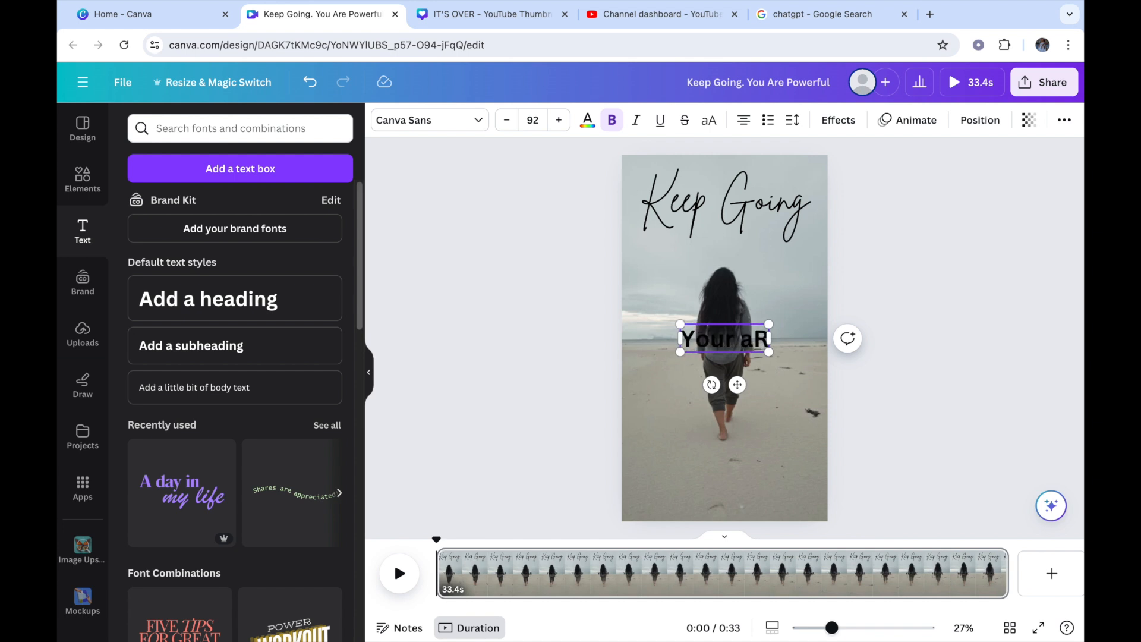
pyautogui.press('BackSpace')
pyautogui.press('BackSpace')
pyautogui.press('BackSpace')
pyautogui.write('A')
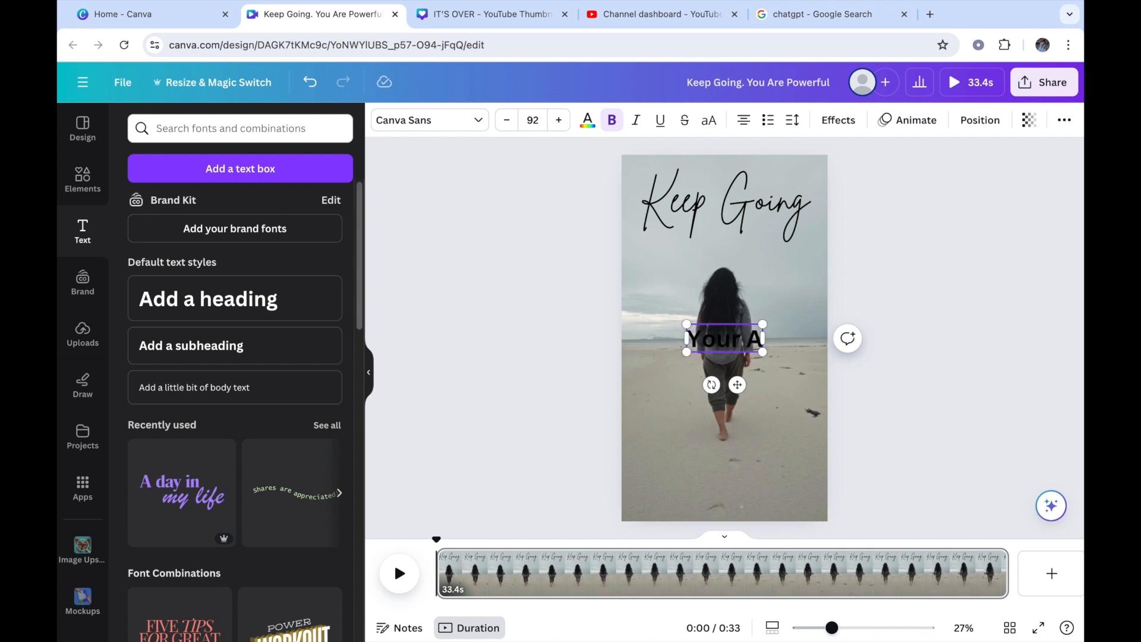
pyautogui.write('re P')
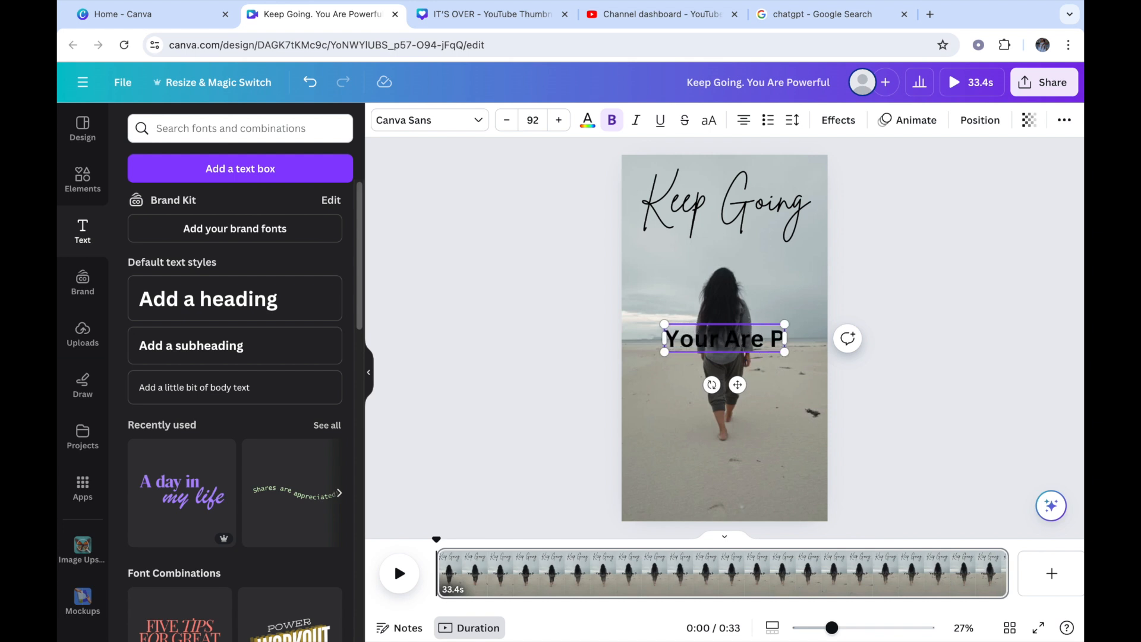
pyautogui.write('owe')
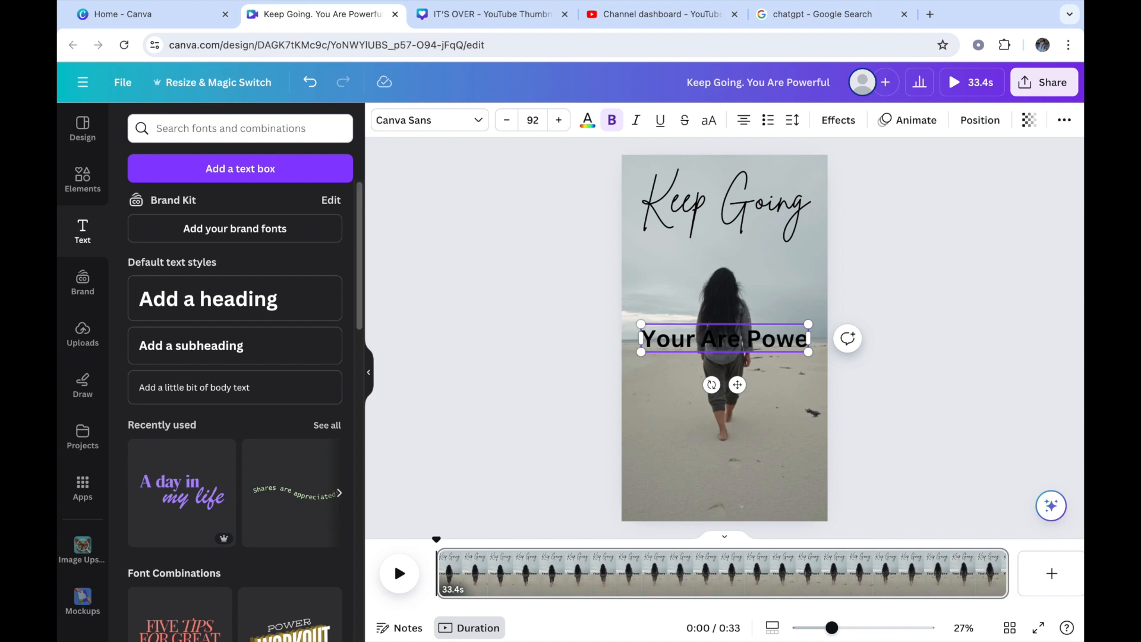
pyautogui.write('rful')
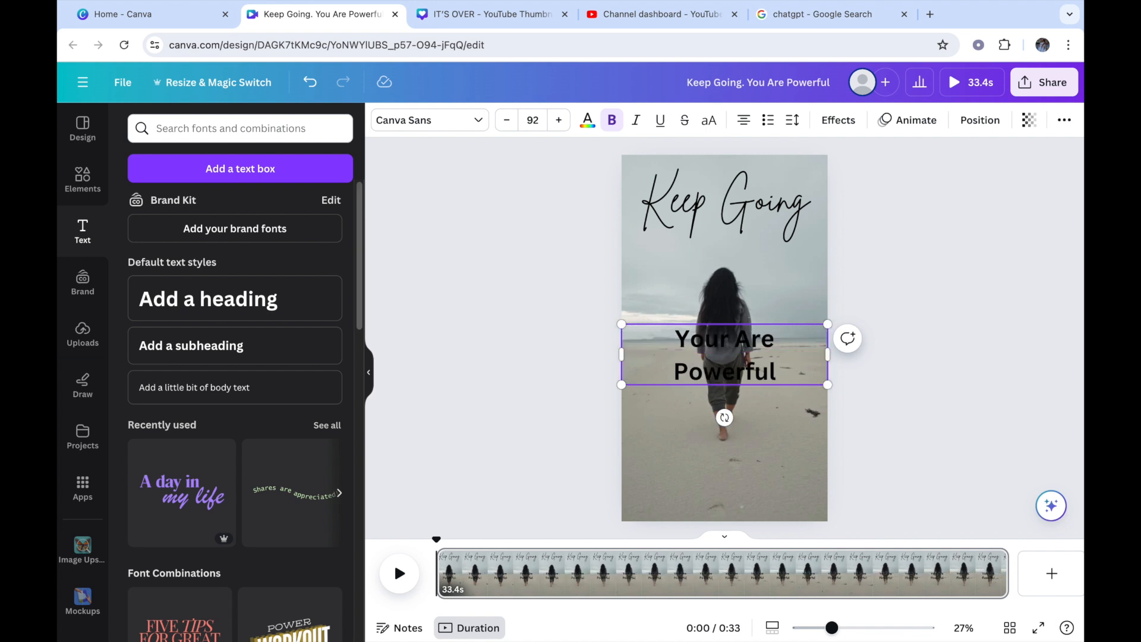
pyautogui.write('.')
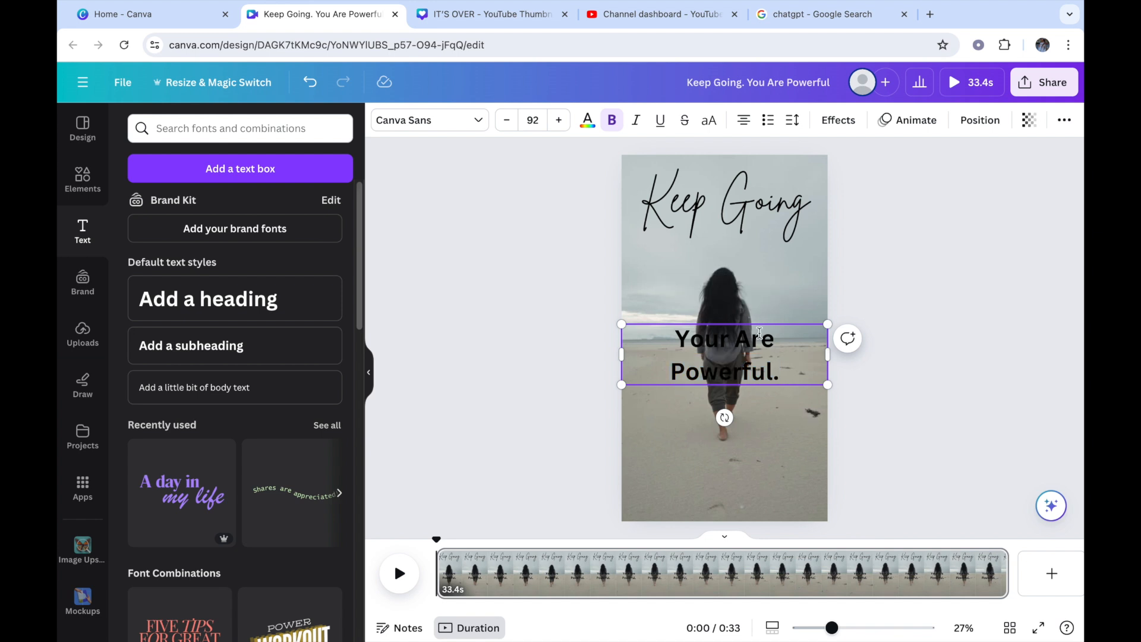
# Step: Move the "Your Are Powerful." text onto the sand below the woman's feet and set its font to Brittany
pyautogui.click(781, 419)
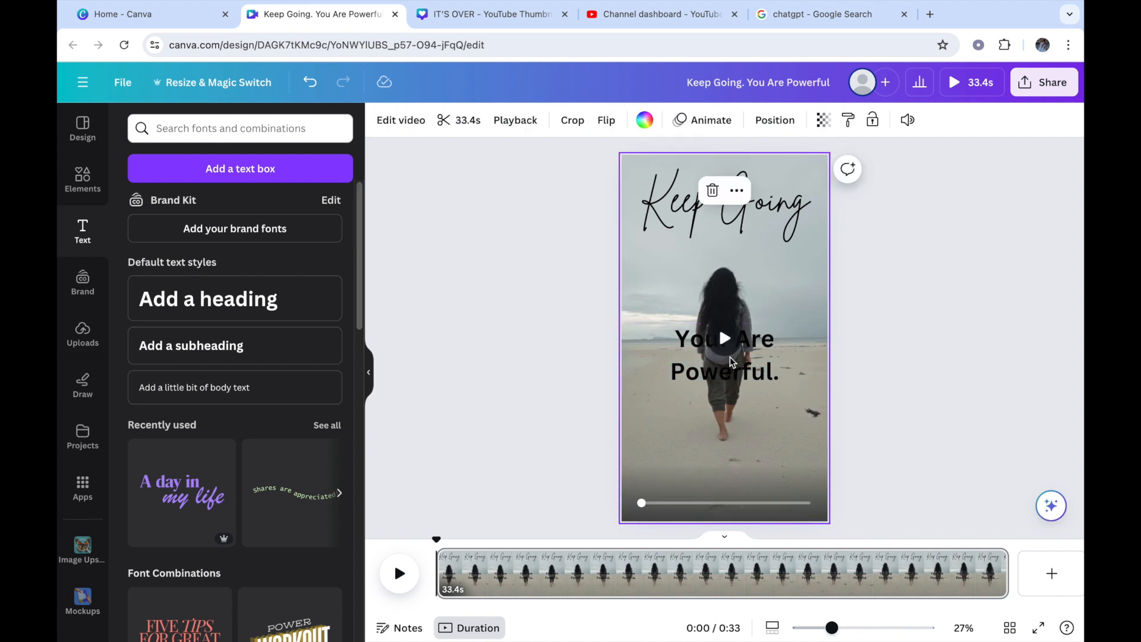
pyautogui.click(695, 364)
pyautogui.moveTo(699, 371); pyautogui.dragTo(691, 478)
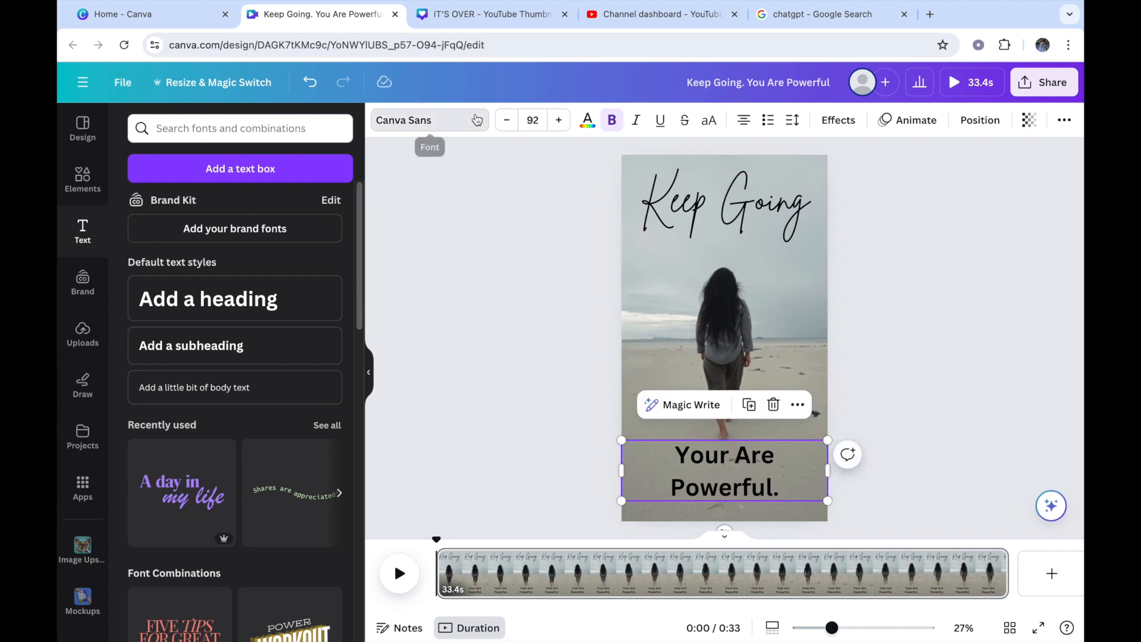
pyautogui.click(425, 121)
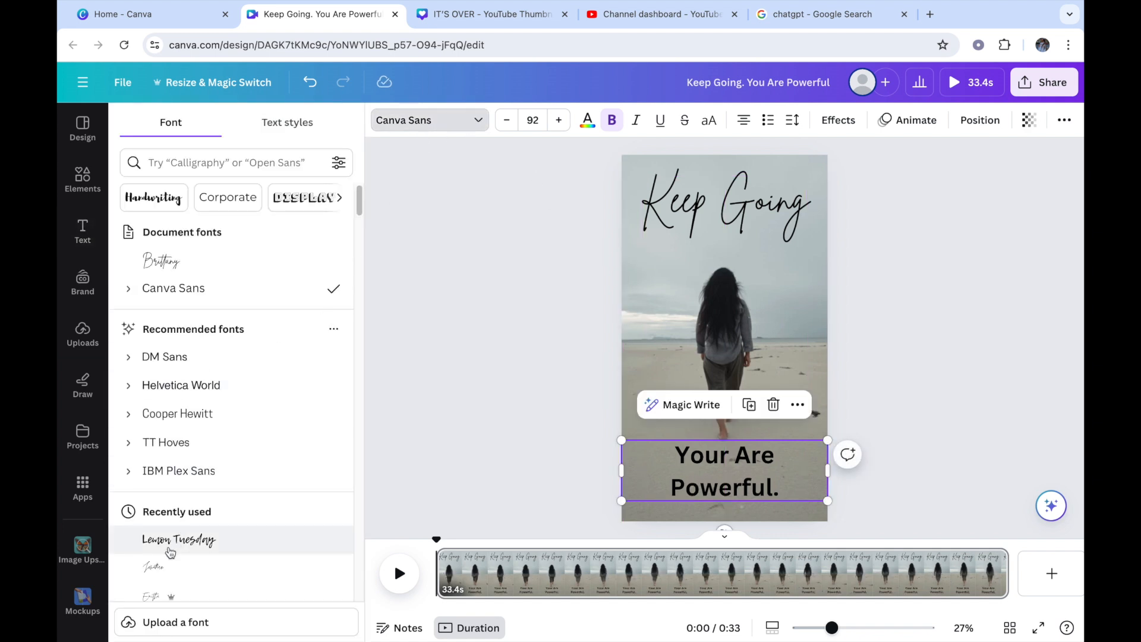
pyautogui.click(193, 267)
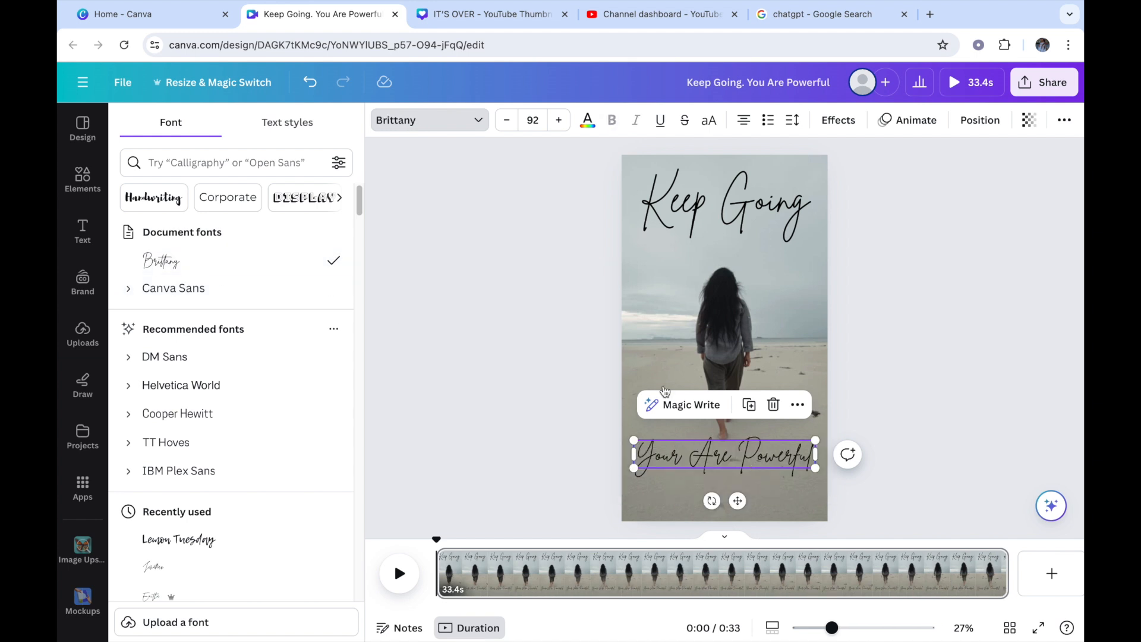
# Step: Enlarge the "Your Are Powerful." text to font size 97 and shift it slightly closer to the page's lower edge
pyautogui.click(560, 121)
pyautogui.click(559, 121)
pyautogui.click(560, 121)
pyautogui.click(560, 121)
pyautogui.click(560, 121)
pyautogui.moveTo(738, 502); pyautogui.dragTo(739, 522)
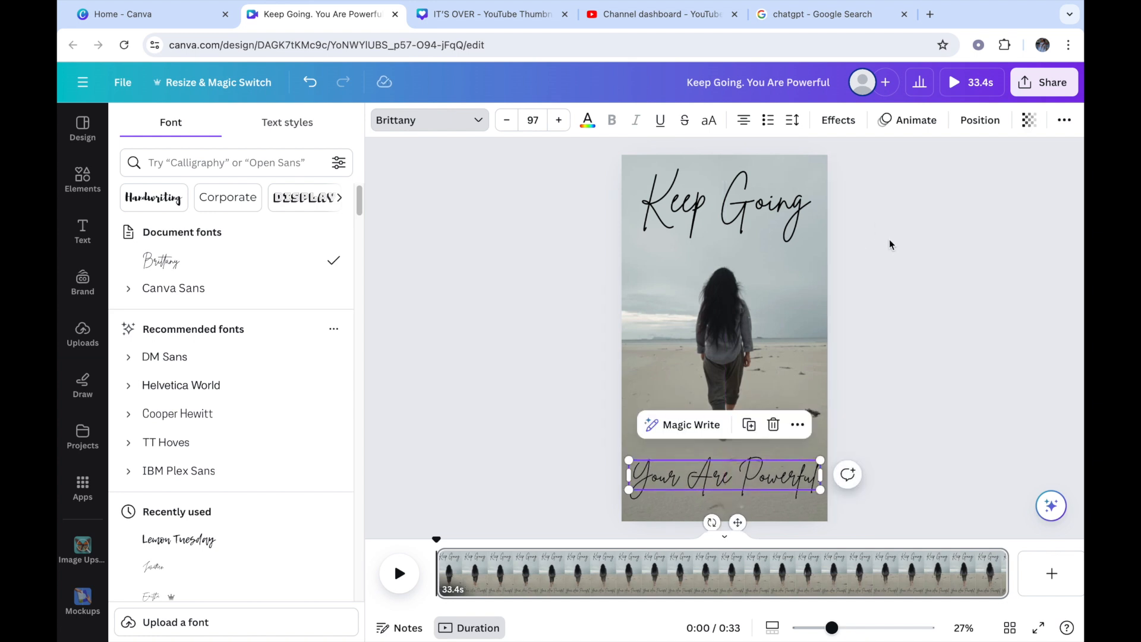
# Step: Apply the Clarify text animation to the "Keep Going" heading and raise its speed to about two thirds of the maximum
pyautogui.click(796, 220)
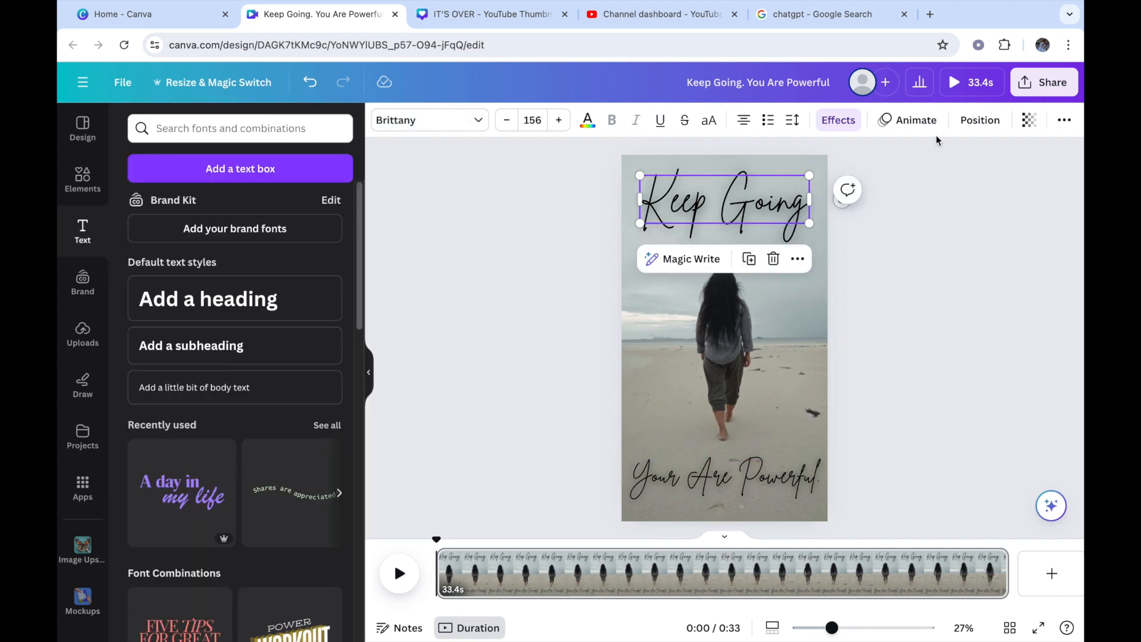
pyautogui.click(909, 120)
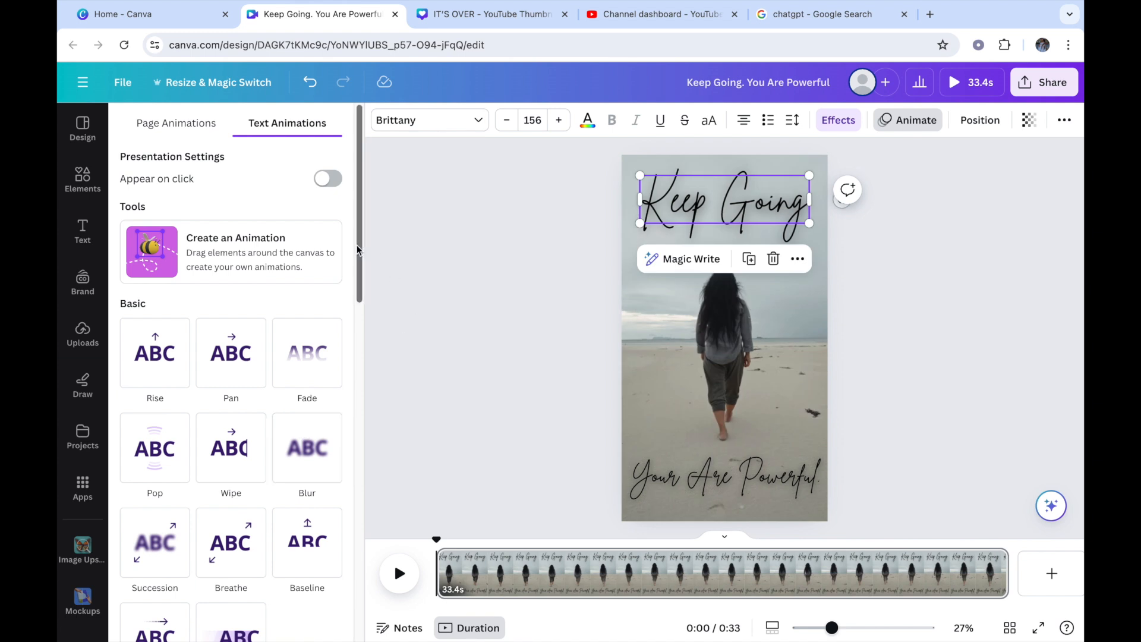
pyautogui.scroll(-3, 358, 250)
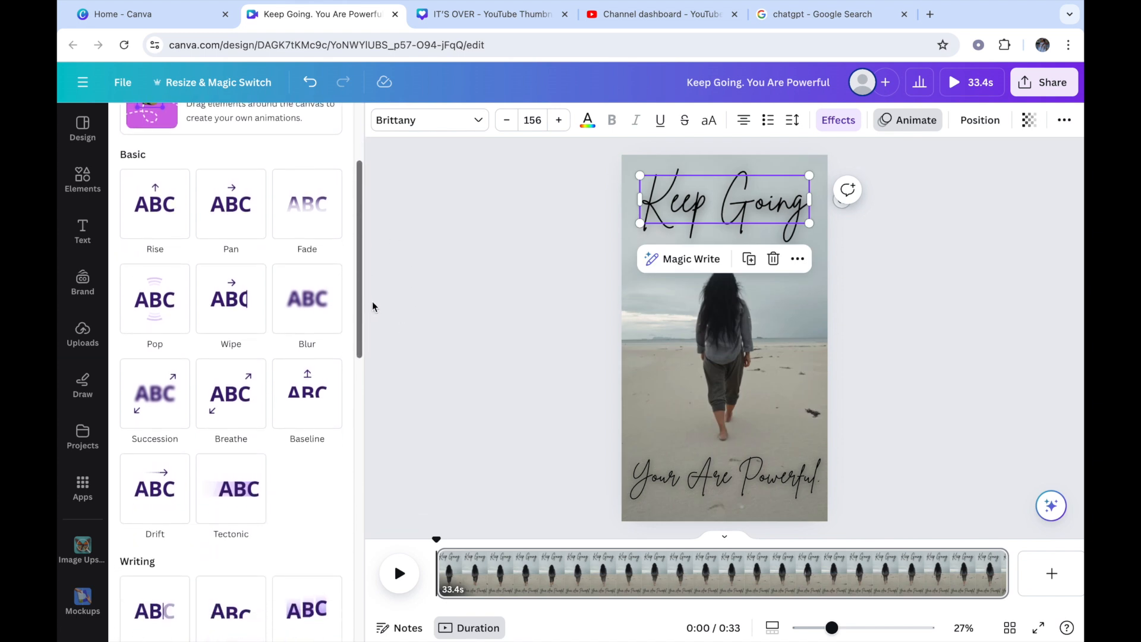
pyautogui.scroll(-1, 361, 330)
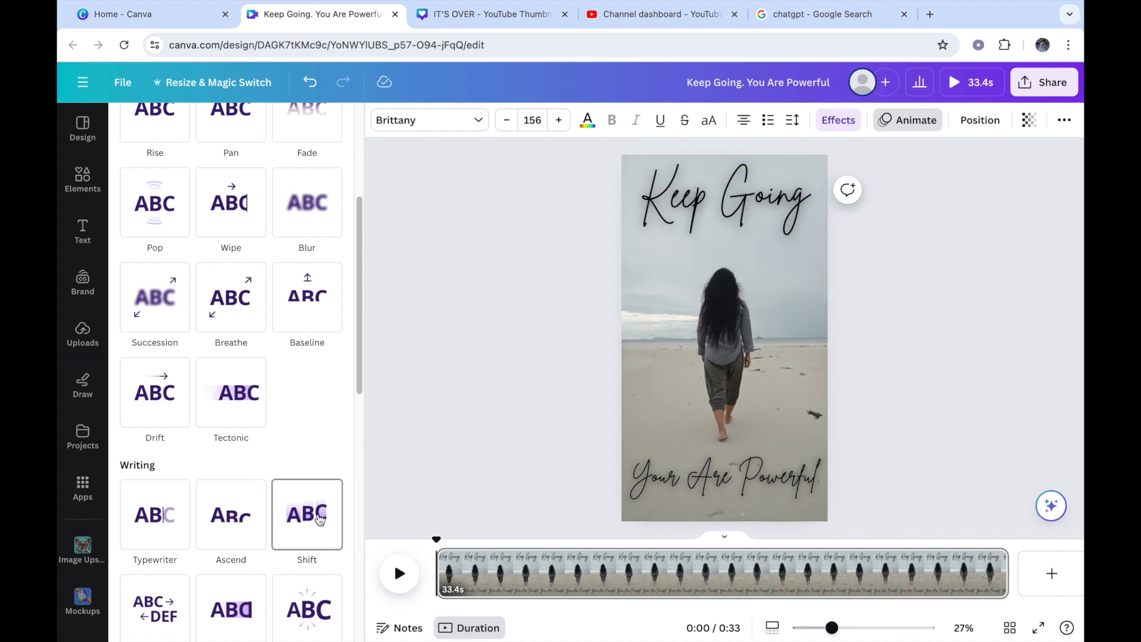
pyautogui.moveTo(359, 382); pyautogui.dragTo(365, 450)
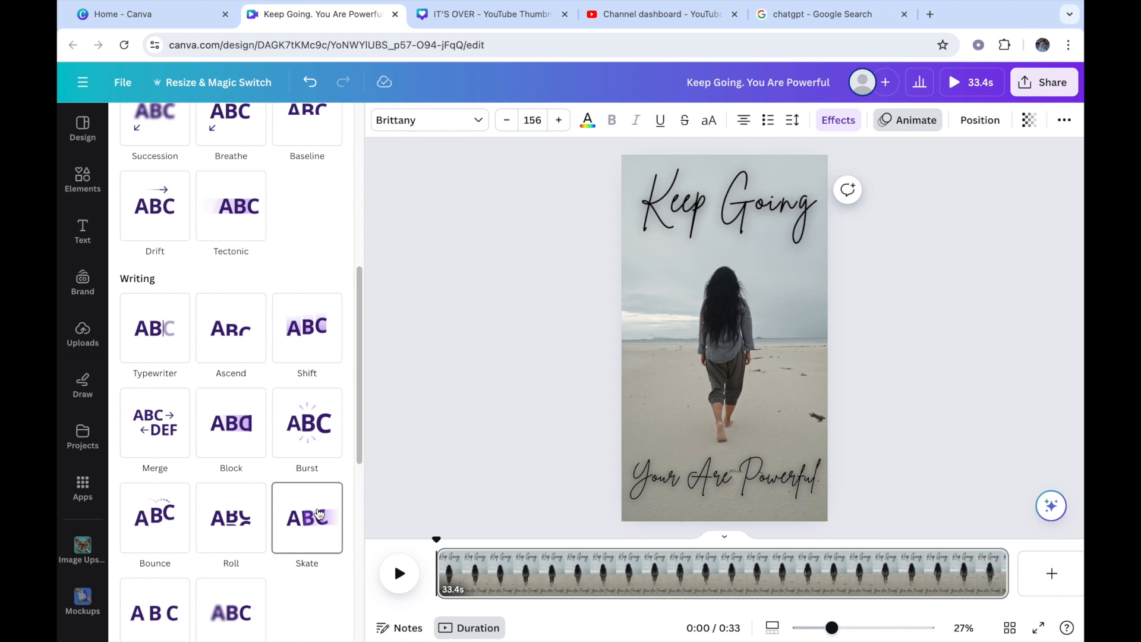
pyautogui.moveTo(360, 423); pyautogui.dragTo(363, 505)
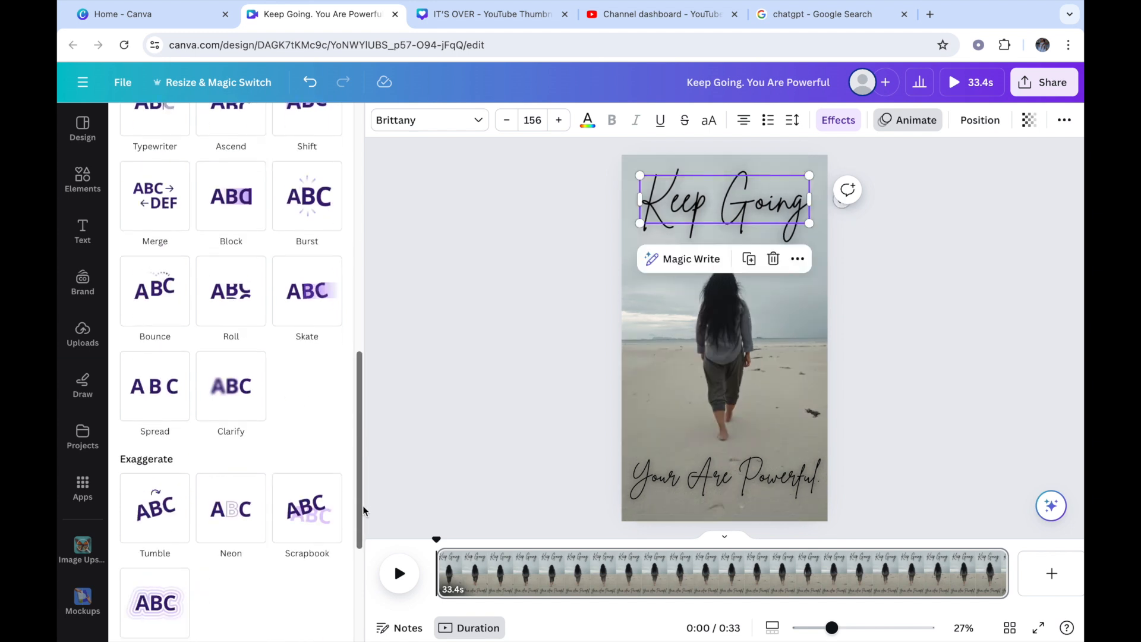
pyautogui.click(234, 386)
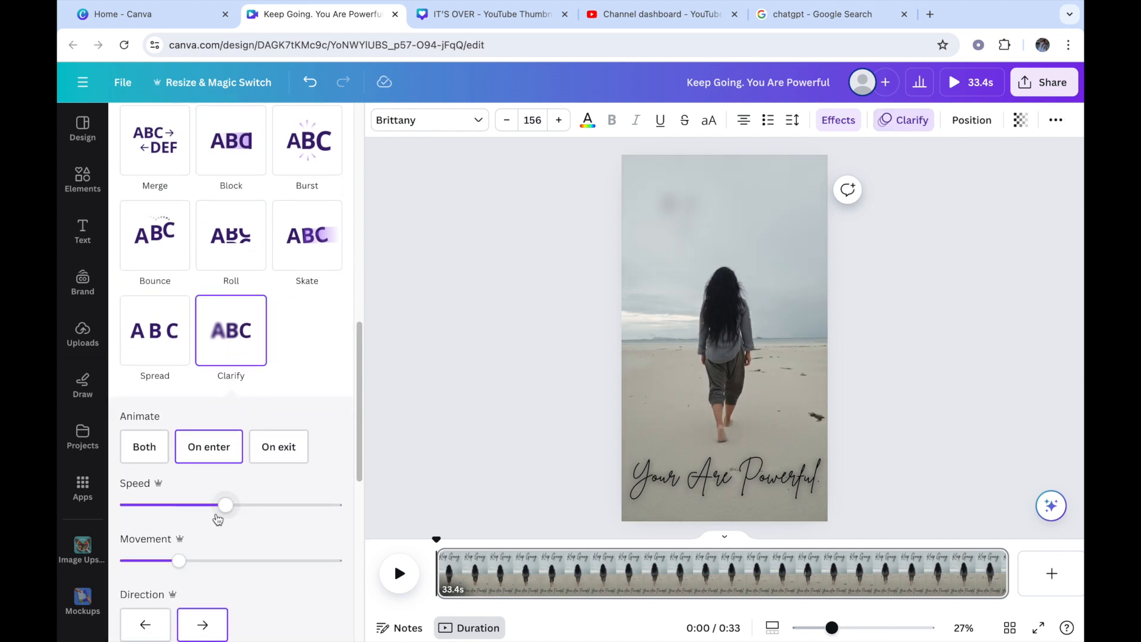
pyautogui.click(256, 506)
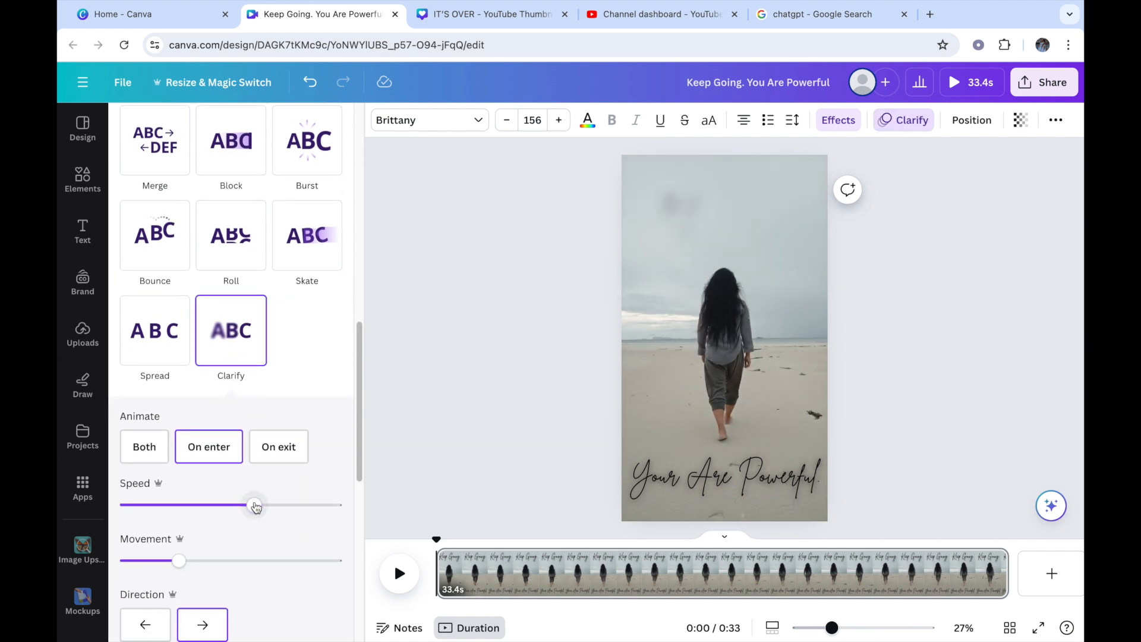
pyautogui.moveTo(256, 507); pyautogui.dragTo(270, 504)
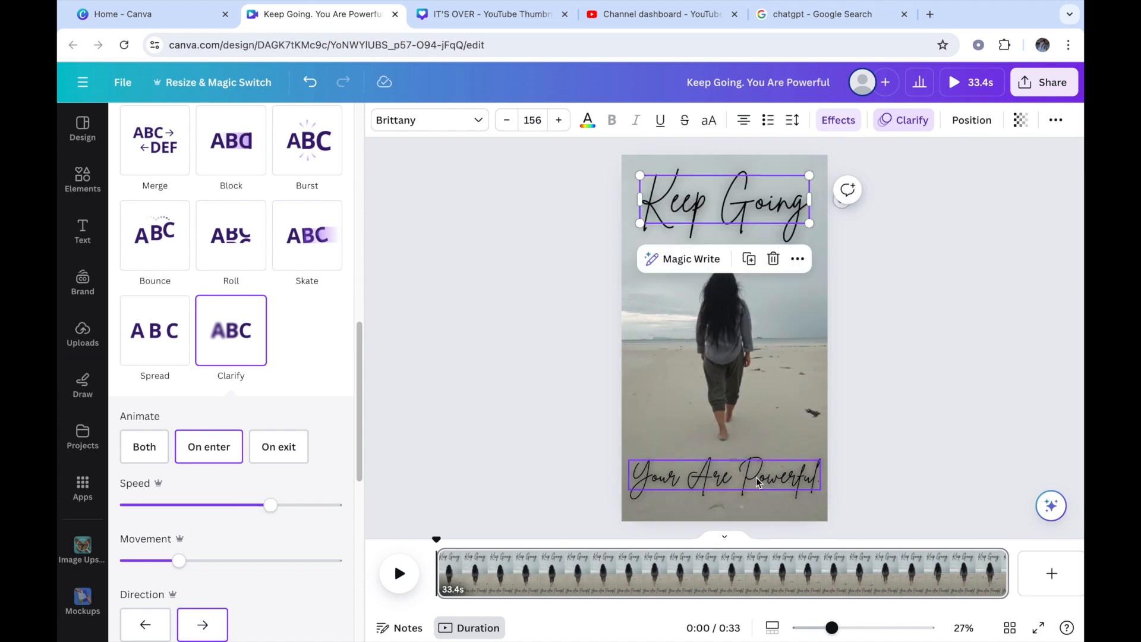
# Step: Apply the Bounce text animation to the "Your Are Powerful." text, then play the video to check both animations and pause it
pyautogui.click(718, 493)
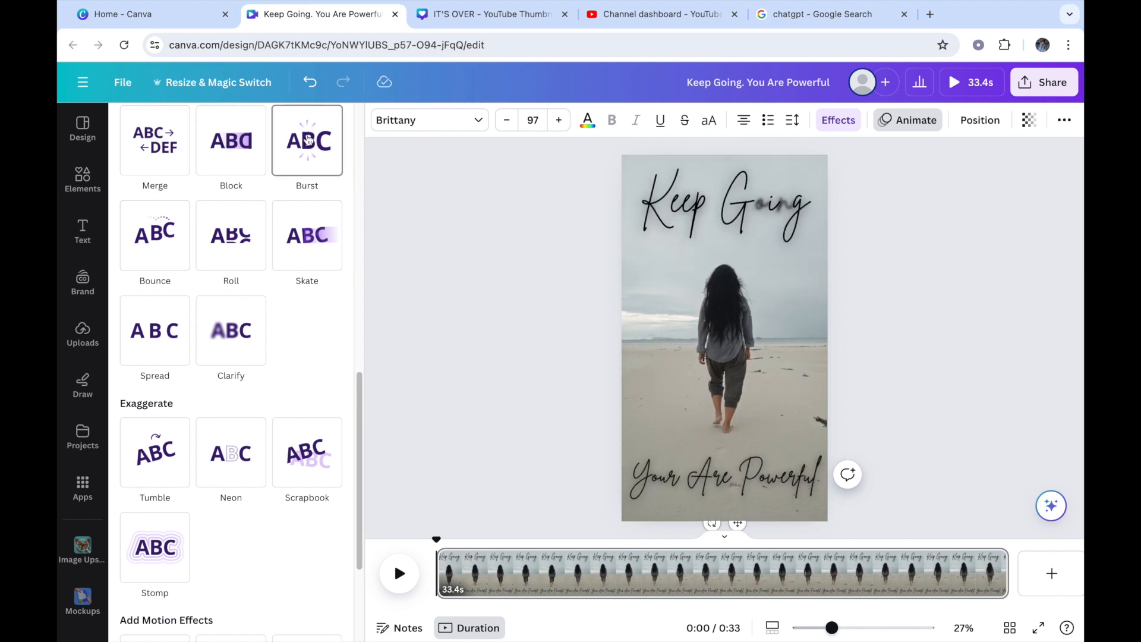
pyautogui.click(171, 256)
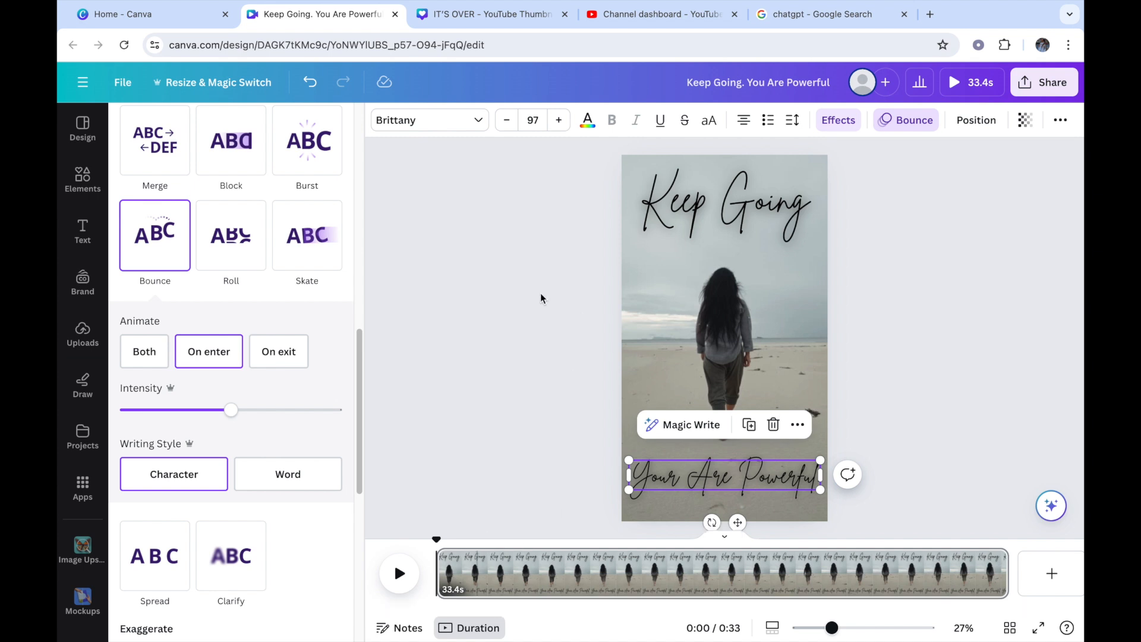
pyautogui.click(925, 296)
pyautogui.click(400, 582)
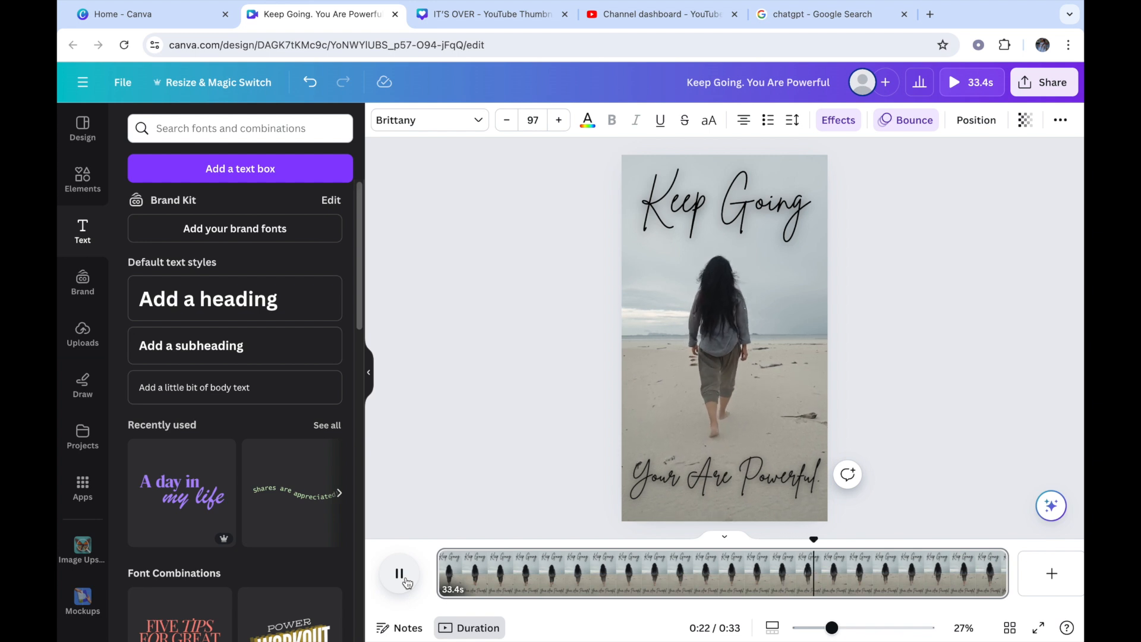
pyautogui.click(404, 580)
# Step: Look through the beach graphics in the elements library, then search it for "sprinkles gold" instead
pyautogui.click(68, 179)
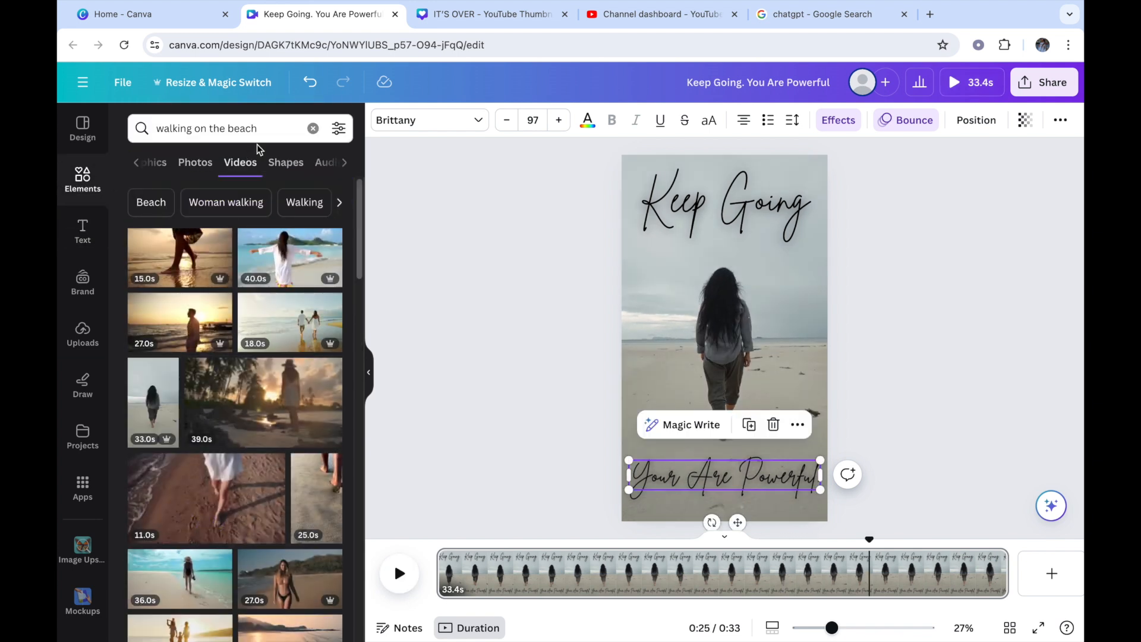
pyautogui.click(159, 162)
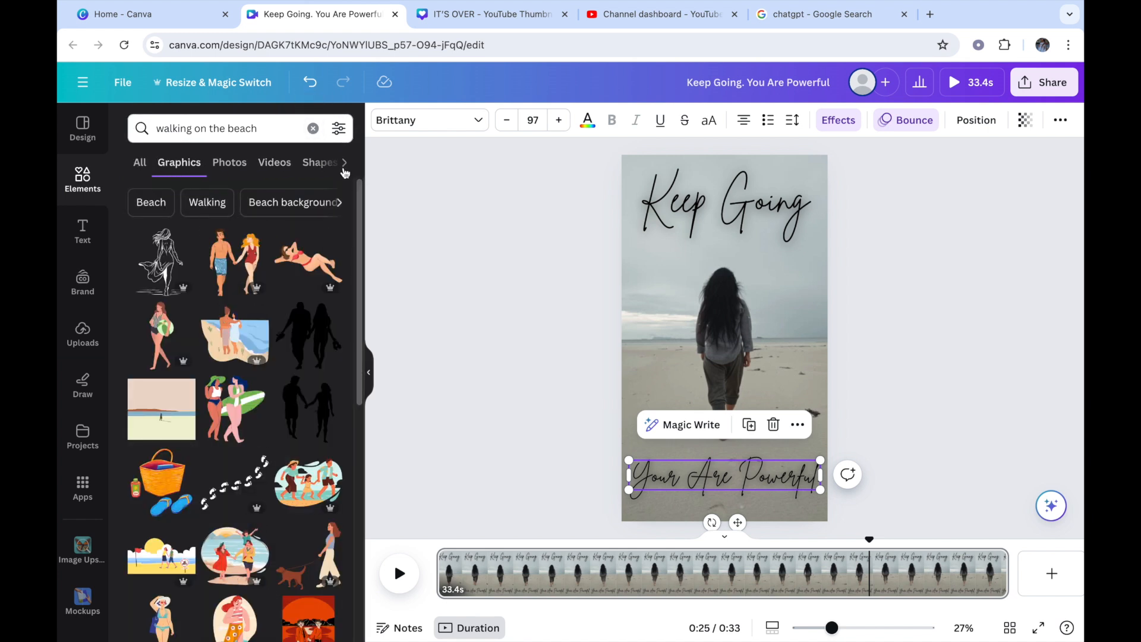
pyautogui.moveTo(359, 190); pyautogui.dragTo(369, 274)
pyautogui.scroll(5, 333, 267)
pyautogui.click(312, 128)
pyautogui.write('sorinkle')
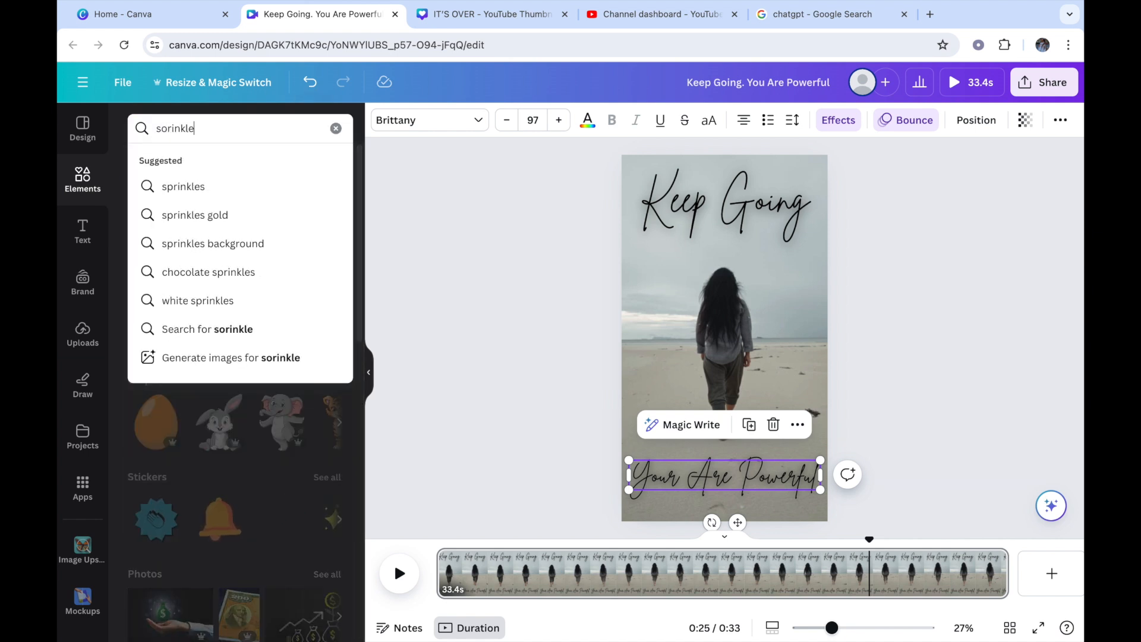
pyautogui.click(207, 214)
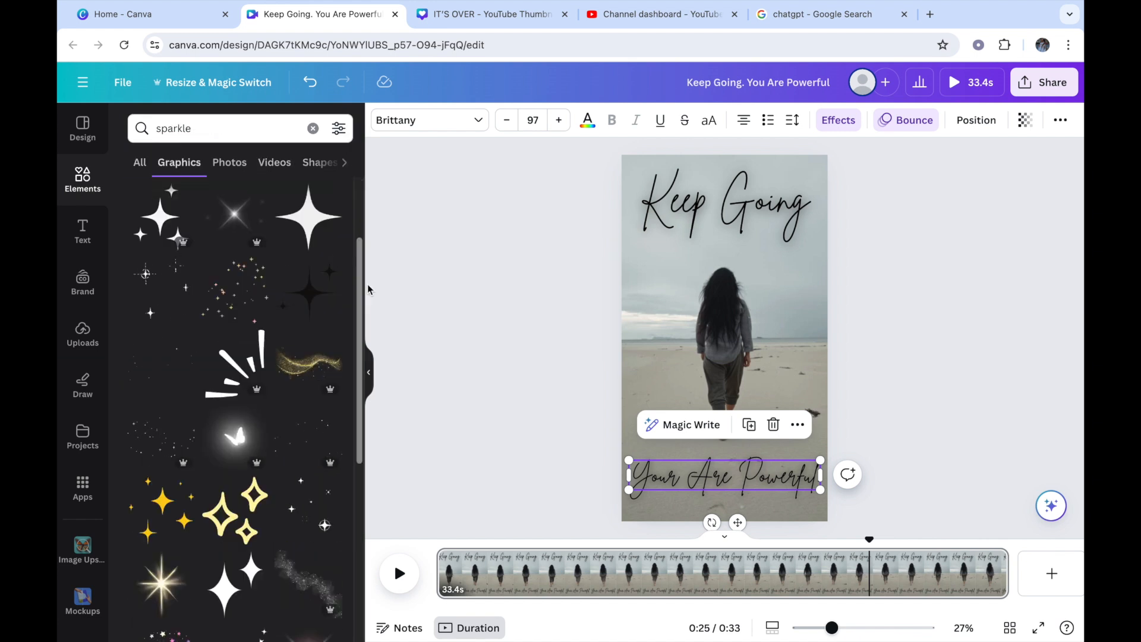
# Step: Add a small white sparkles graphic from the "sparkle" results, position it over the "Your Are Powerful." text, and play the video from the start
pyautogui.scroll(-2, 367, 284)
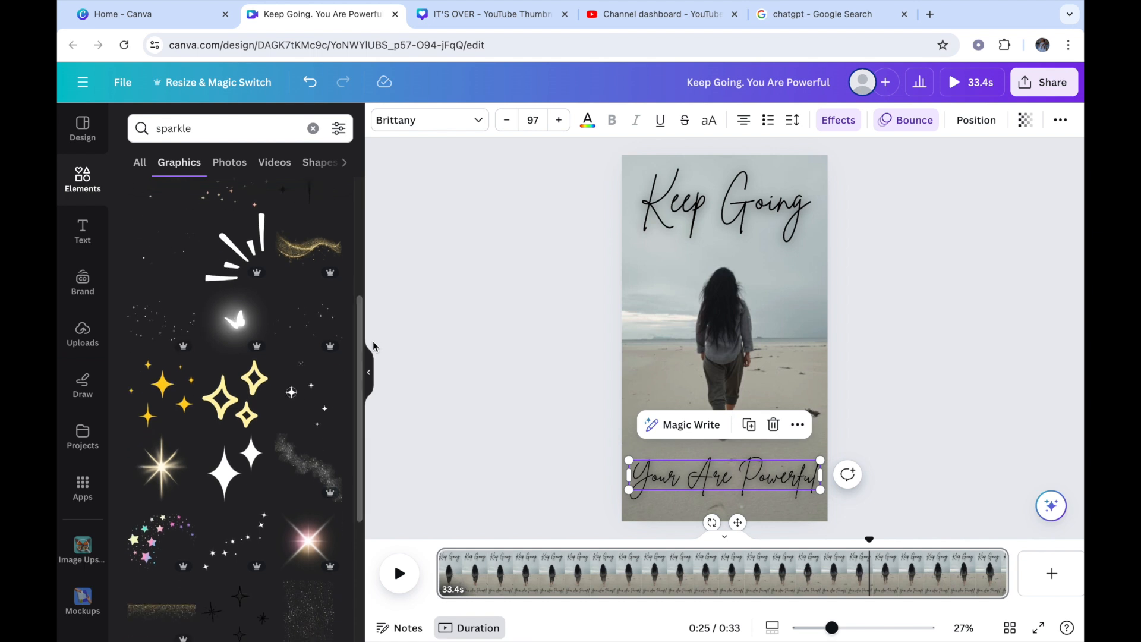
pyautogui.click(310, 341)
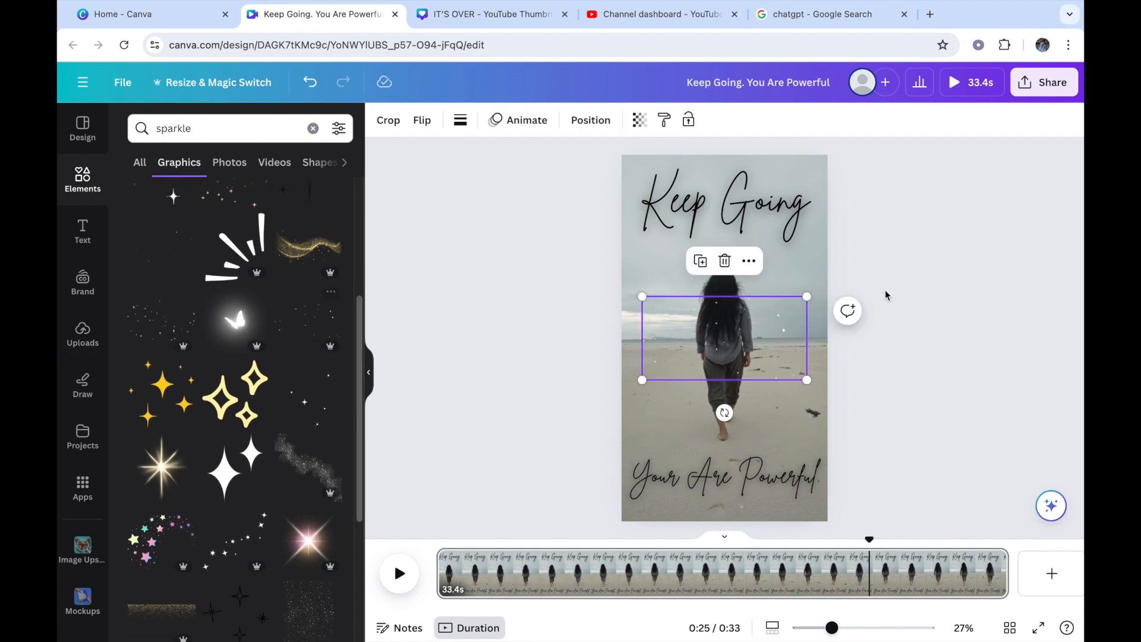
pyautogui.moveTo(742, 347); pyautogui.dragTo(746, 474)
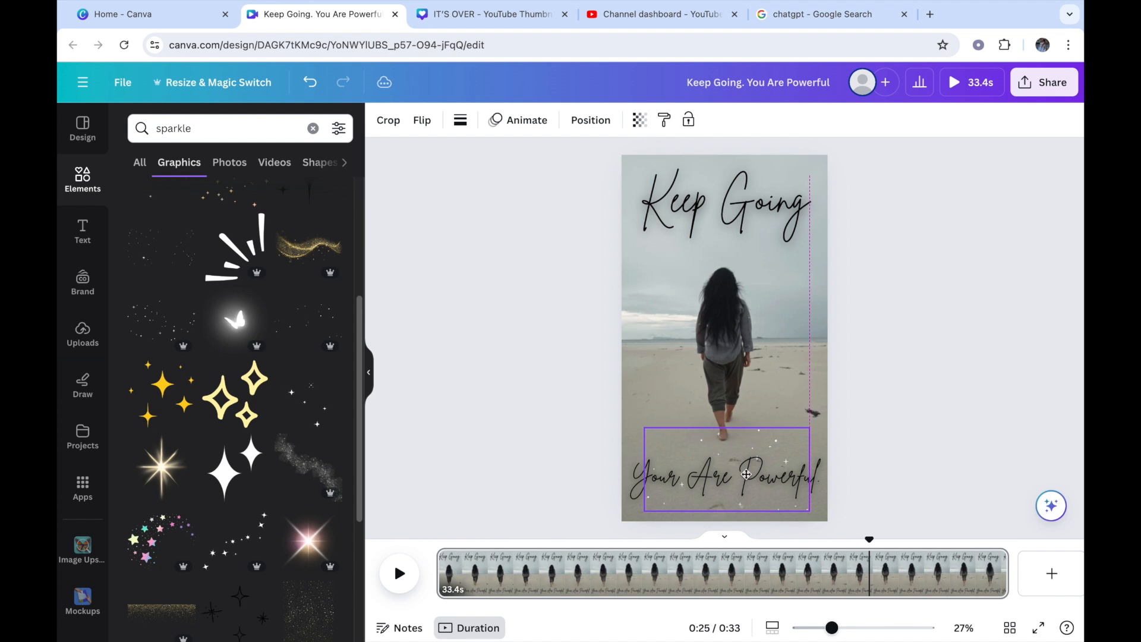
pyautogui.moveTo(746, 473); pyautogui.dragTo(746, 473)
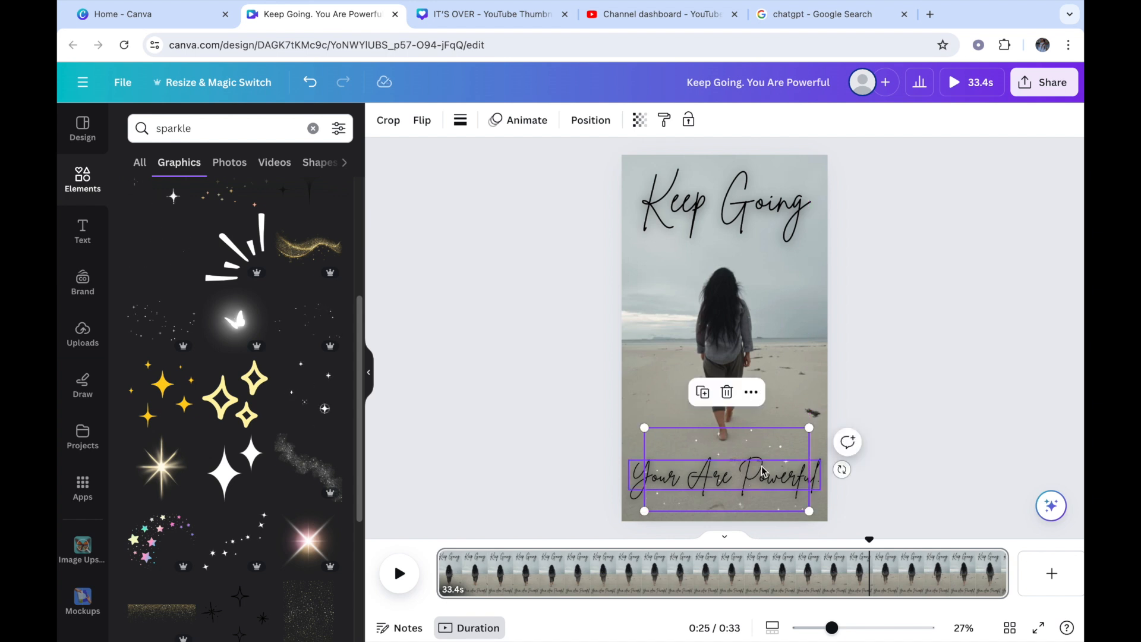
pyautogui.click(980, 424)
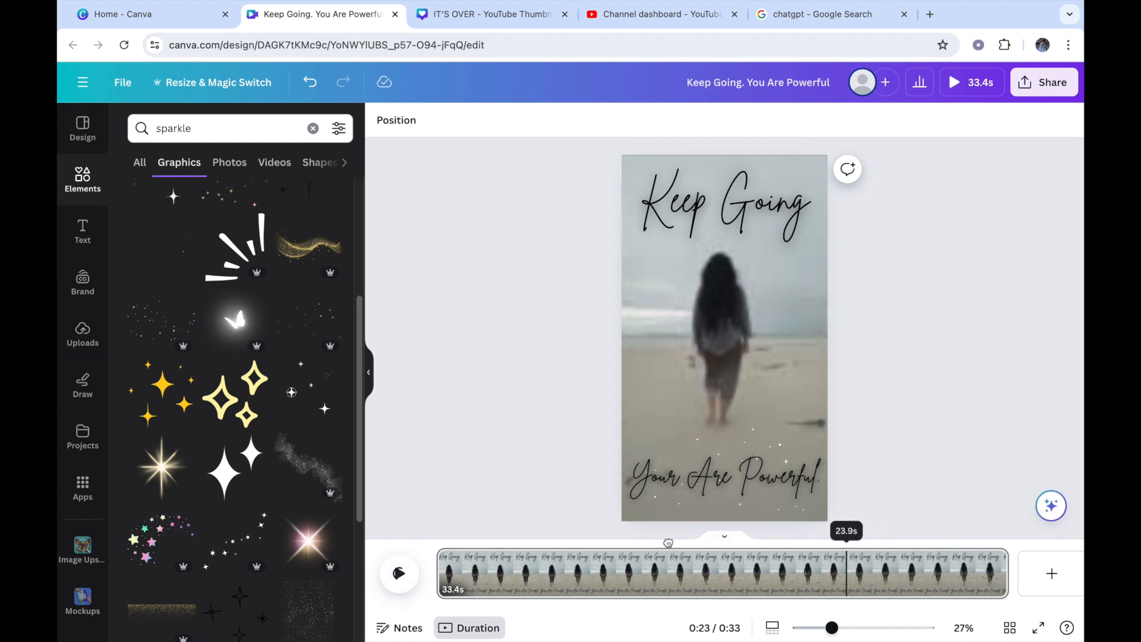
pyautogui.moveTo(869, 539); pyautogui.dragTo(359, 557)
pyautogui.click(399, 573)
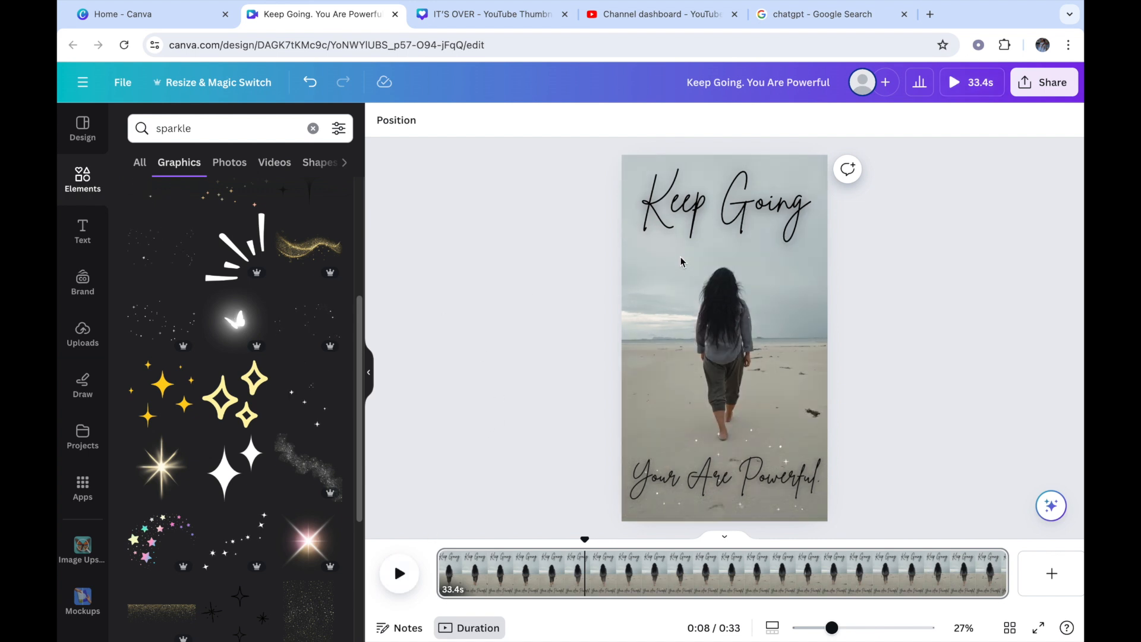
# Step: Search the elements library for "ocean" and look through the video results
pyautogui.click(83, 132)
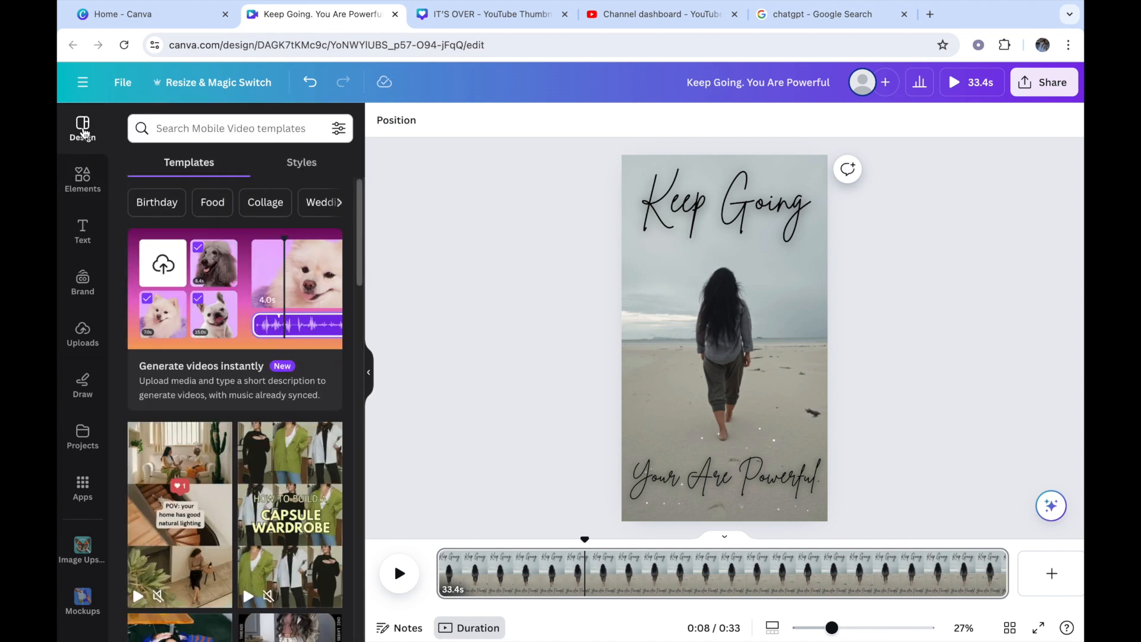
pyautogui.click(82, 162)
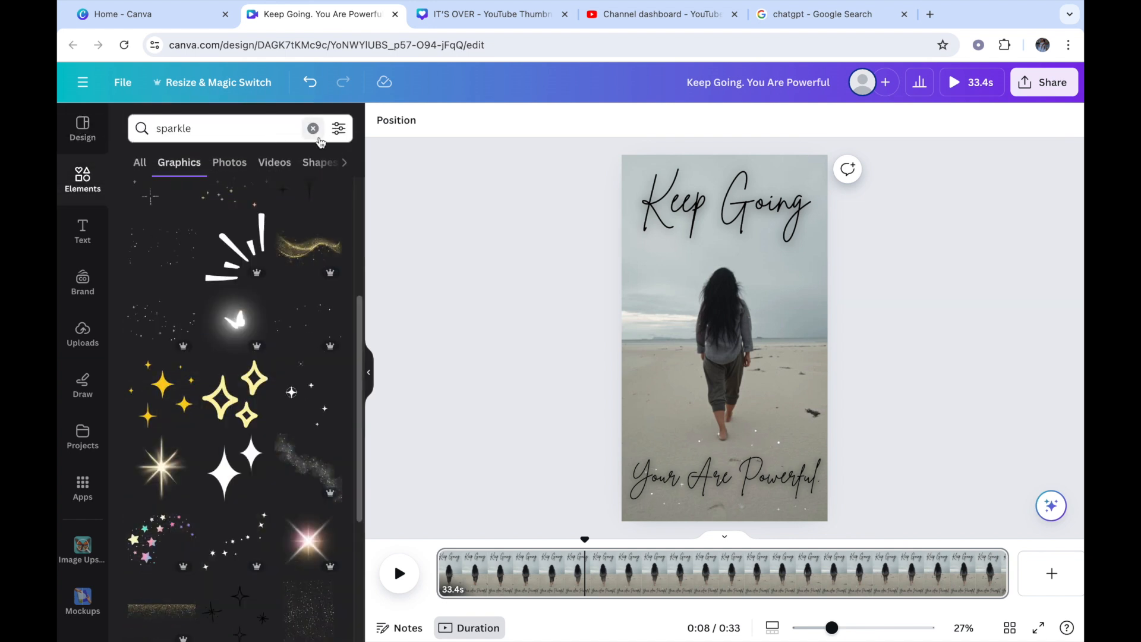
pyautogui.click(313, 129)
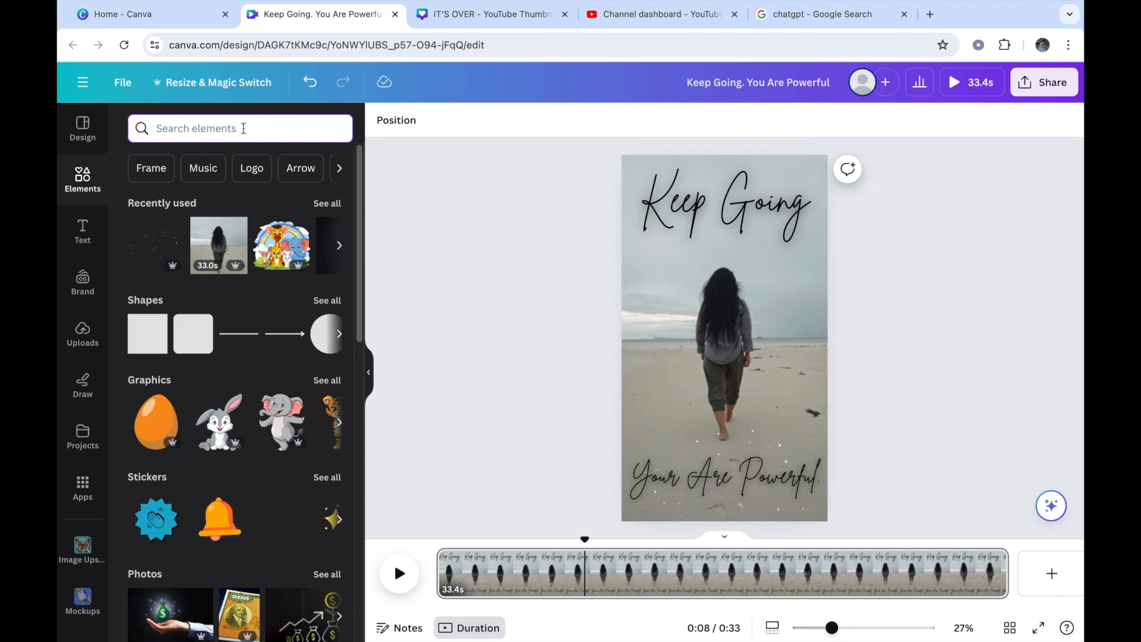
pyautogui.write('ocean')
pyautogui.click(237, 186)
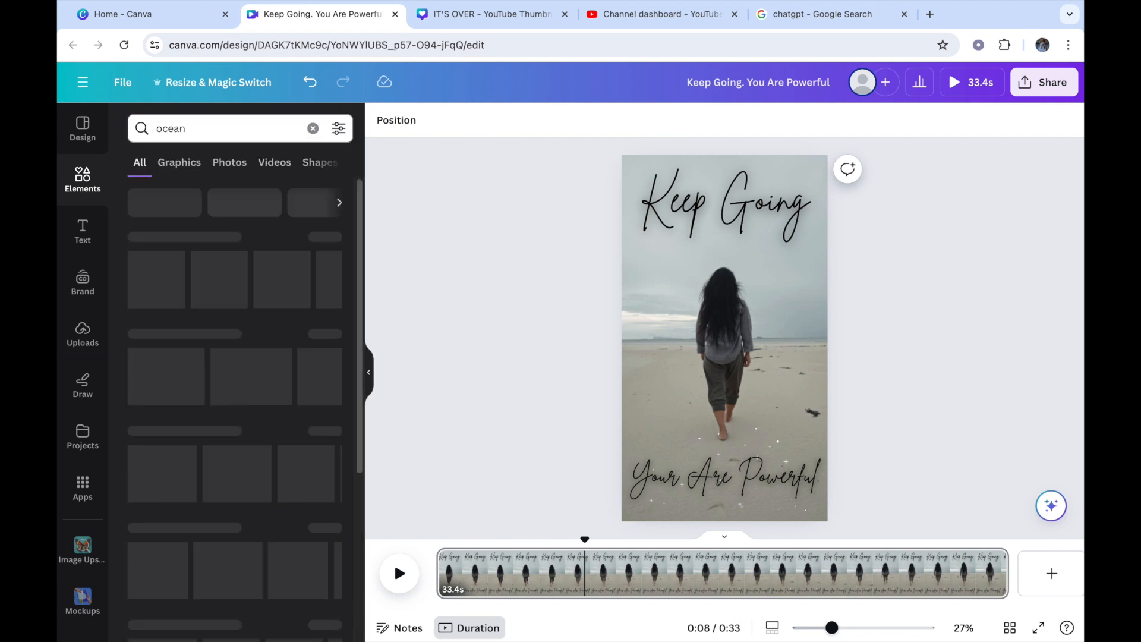
pyautogui.click(229, 163)
pyautogui.click(274, 162)
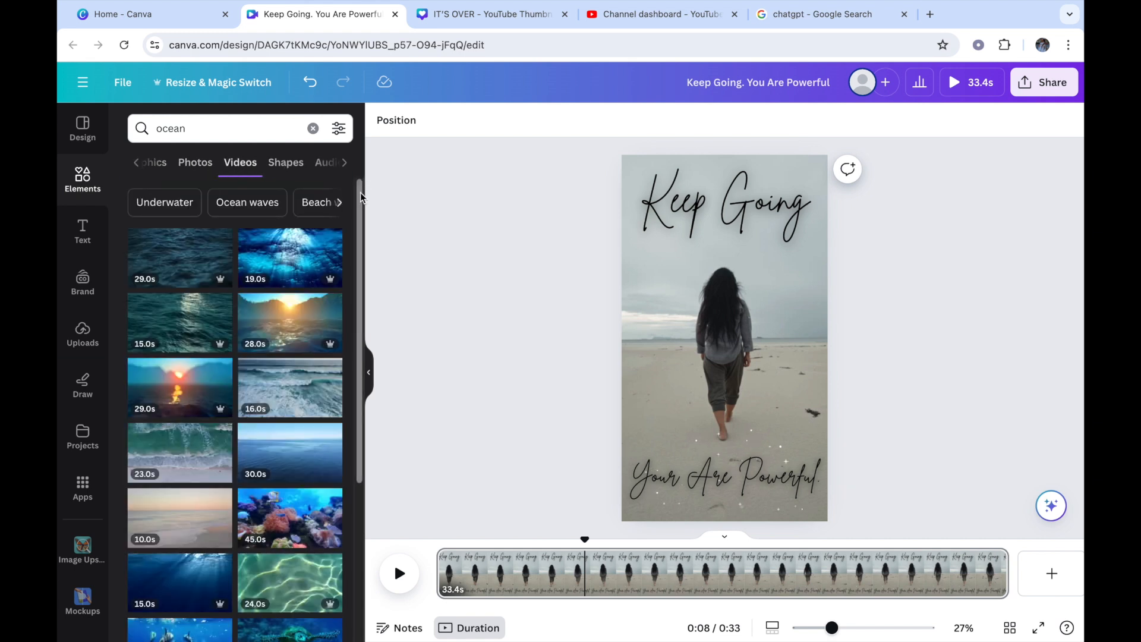
pyautogui.moveTo(360, 191); pyautogui.dragTo(364, 233)
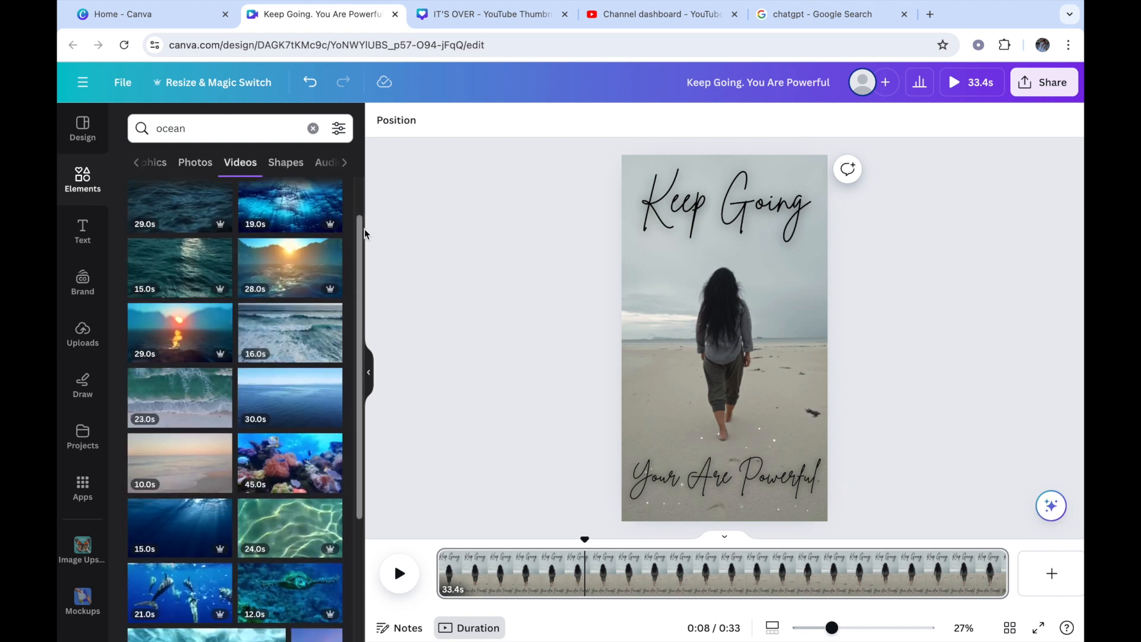
# Step: Look through videos for "ocean waves", and switch the search to "Beach sunset" clips
pyautogui.click(226, 132)
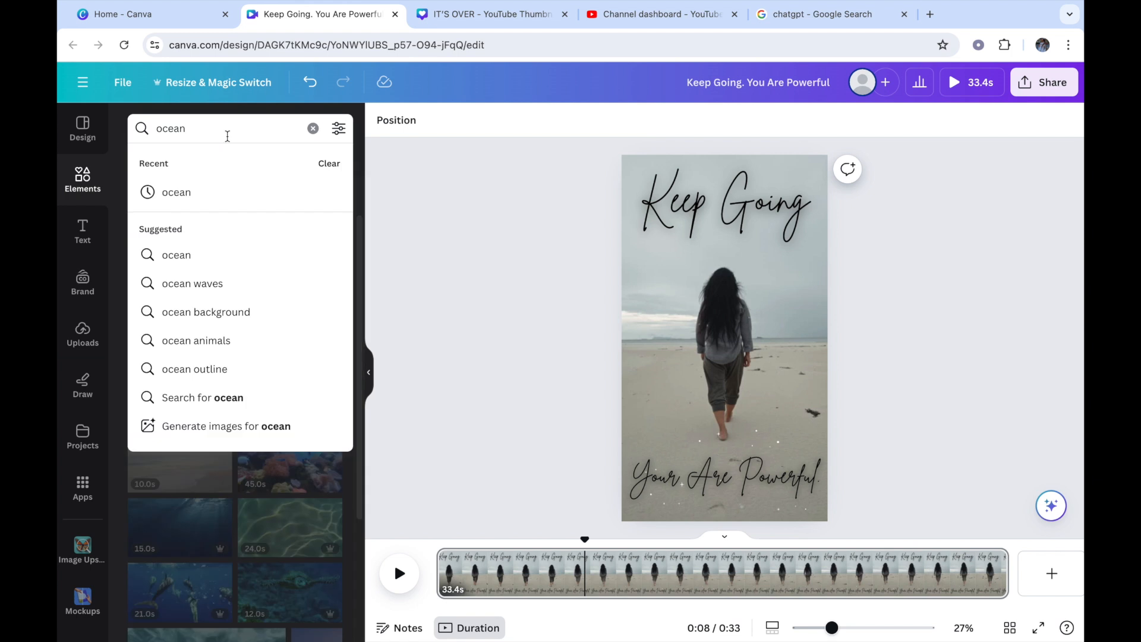
pyautogui.write('waves')
pyautogui.press('Return')
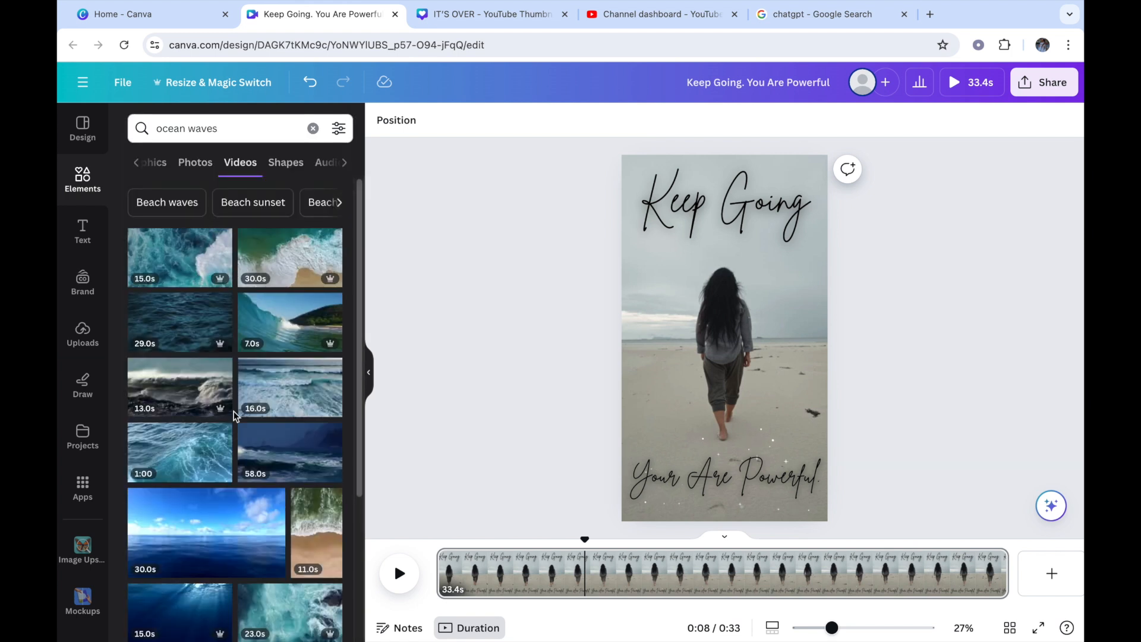
pyautogui.moveTo(172, 262)
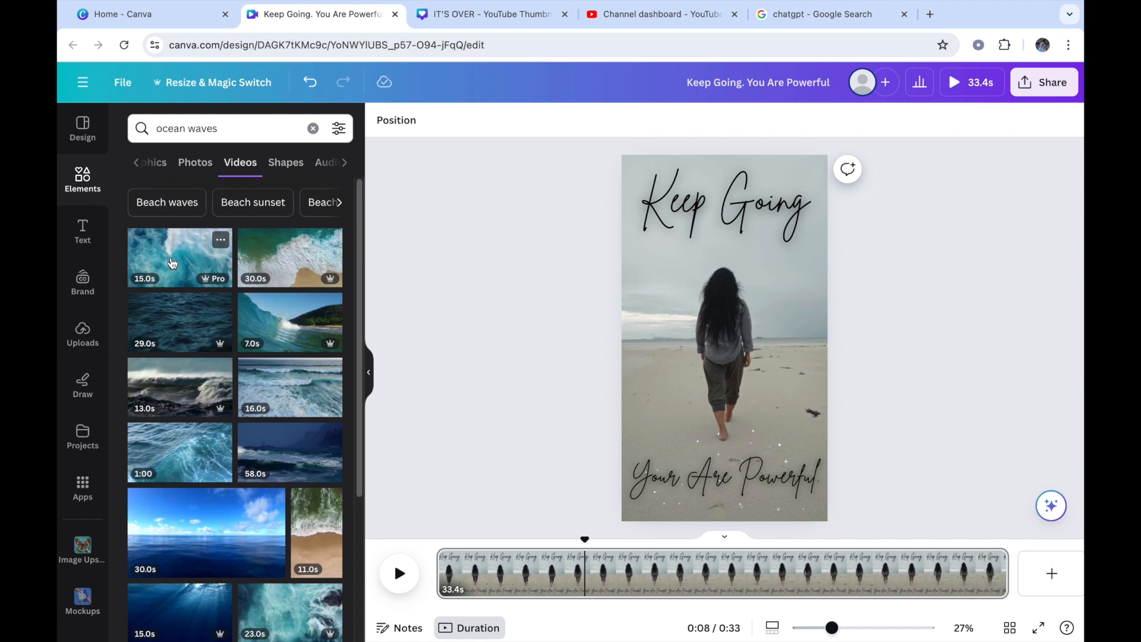
pyautogui.click(281, 205)
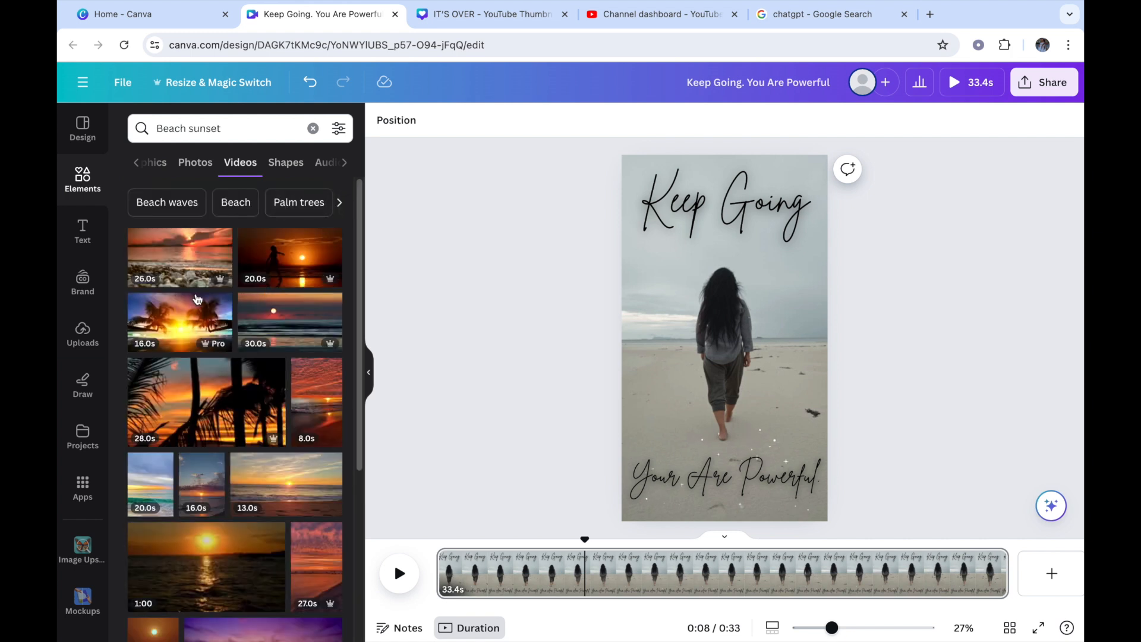
# Step: Replace the page background with the vertical 16-second beach sunset video and play it from the start to check the text
pyautogui.click(271, 259)
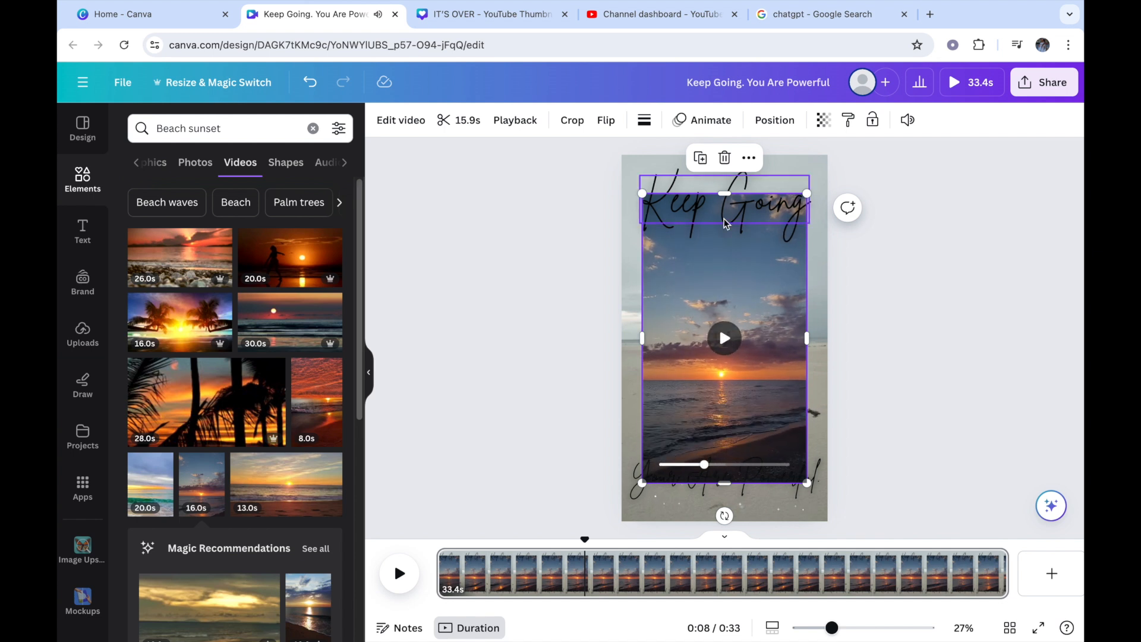
pyautogui.click(749, 158)
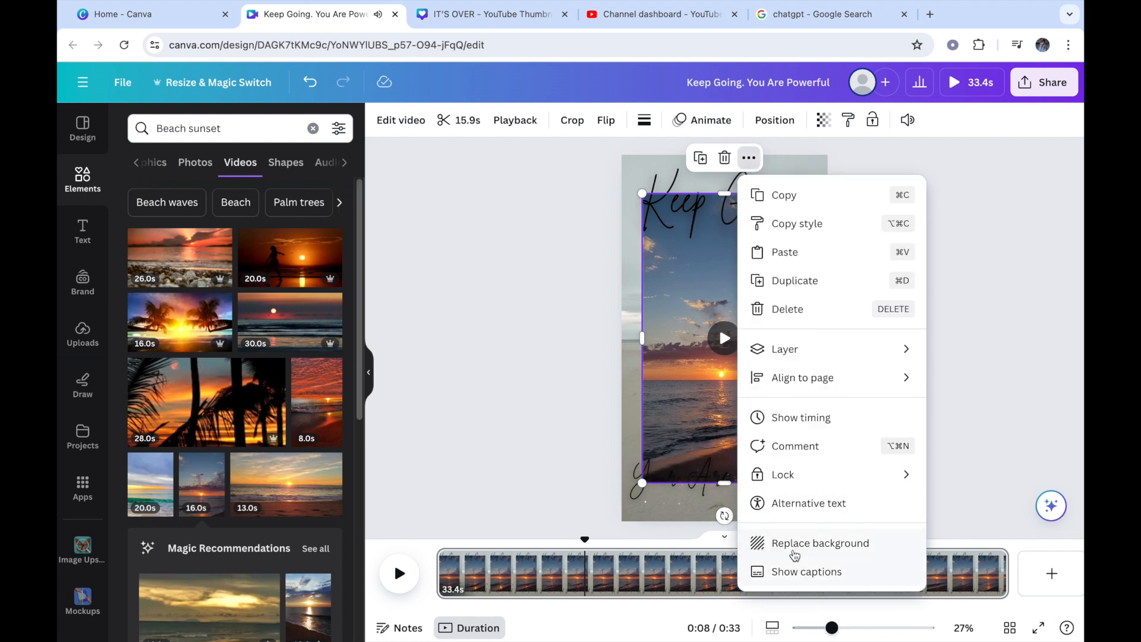
pyautogui.press('Delete')
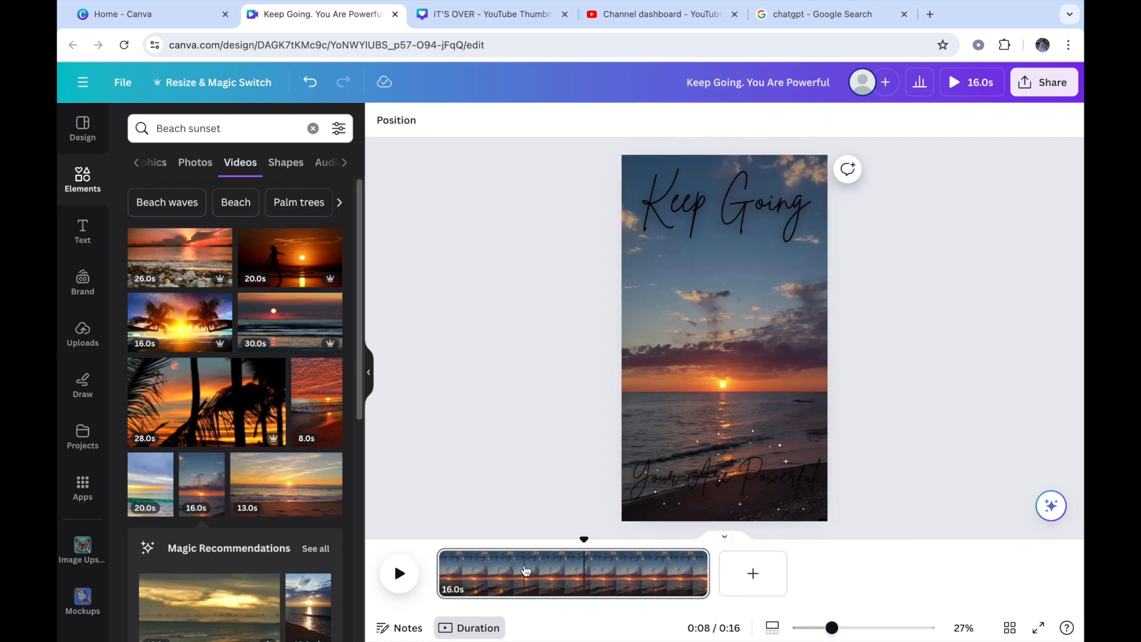
pyautogui.moveTo(581, 541); pyautogui.dragTo(446, 538)
pyautogui.click(398, 574)
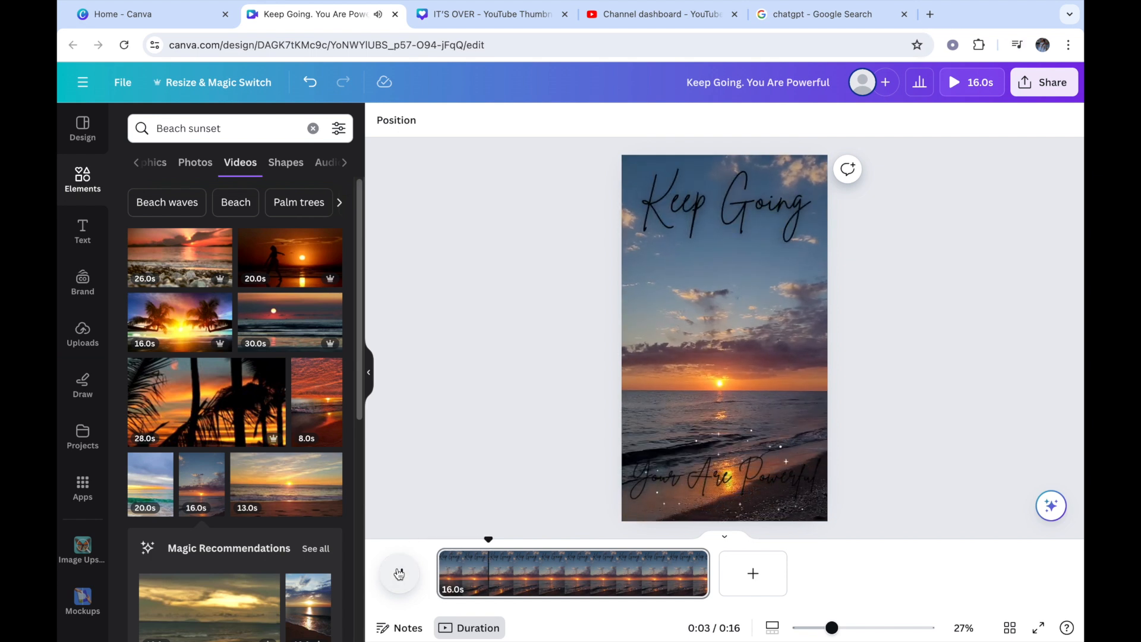
pyautogui.click(399, 573)
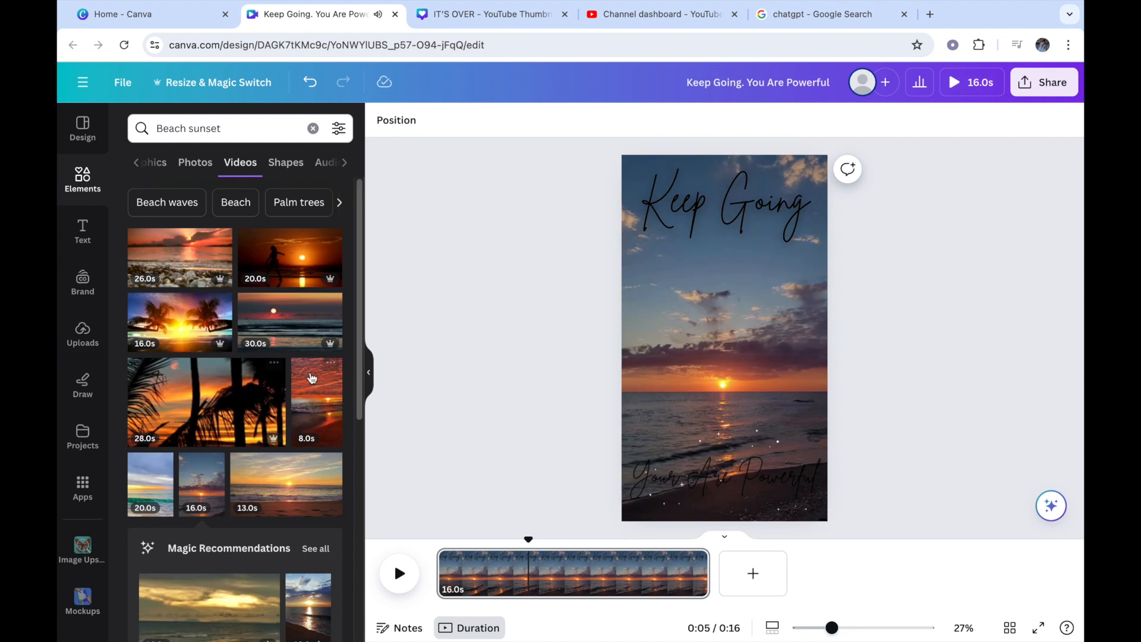
# Step: Search the elements library for "lifestyle" videos and replace the page background with the vertical 13-second clip of feet beside a pool
pyautogui.click(313, 129)
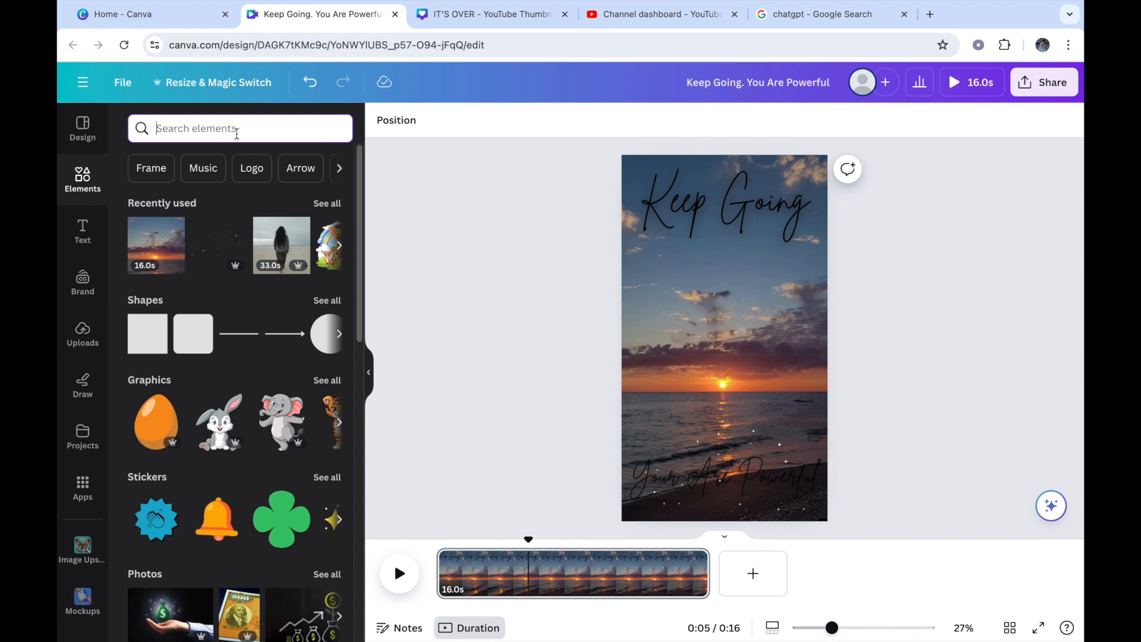
pyautogui.write('li')
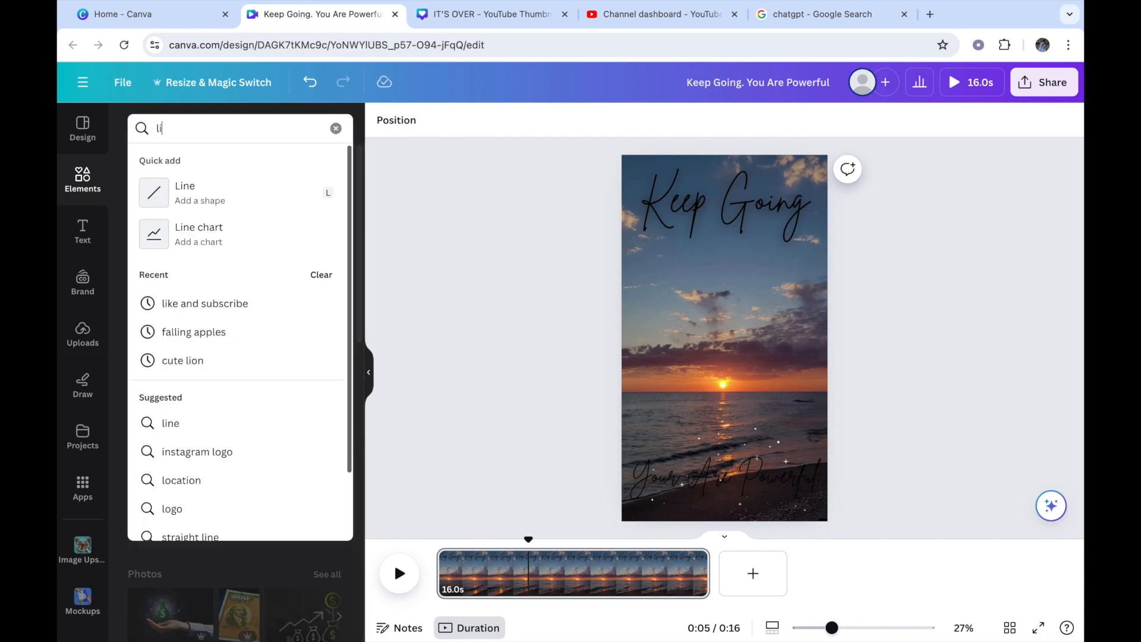
pyautogui.write('festyle')
pyautogui.press('Return')
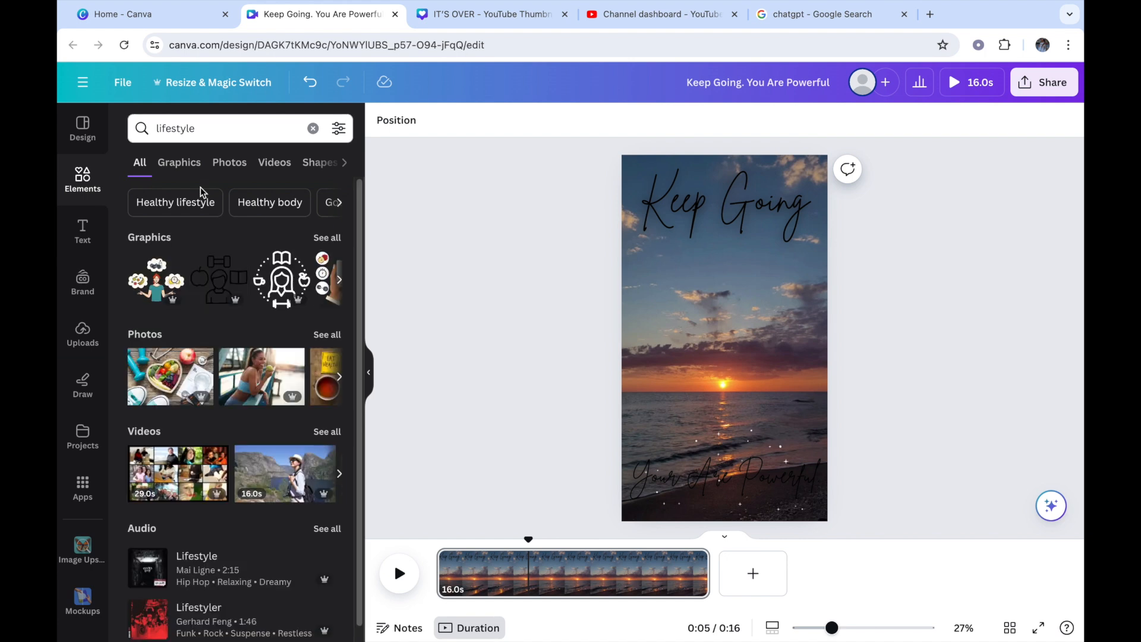
pyautogui.moveTo(360, 235); pyautogui.dragTo(359, 258)
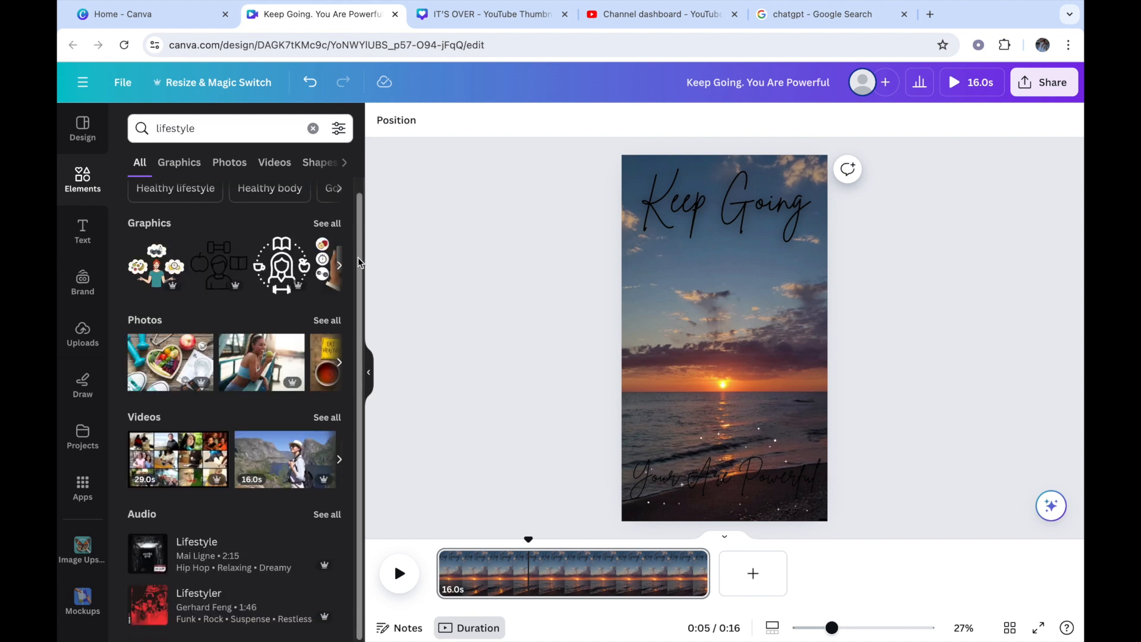
pyautogui.click(326, 320)
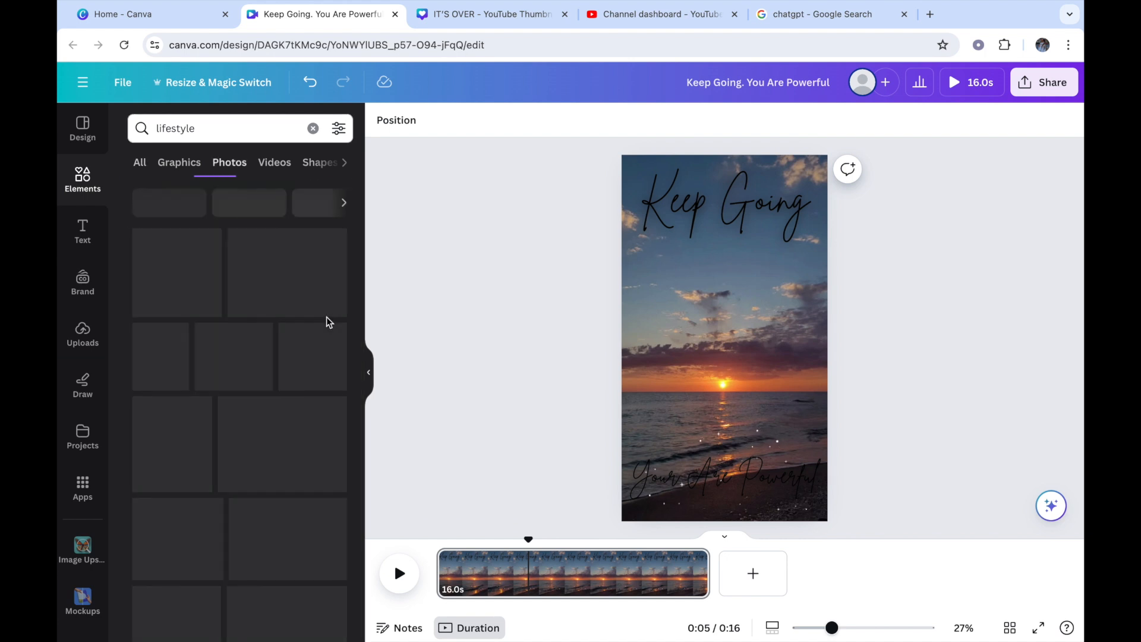
pyautogui.click(274, 166)
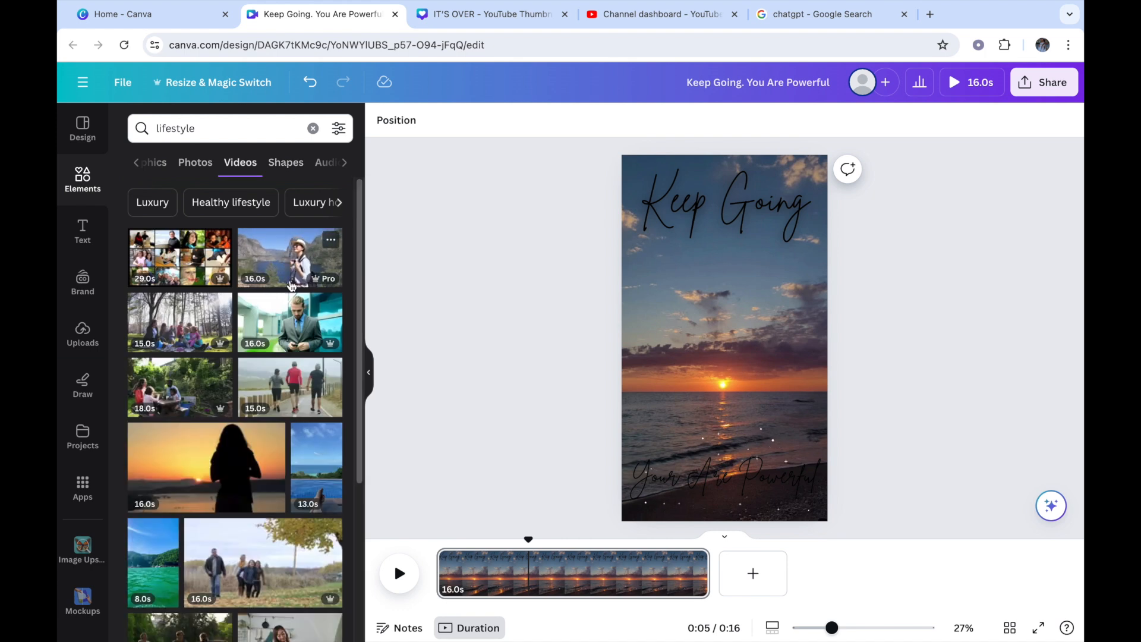
pyautogui.click(311, 469)
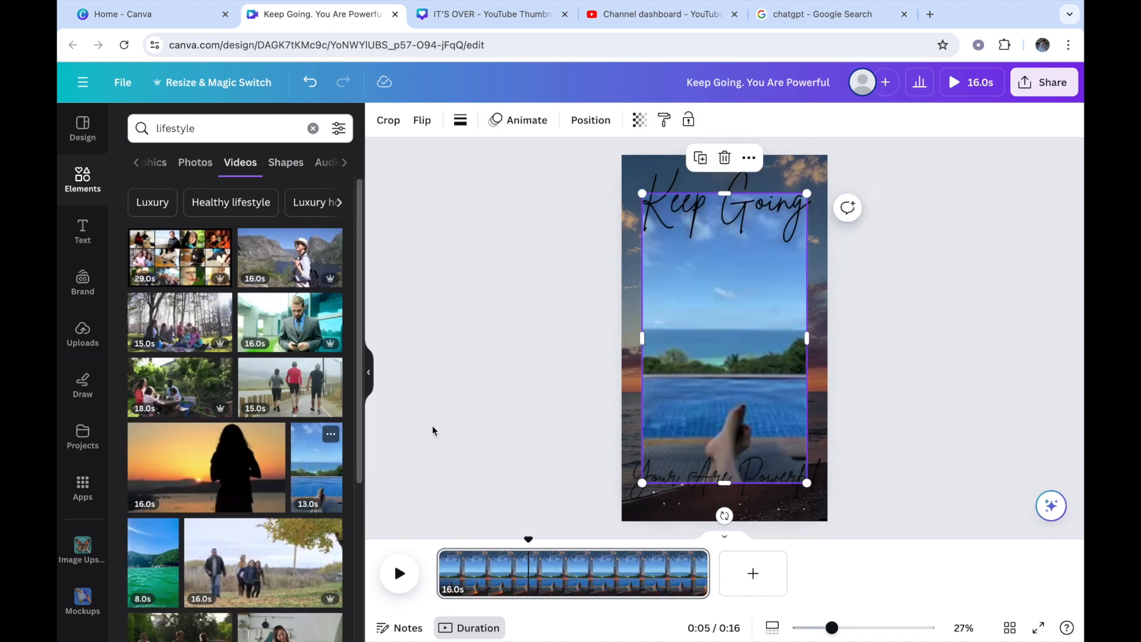
pyautogui.click(748, 157)
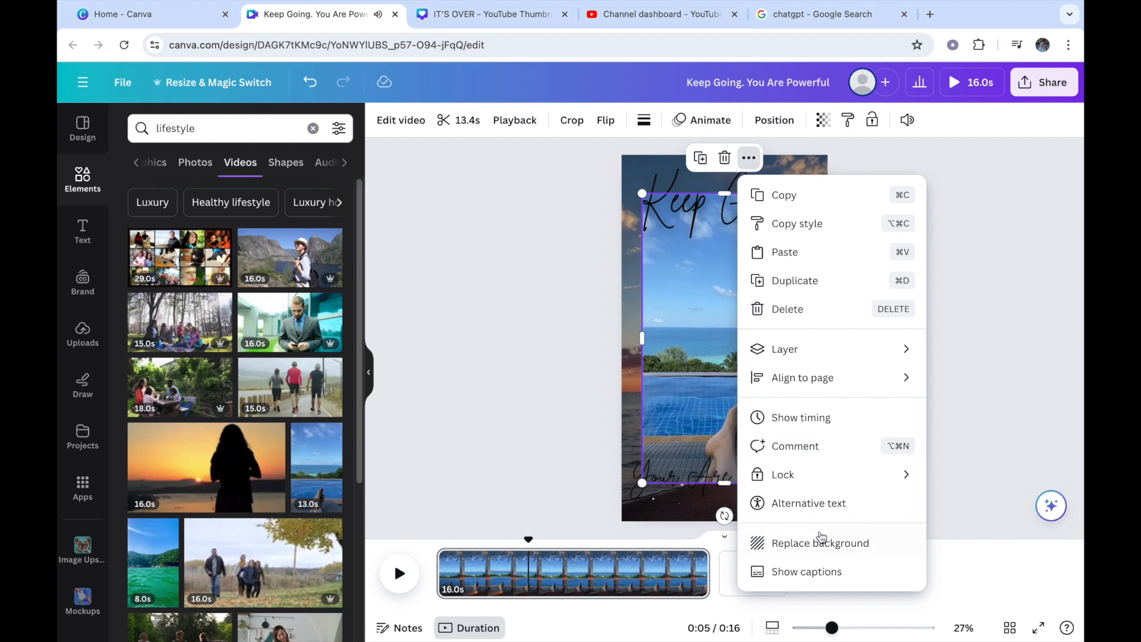
pyautogui.click(821, 542)
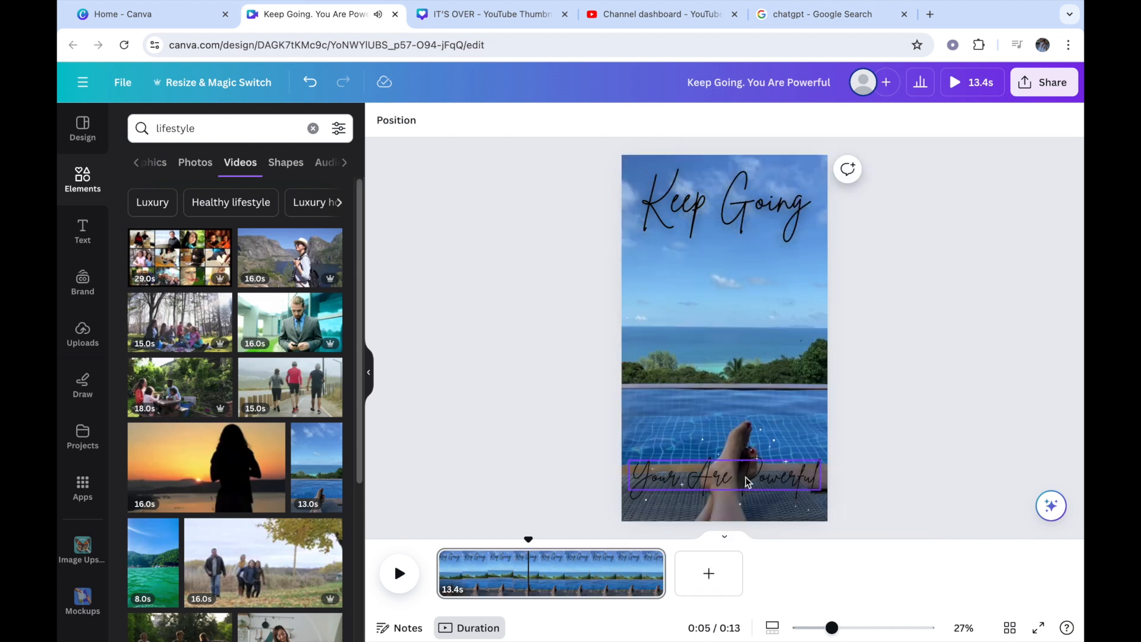
# Step: Move the "Your Are Powerful." text directly beneath "Keep Going" and the sparkles up between the two lines, playing the video to check
pyautogui.click(759, 469)
pyautogui.moveTo(759, 469); pyautogui.dragTo(747, 254)
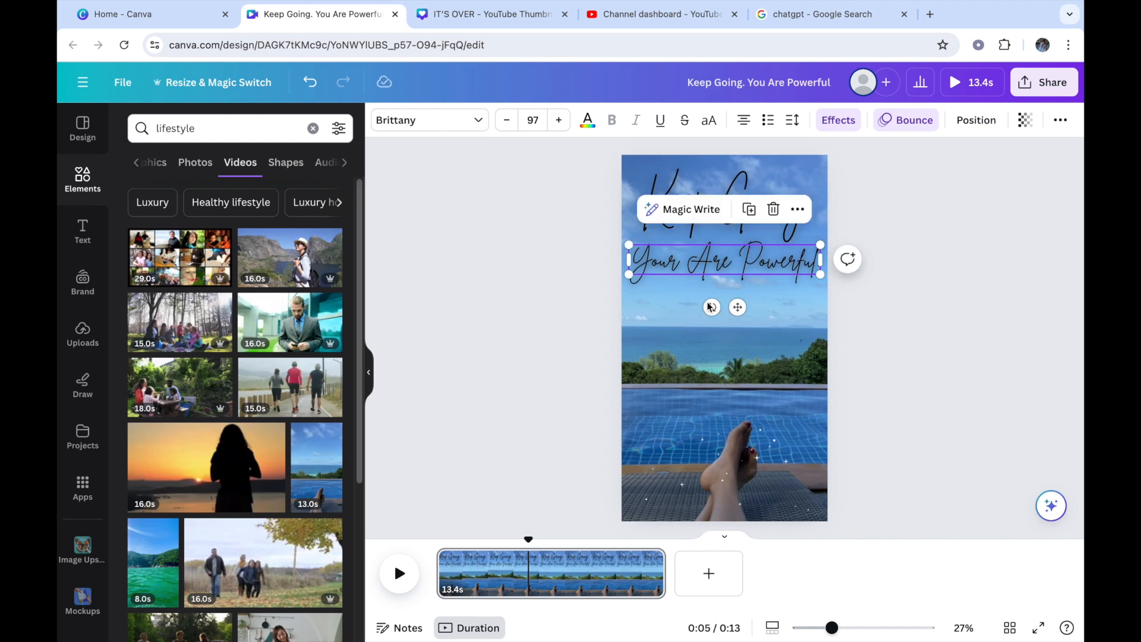
pyautogui.click(530, 508)
pyautogui.moveTo(529, 538); pyautogui.dragTo(436, 539)
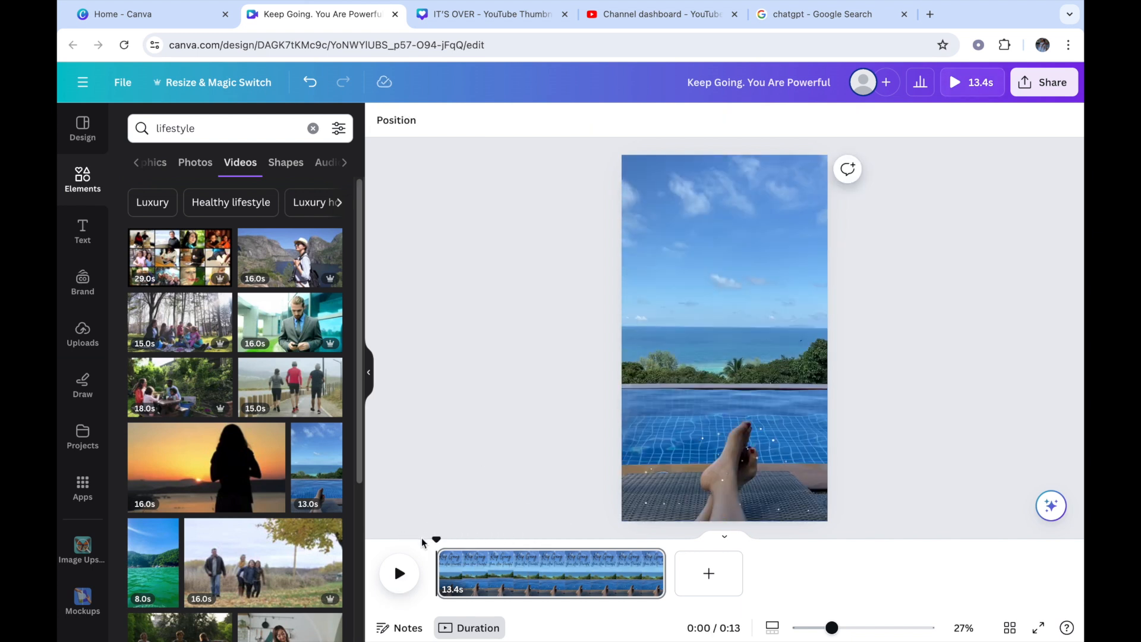
pyautogui.click(399, 572)
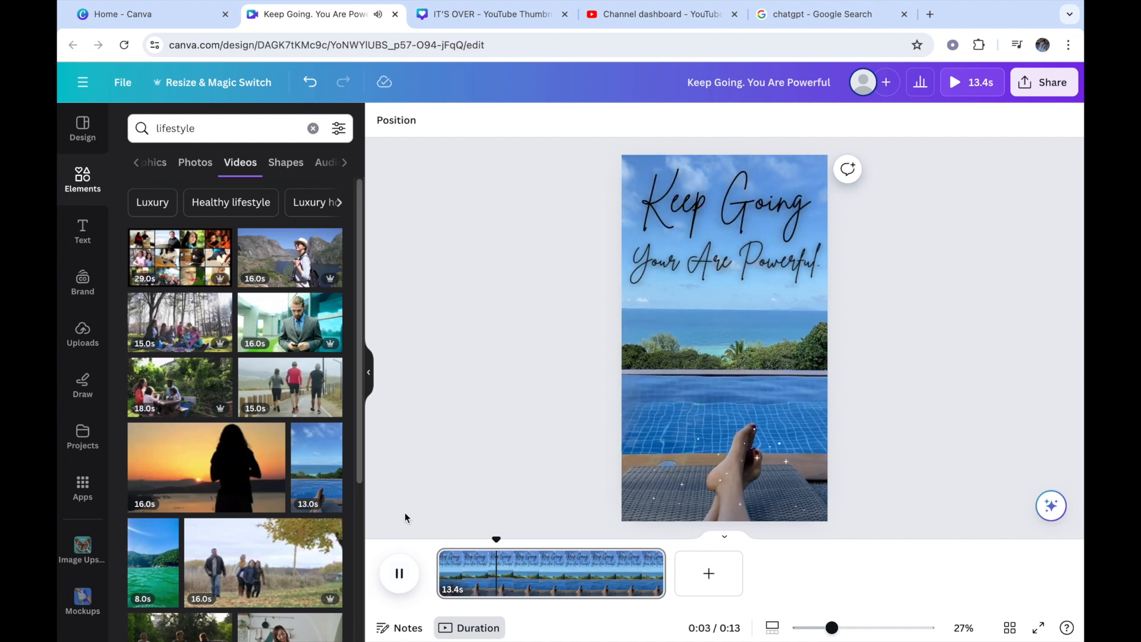
pyautogui.press('space')
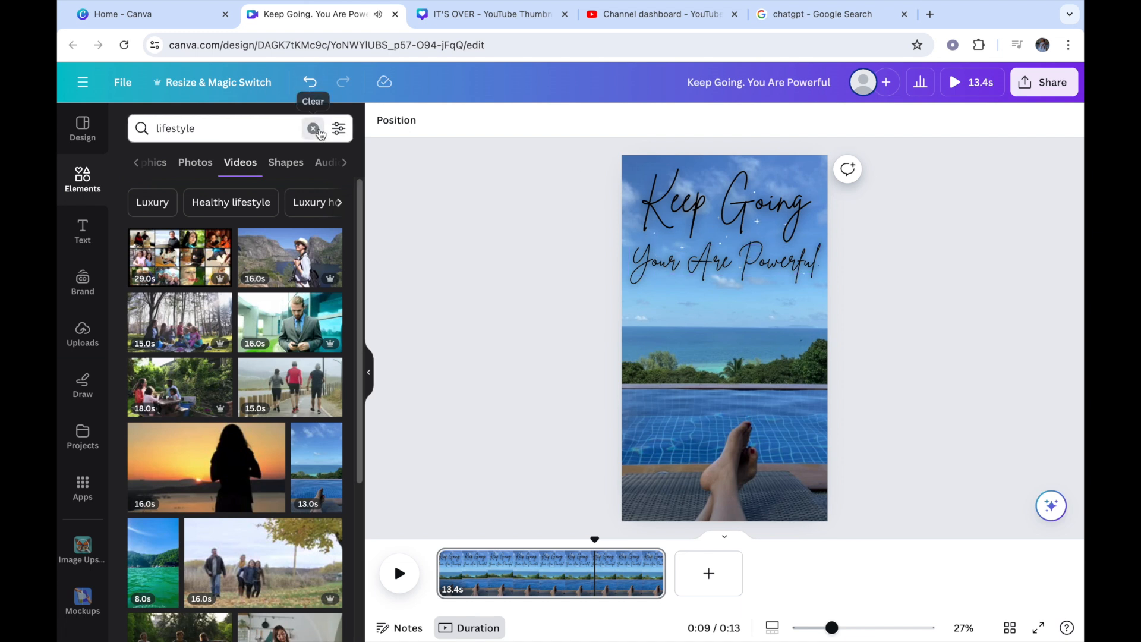
# Step: Search the elements library for "healthy food" and show only the video results
pyautogui.click(312, 128)
pyautogui.write('h')
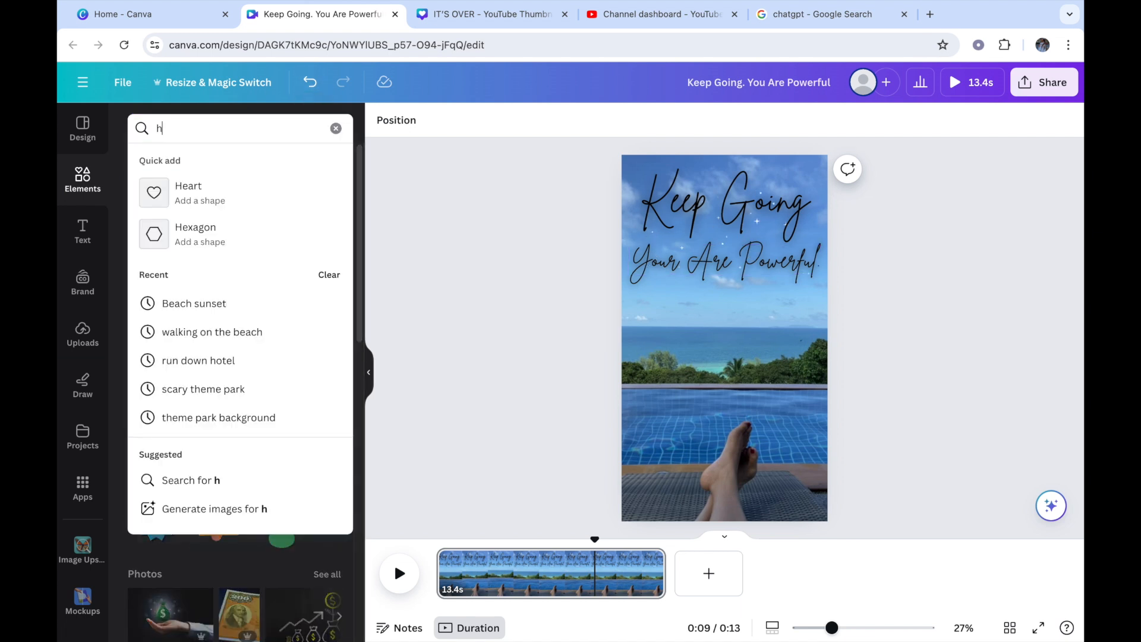
pyautogui.write('ealthy food')
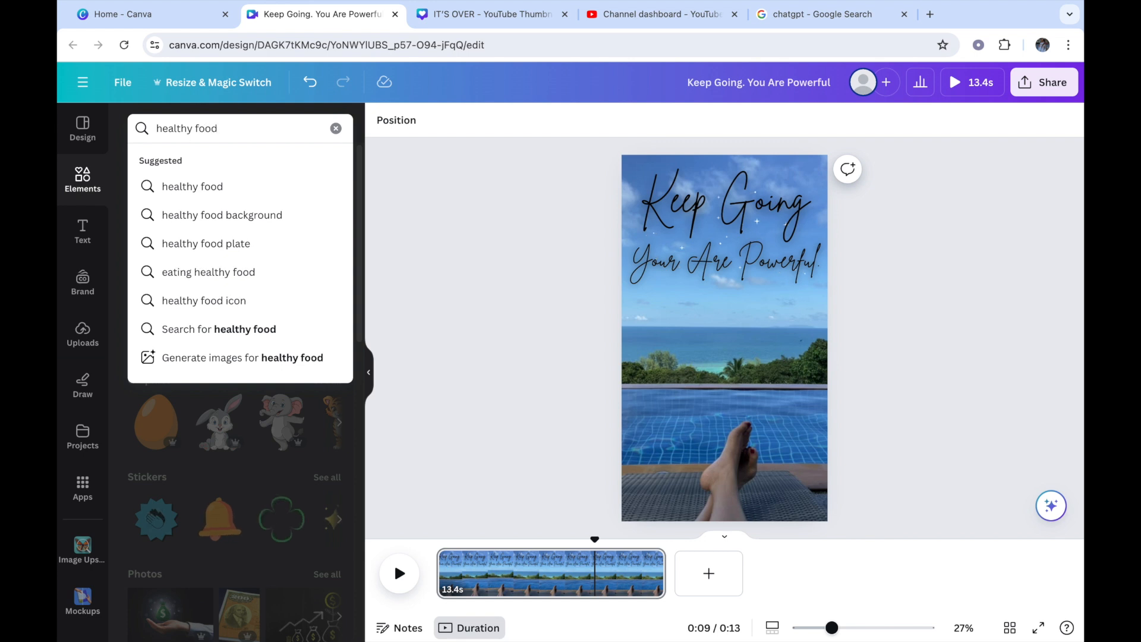
pyautogui.press('Return')
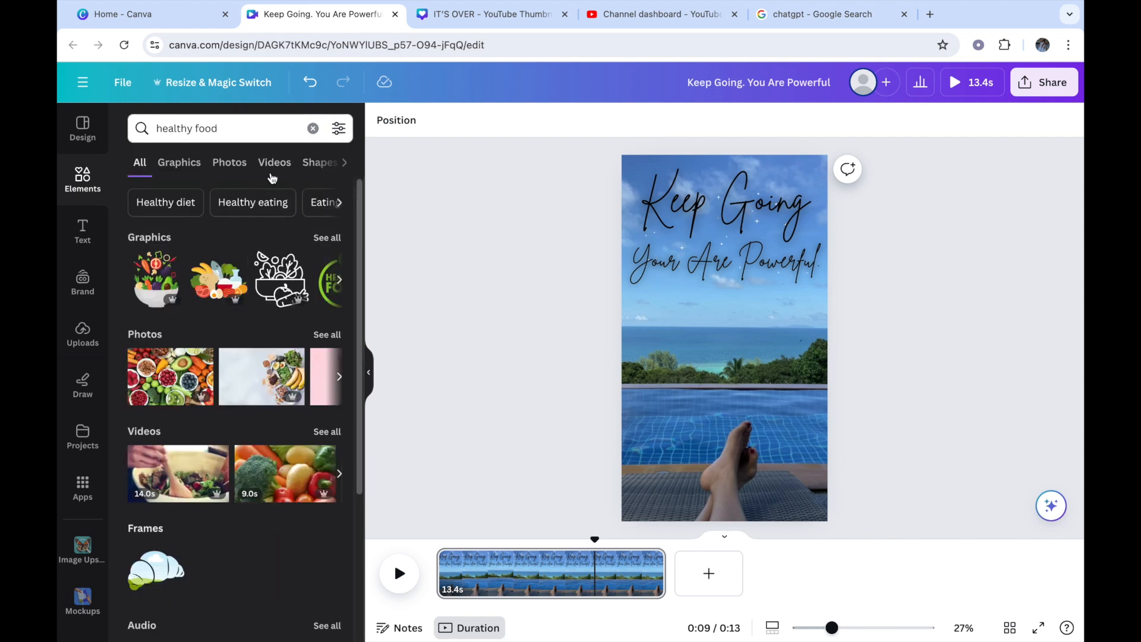
pyautogui.click(275, 164)
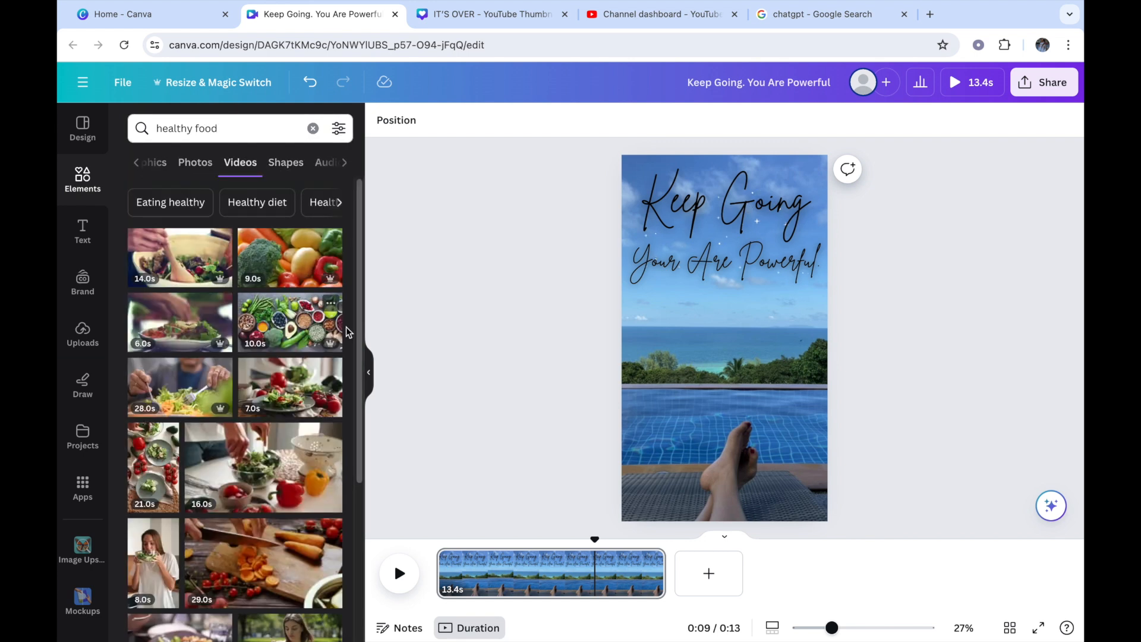
# Step: Look through the healthy food clips and replace the page background with the vertical 21-second video of salad plates and tomatoes
pyautogui.moveTo(358, 300); pyautogui.dragTo(407, 641)
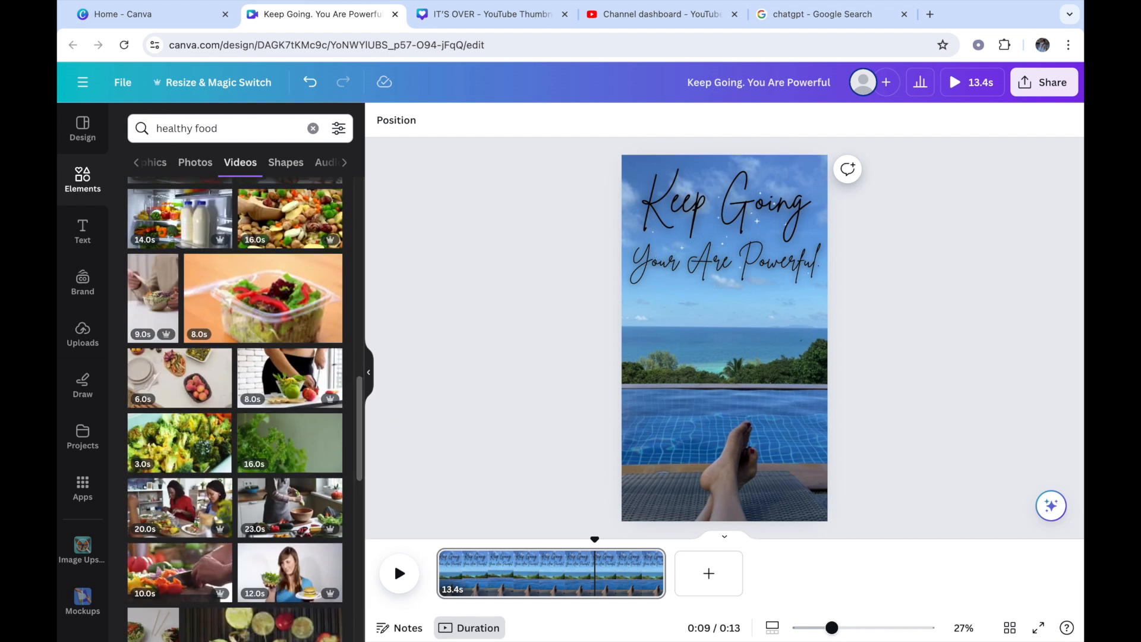
pyautogui.moveTo(359, 415); pyautogui.dragTo(356, 562)
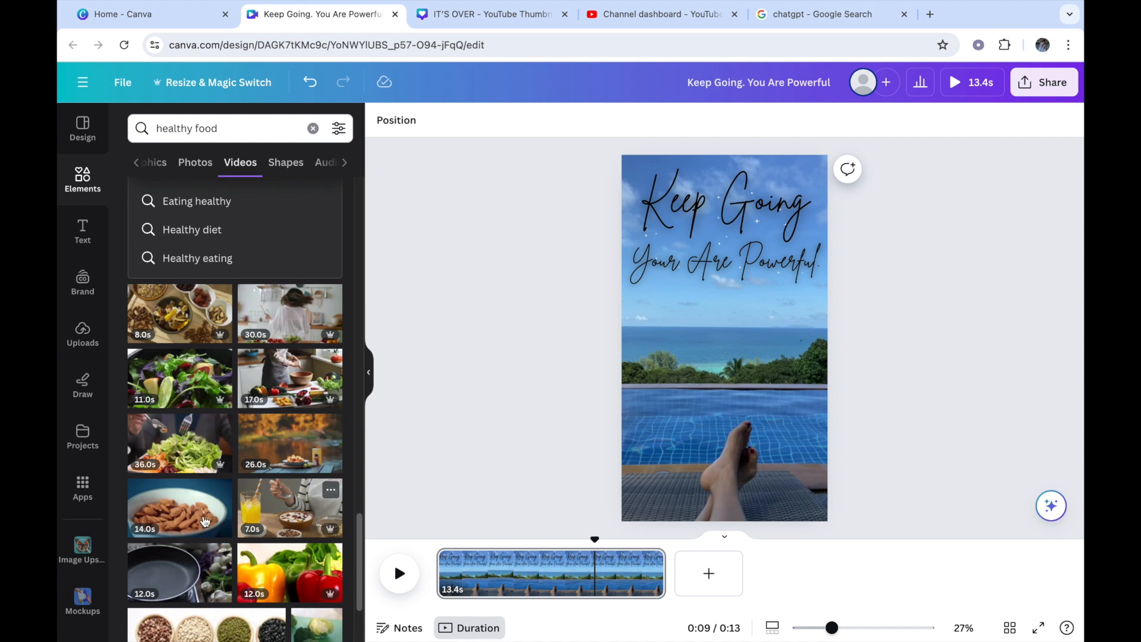
pyautogui.moveTo(359, 522); pyautogui.dragTo(353, 170)
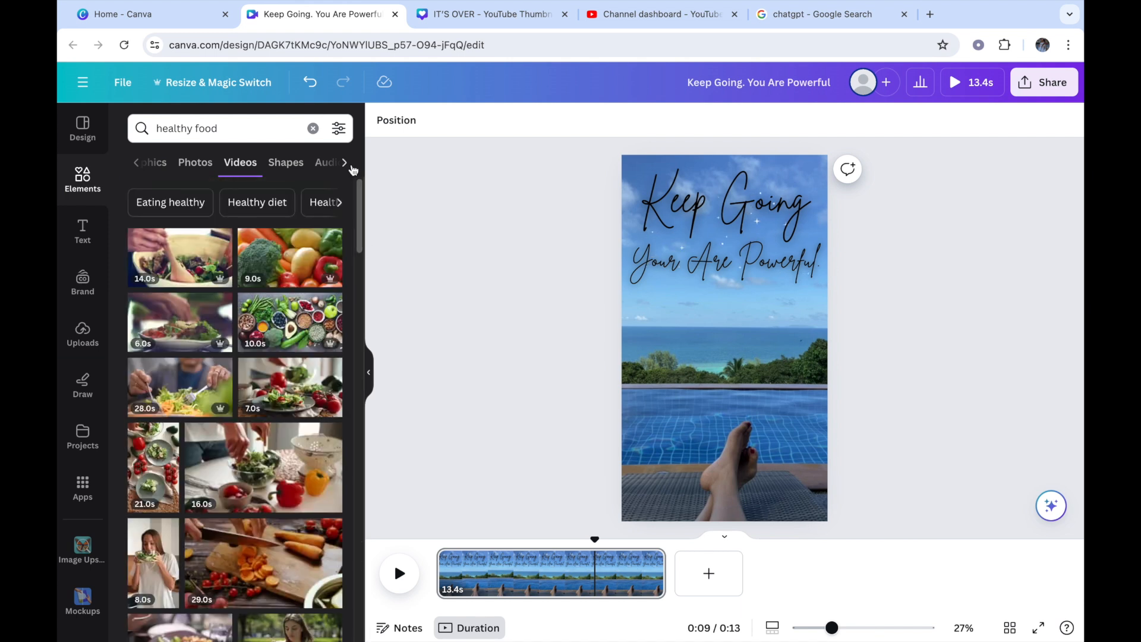
pyautogui.click(153, 467)
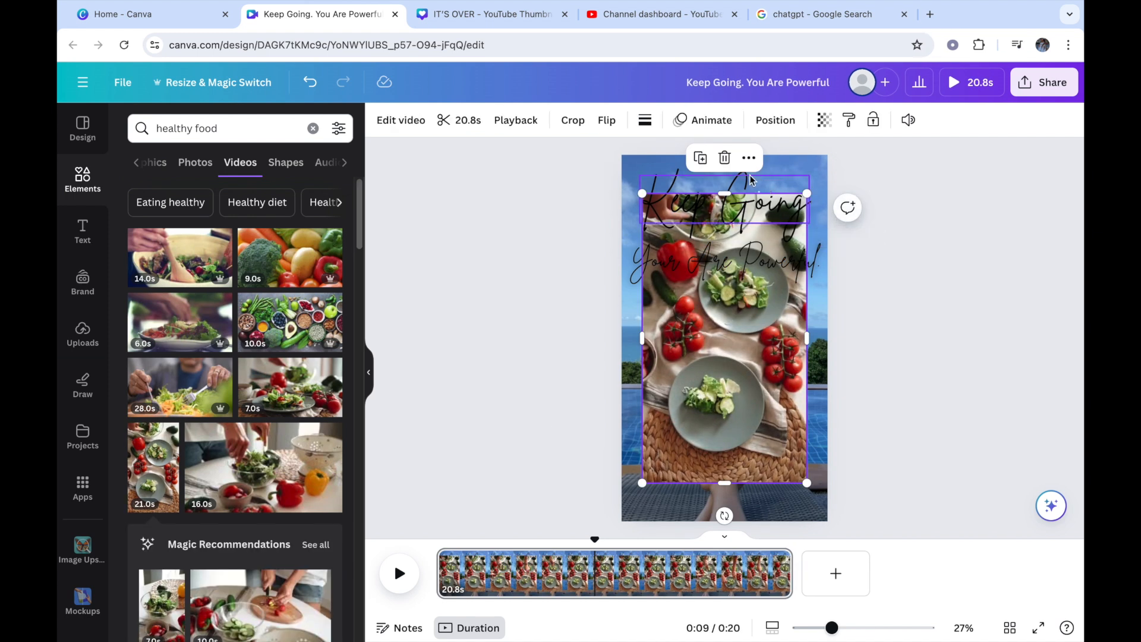
pyautogui.click(749, 157)
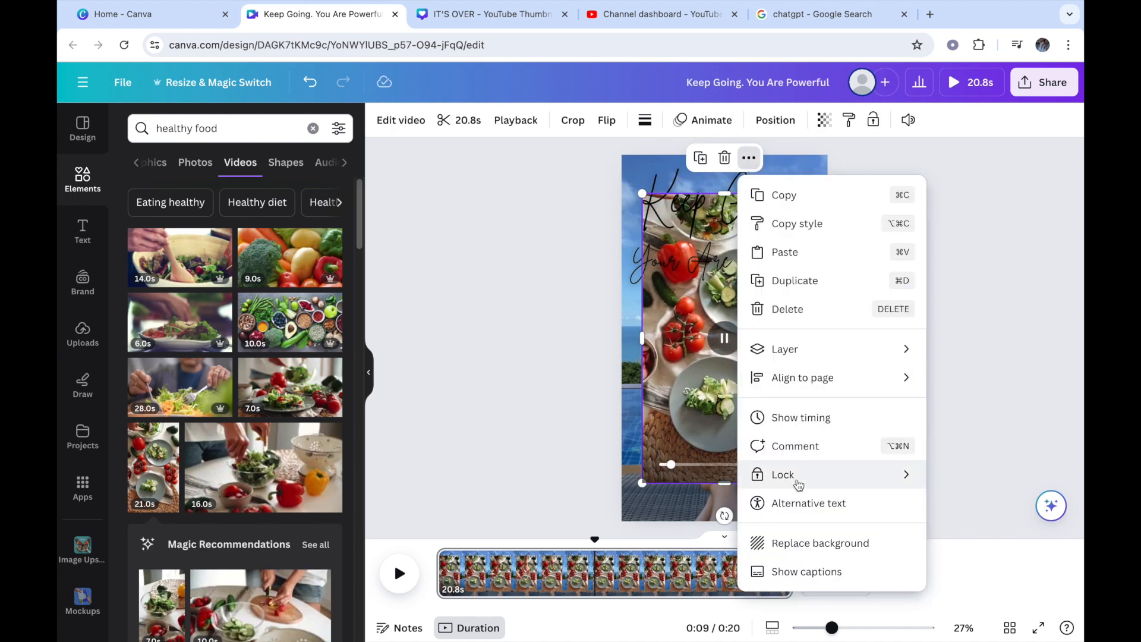
pyautogui.click(789, 541)
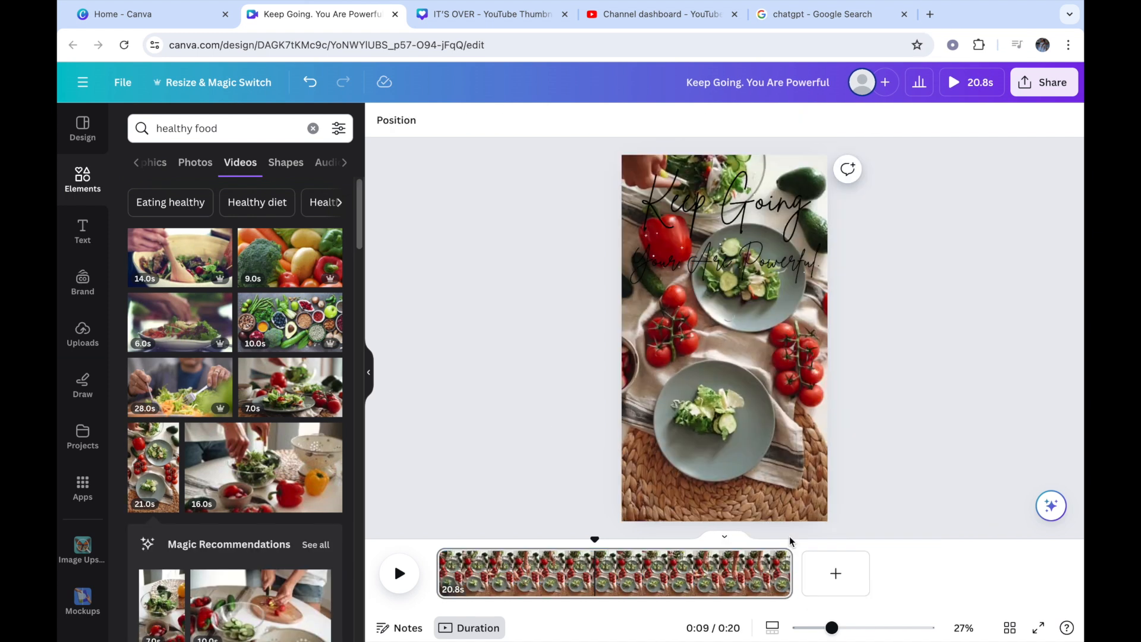
# Step: Move the "Your Are Powerful." text to the bottom of the page and set the "Keep Going" text in Yeseva One
pyautogui.click(732, 256)
pyautogui.moveTo(732, 257); pyautogui.dragTo(735, 487)
pyautogui.click(743, 181)
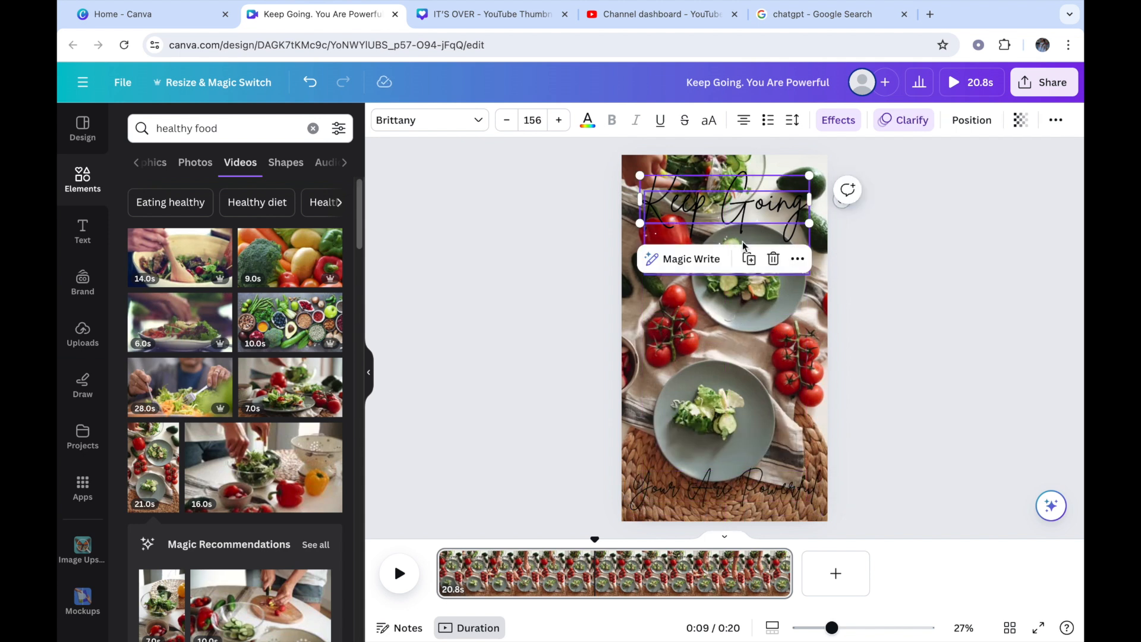
pyautogui.click(481, 117)
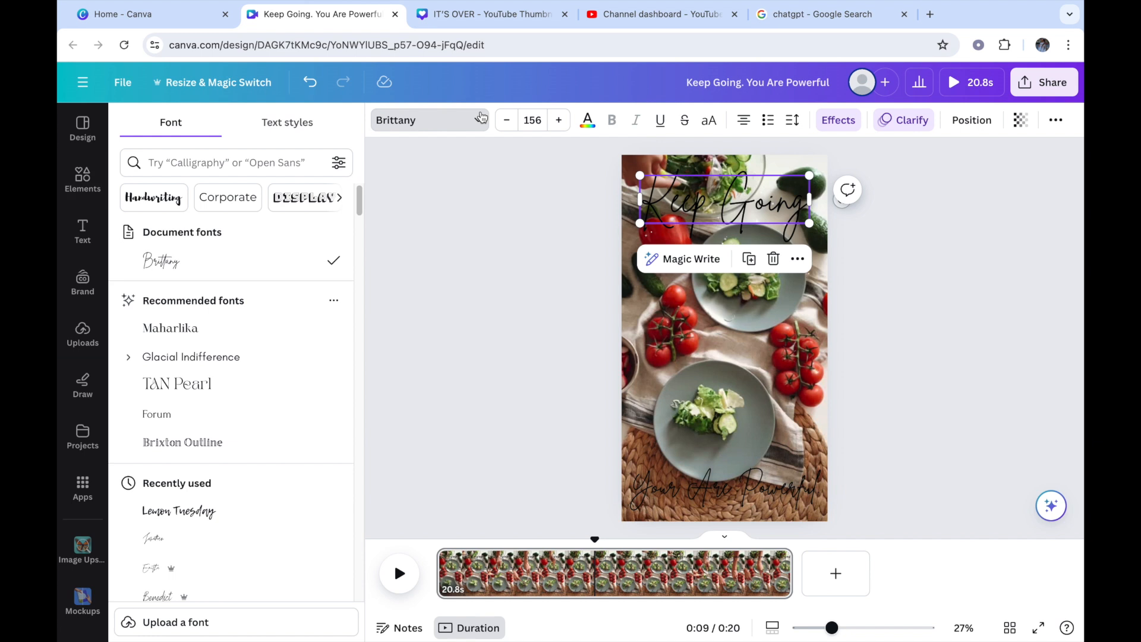
pyautogui.moveTo(360, 202); pyautogui.dragTo(359, 346)
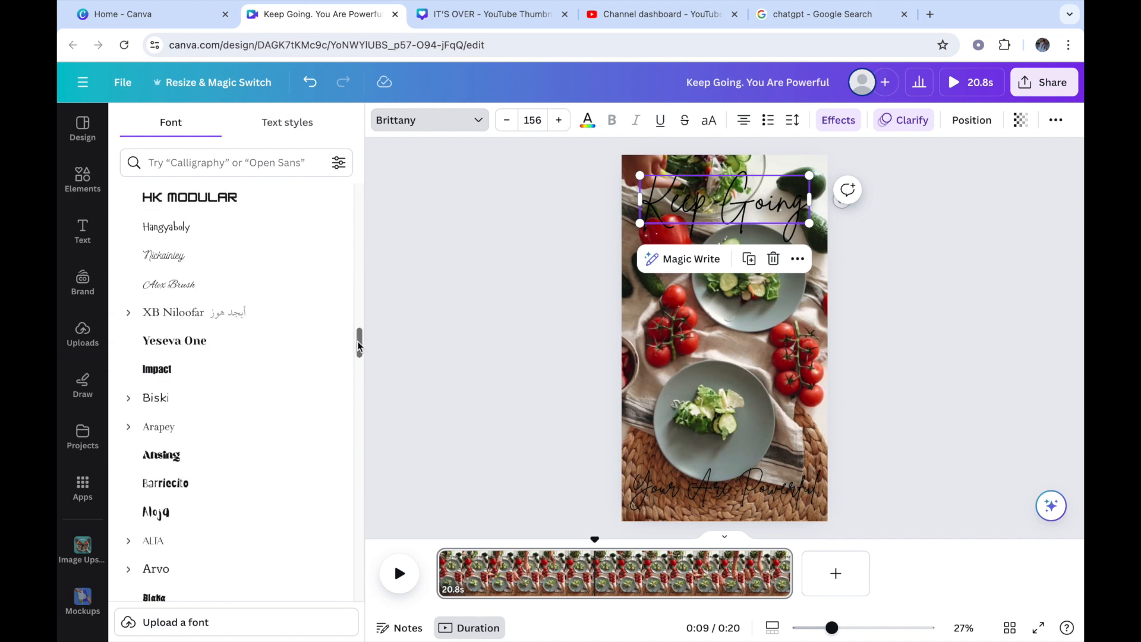
pyautogui.click(319, 351)
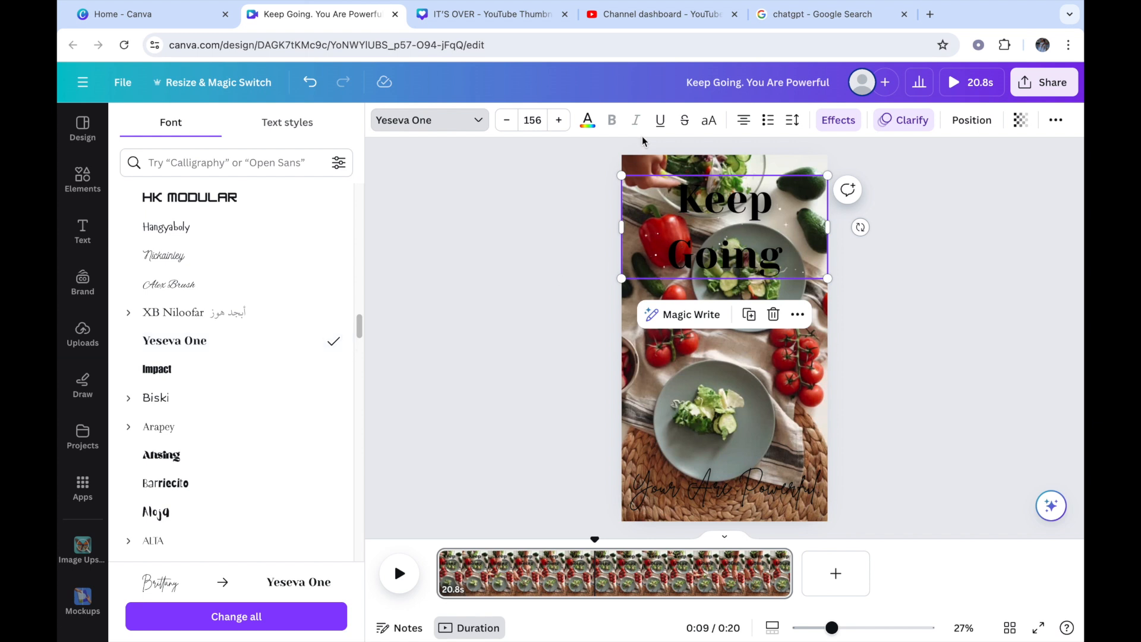
# Step: Colour both the "Keep Going" and "Your Are Powerful." text lines white
pyautogui.click(587, 120)
pyautogui.click(329, 401)
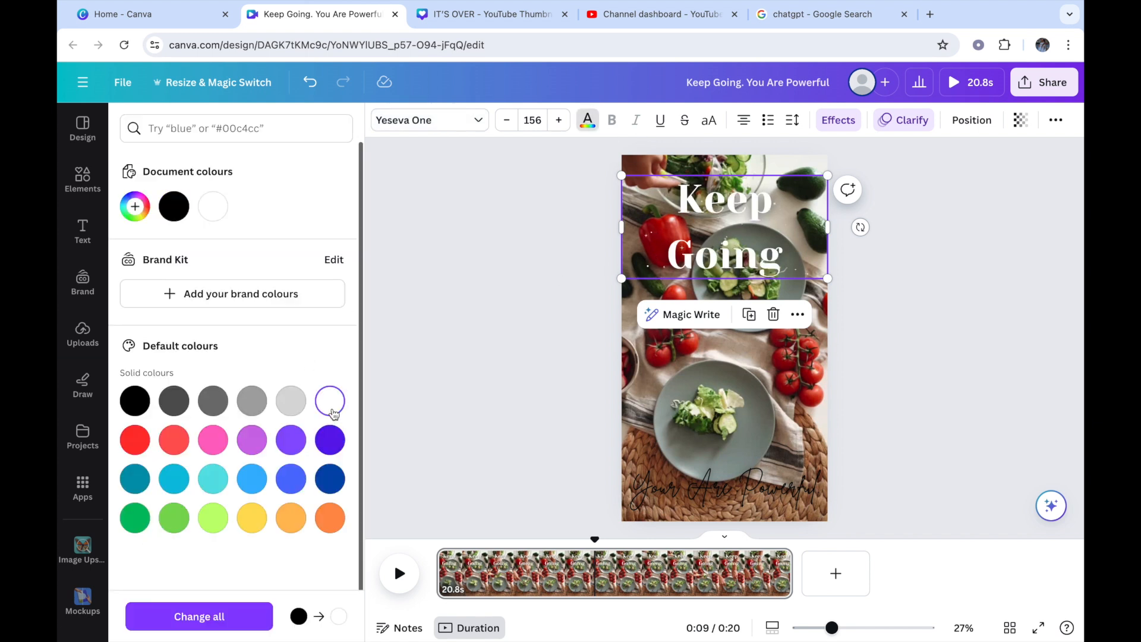
pyautogui.click(712, 480)
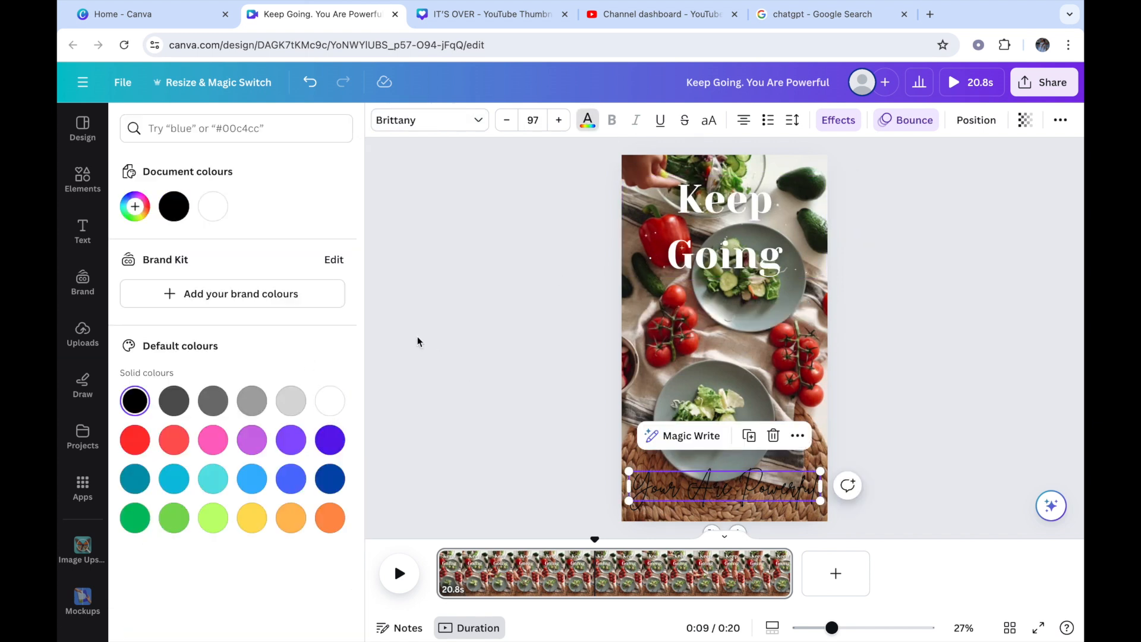
pyautogui.click(213, 206)
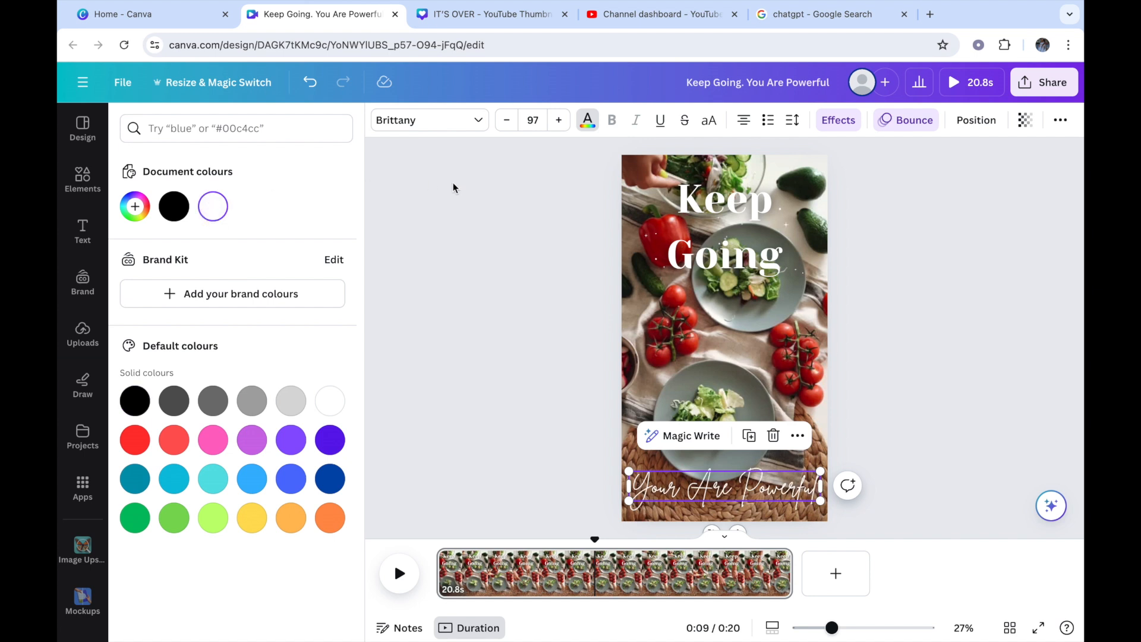
# Step: Replace the wording of the "Keep Going" text with "Health is"
pyautogui.click(768, 204)
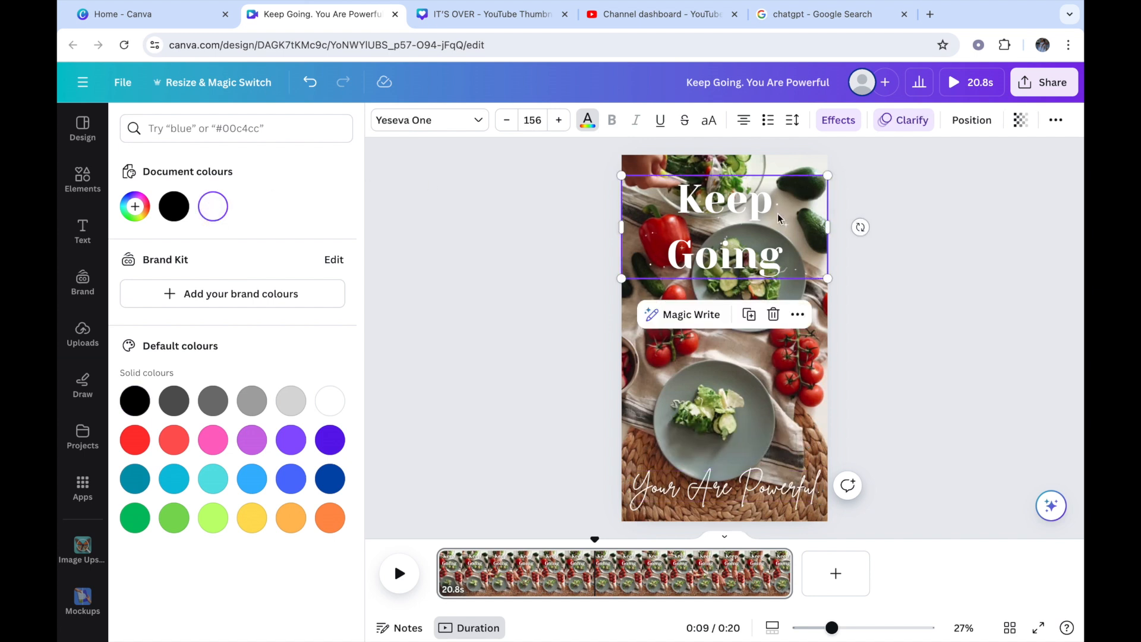
pyautogui.click(797, 265)
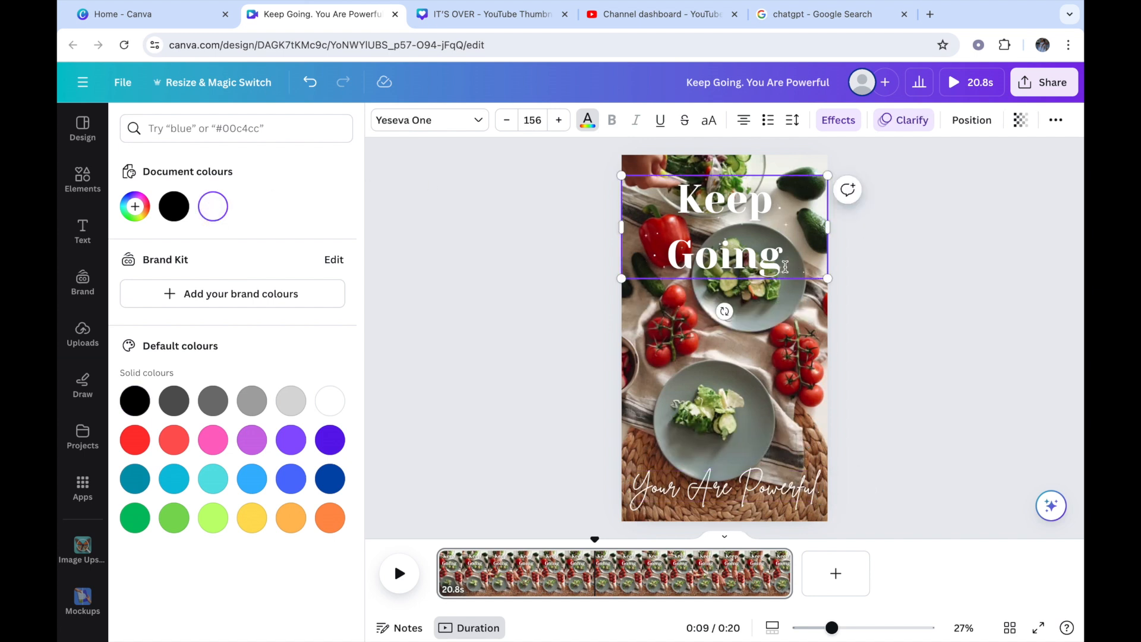
pyautogui.press('BackSpace')
pyautogui.press('BackSpace')
pyautogui.press('BackSpace')
pyautogui.press('BackSpace')
pyautogui.press('BackSpace')
pyautogui.press('BackSpace')
pyautogui.press('BackSpace')
pyautogui.press('BackSpace')
pyautogui.press('BackSpace')
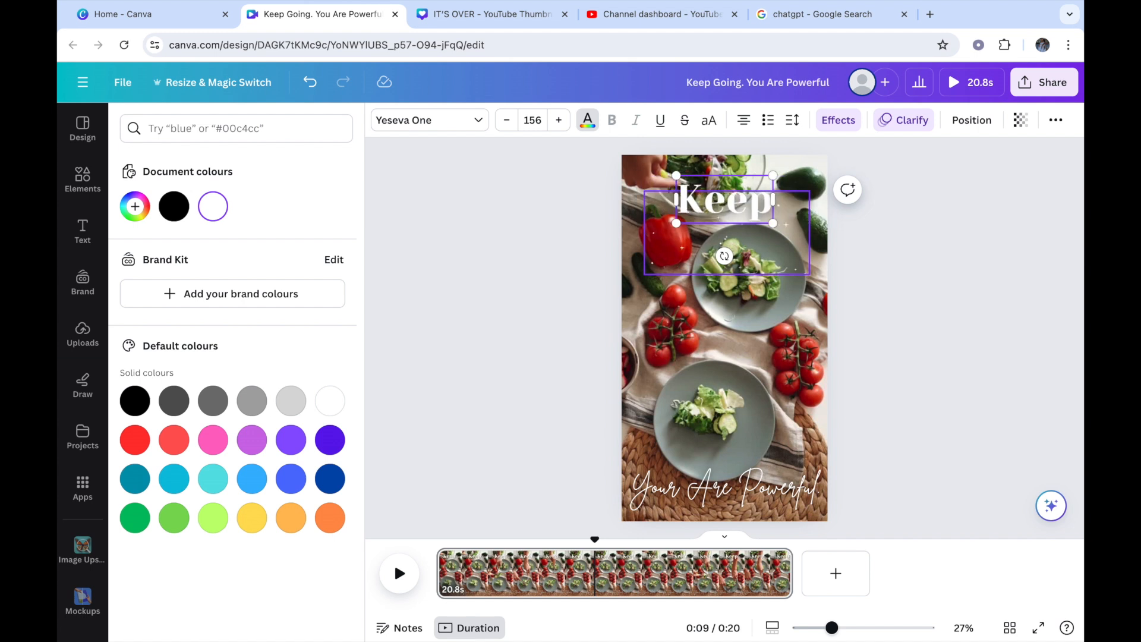
pyautogui.press('BackSpace')
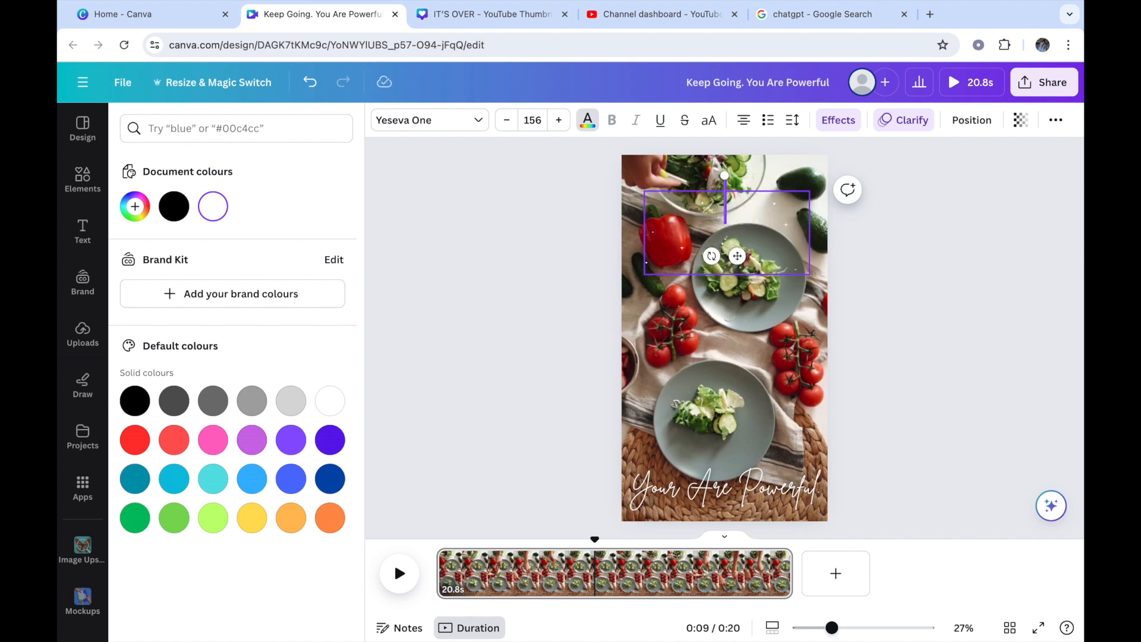
pyautogui.write('h')
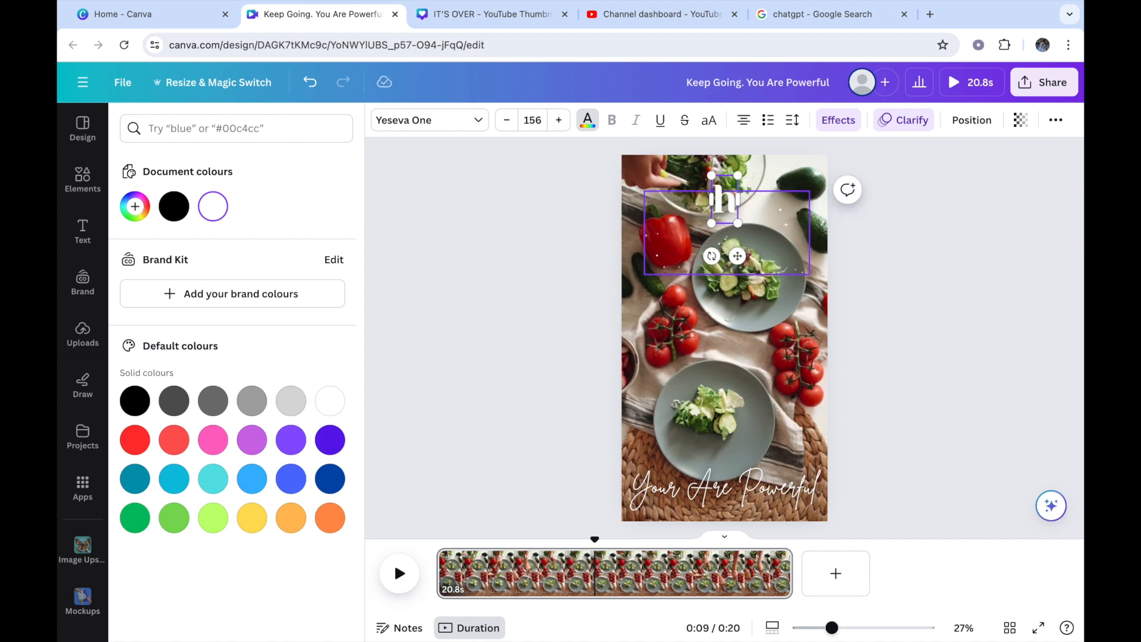
pyautogui.press('BackSpace')
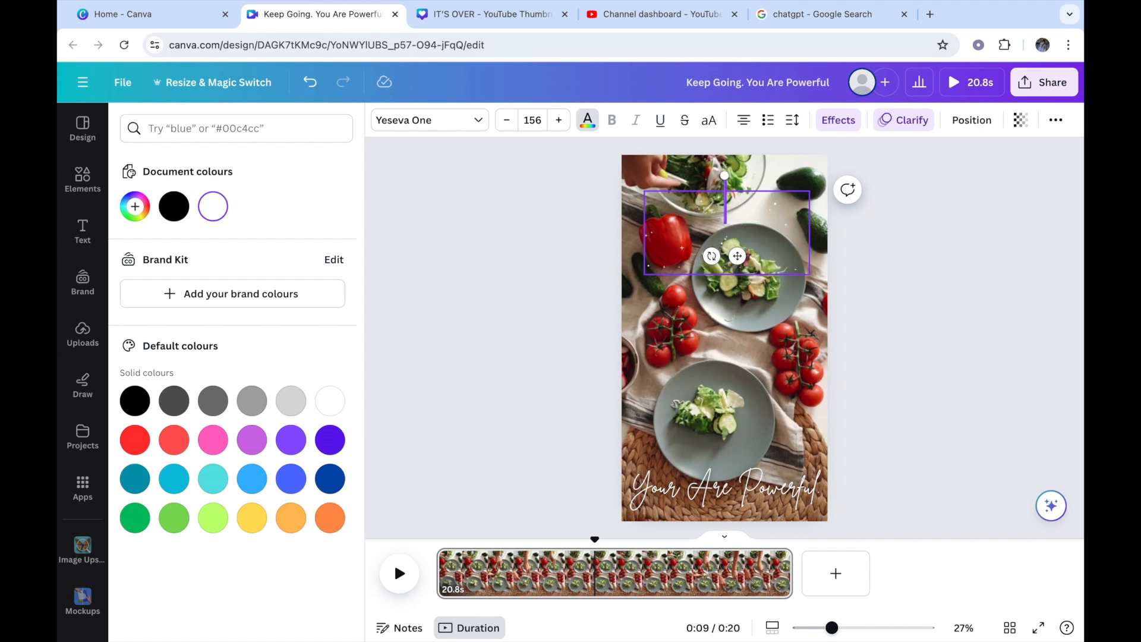
pyautogui.write('He')
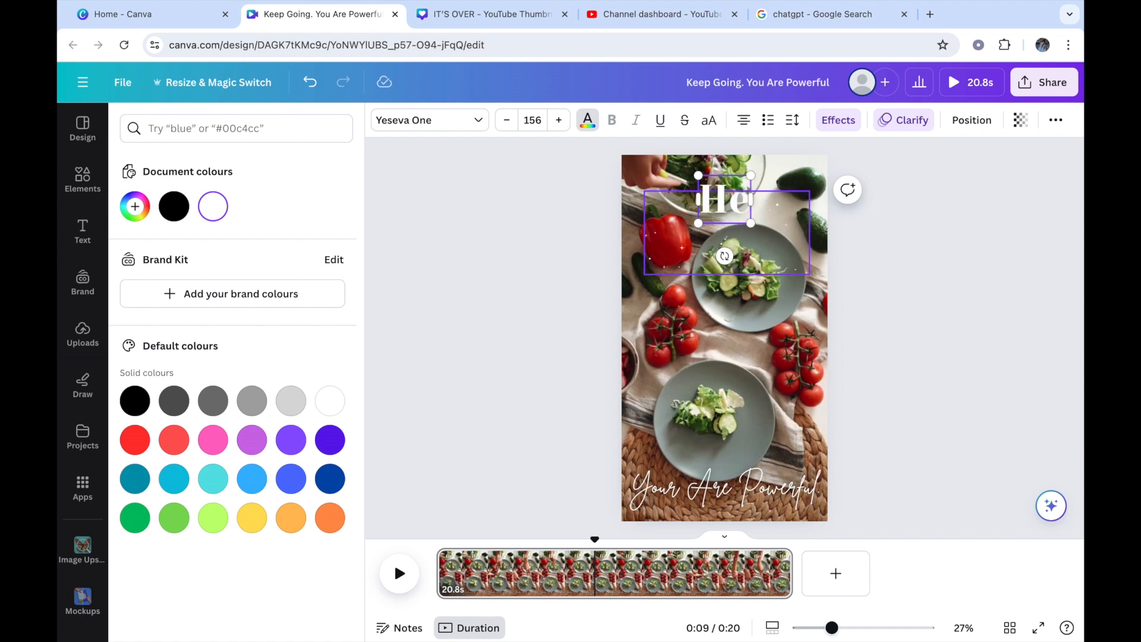
pyautogui.write('alth is')
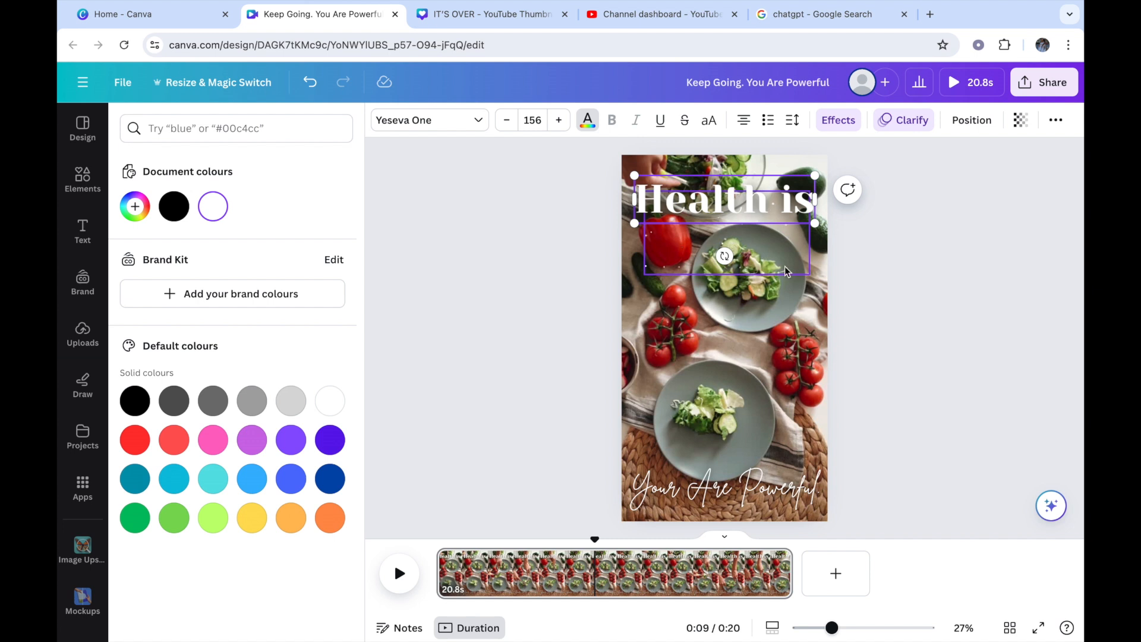
# Step: Delete the "Your Are Powerful." text and move the "Health is" text slightly lower on the page
pyautogui.click(769, 489)
pyautogui.press('Delete')
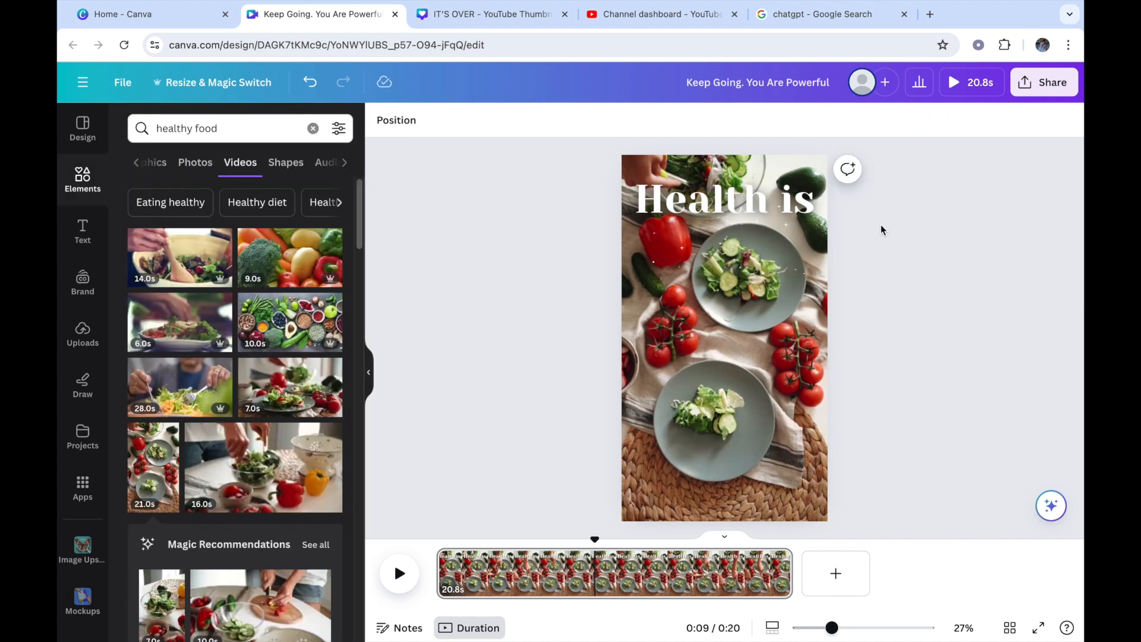
pyautogui.click(797, 209)
pyautogui.moveTo(797, 209); pyautogui.dragTo(799, 220)
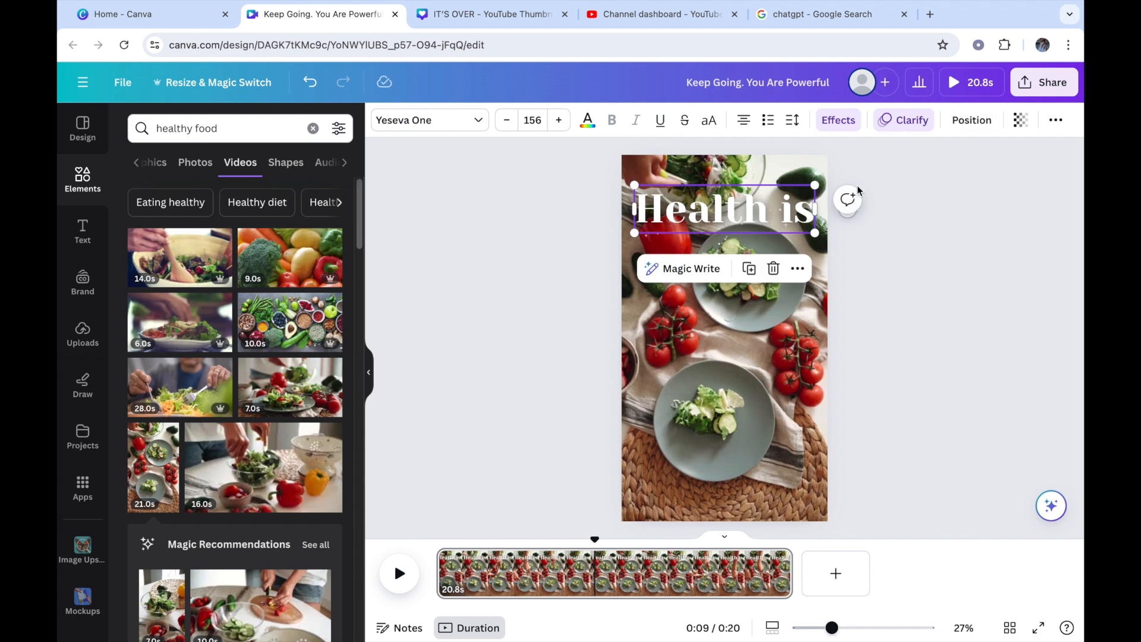
# Step: Change the "Health is" text effect to Outline with a black outline colour
pyautogui.click(846, 126)
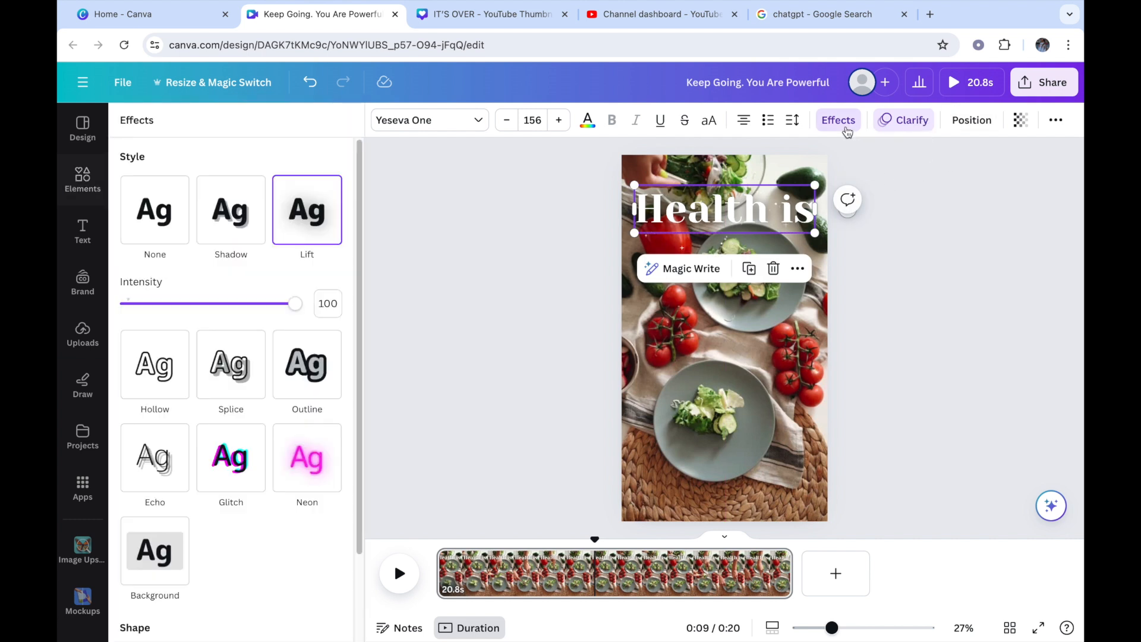
pyautogui.click(310, 357)
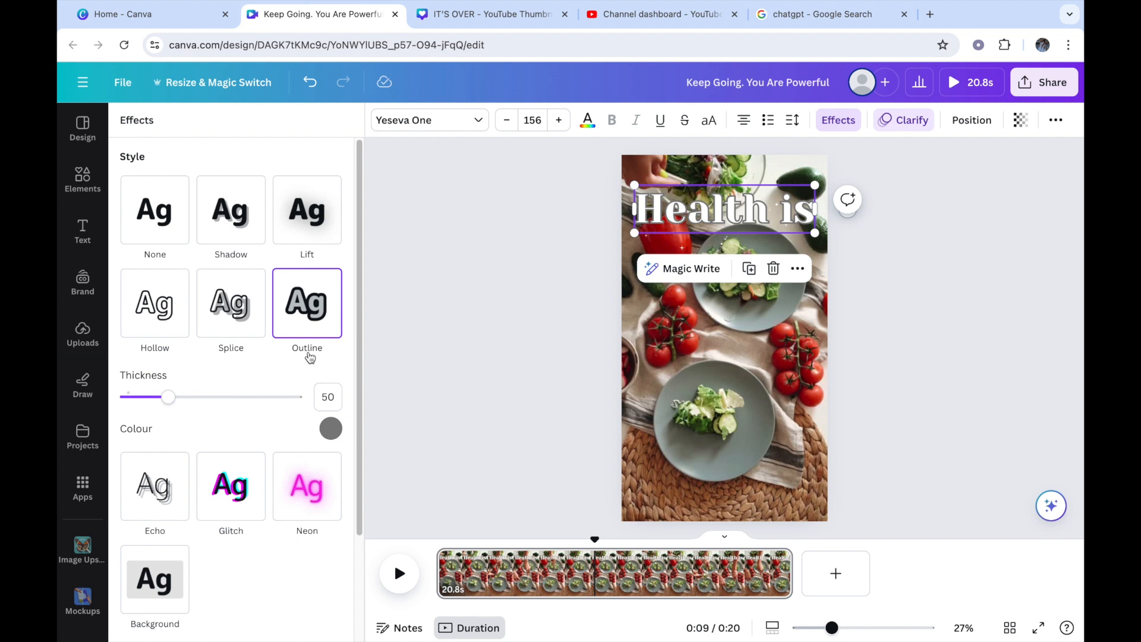
pyautogui.click(329, 430)
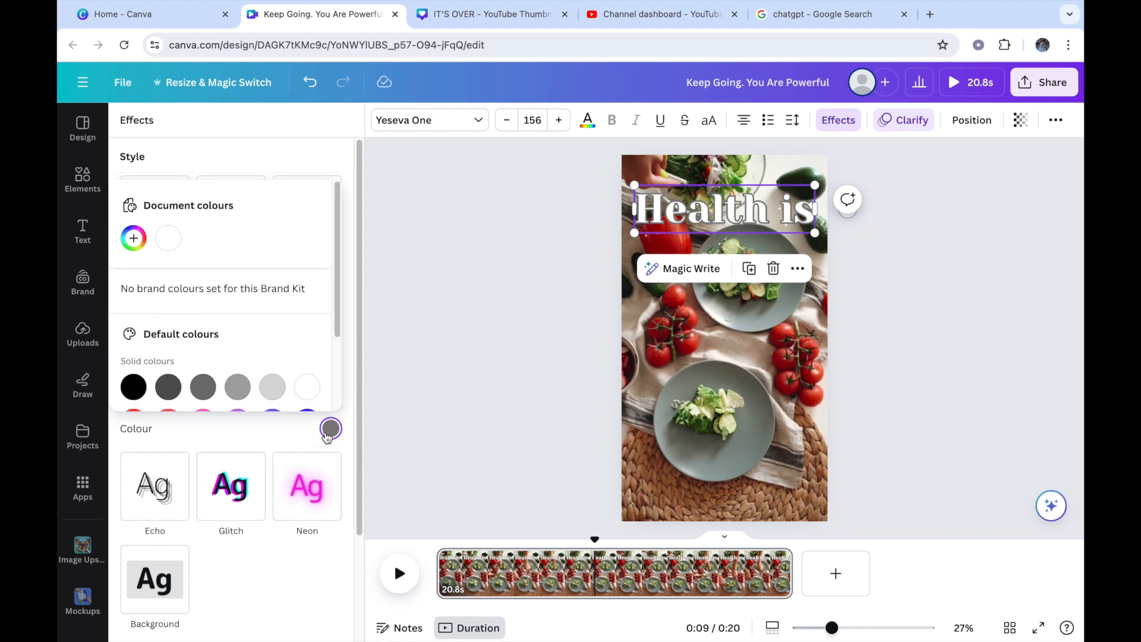
pyautogui.click(133, 387)
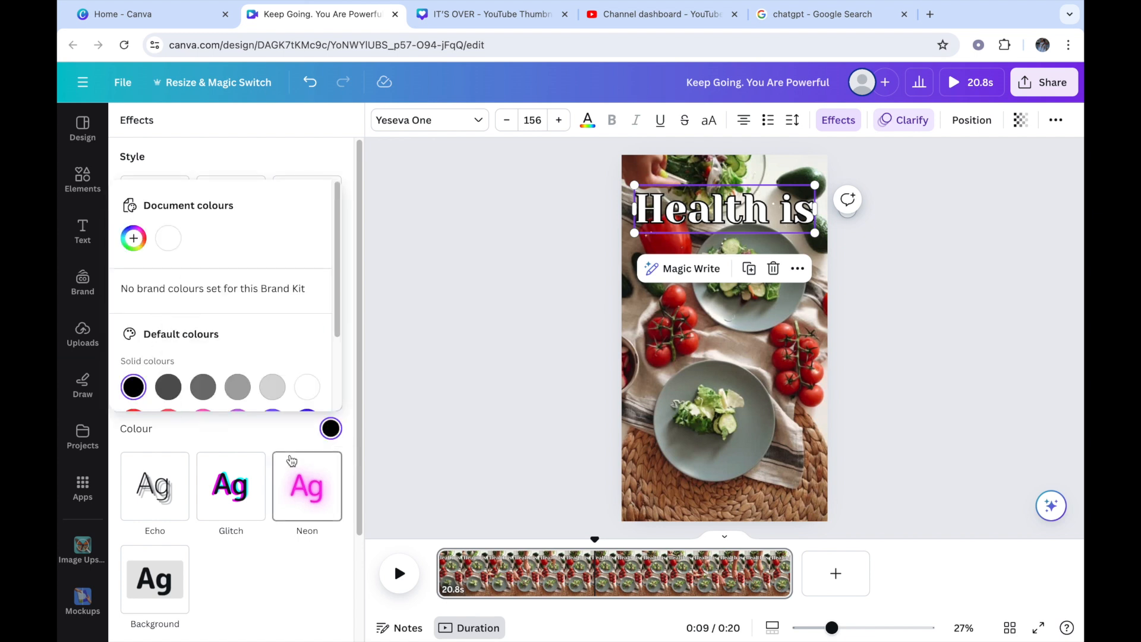
pyautogui.click(722, 450)
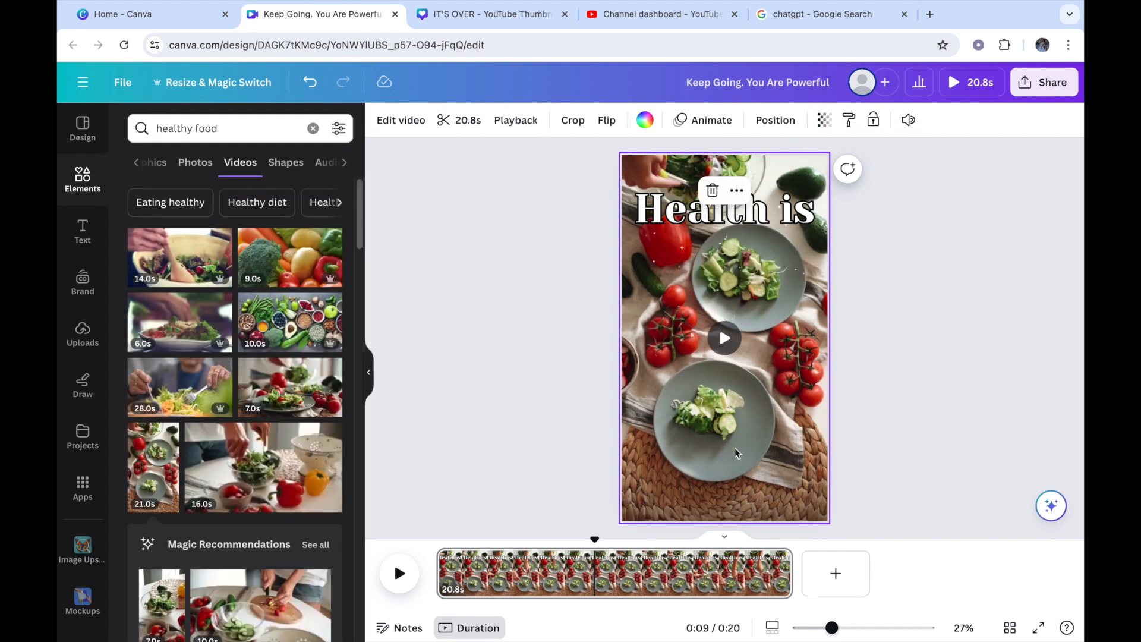
# Step: Add a heading to the page with the text "Wealth!"
pyautogui.click(86, 235)
pyautogui.click(199, 287)
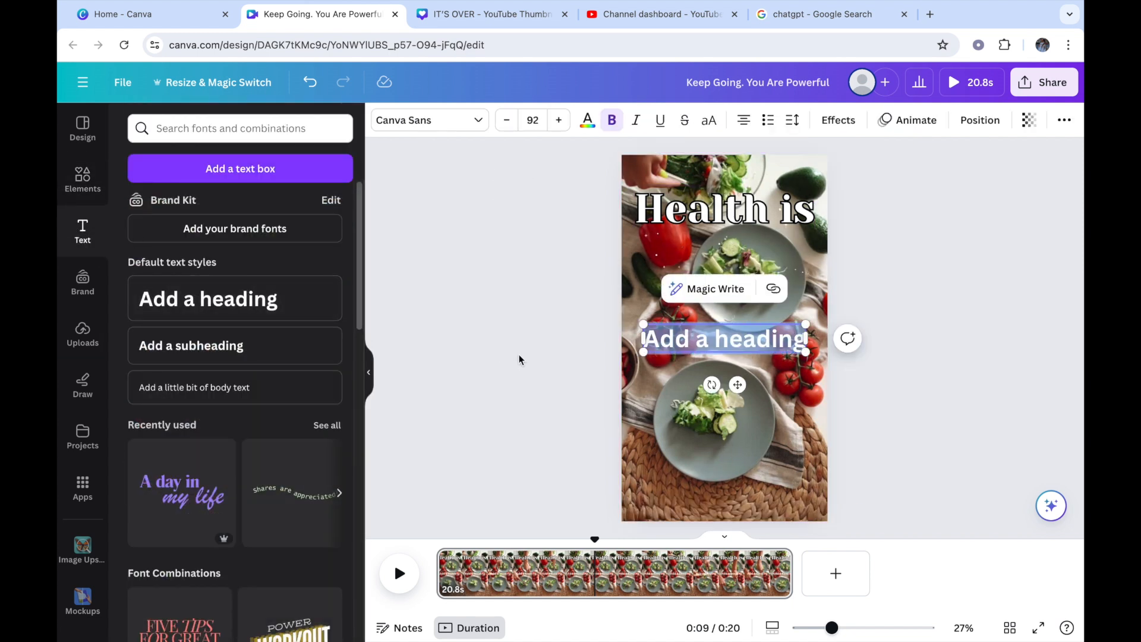
pyautogui.press('Return')
pyautogui.press('BackSpace')
pyautogui.write('Wealth')
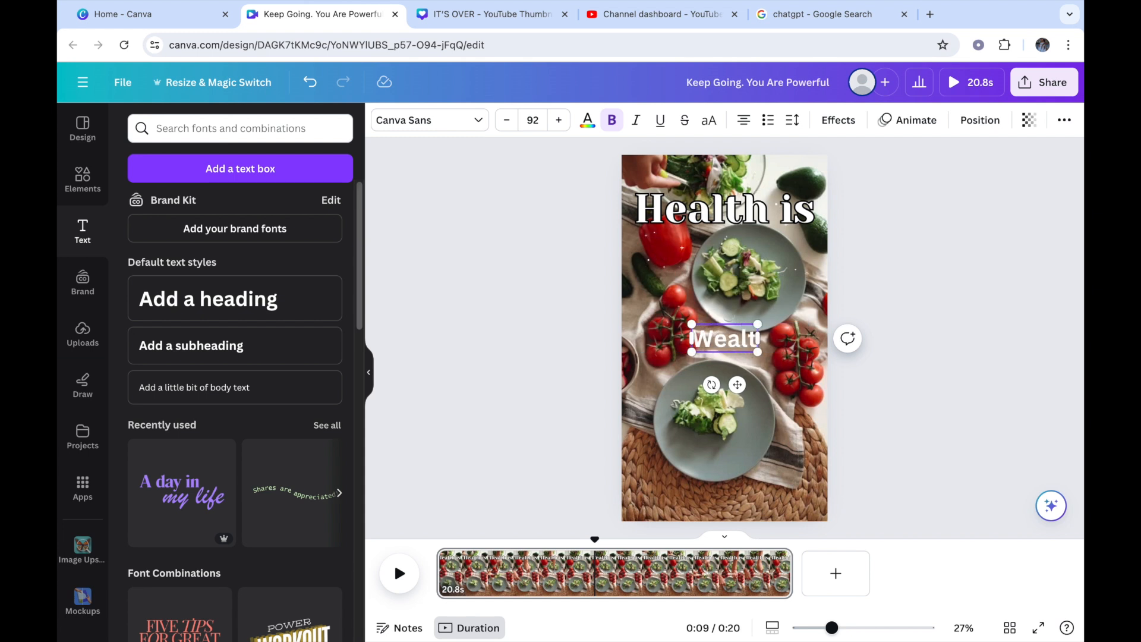
pyautogui.write('!')
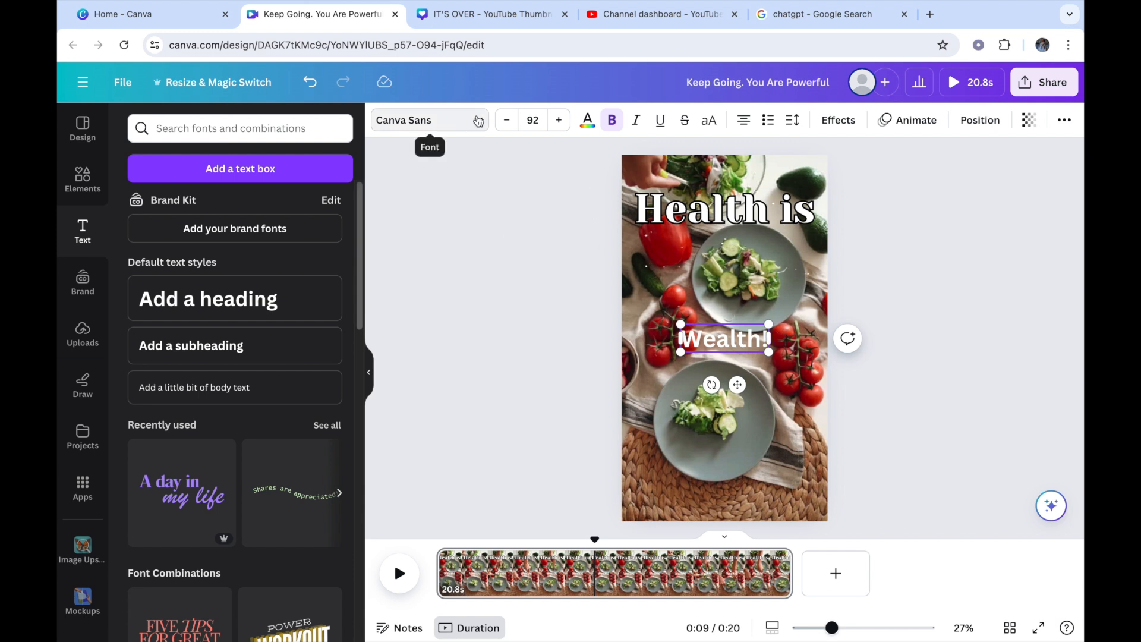
# Step: Set the font of the "Wealth!" heading to Lemon Tuesday
pyautogui.click(419, 120)
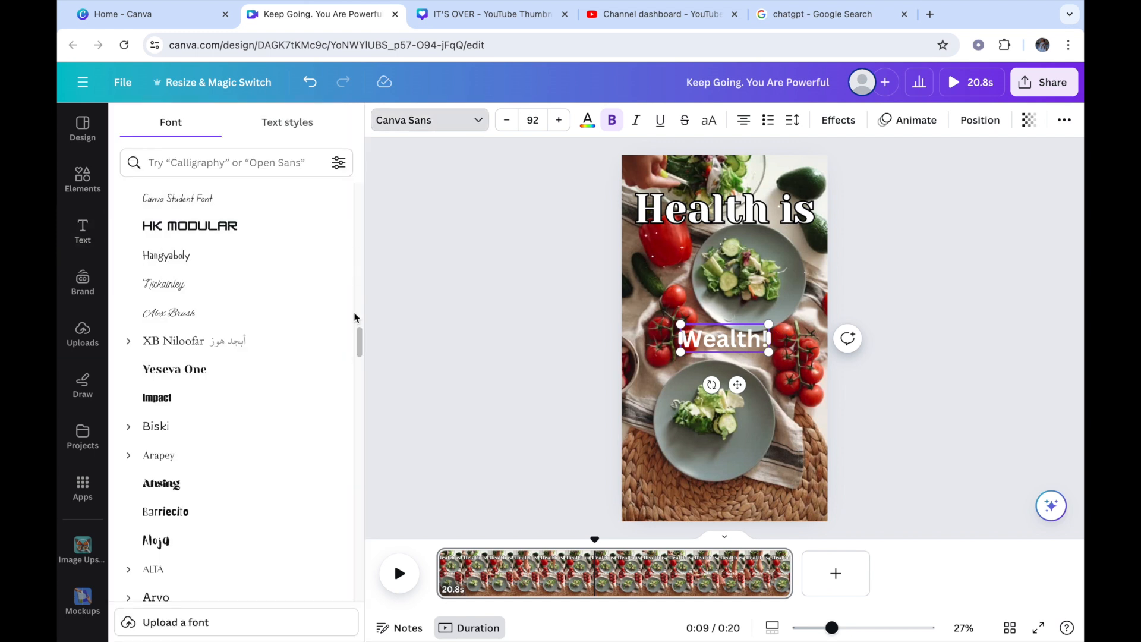
pyautogui.moveTo(359, 341); pyautogui.dragTo(379, 188)
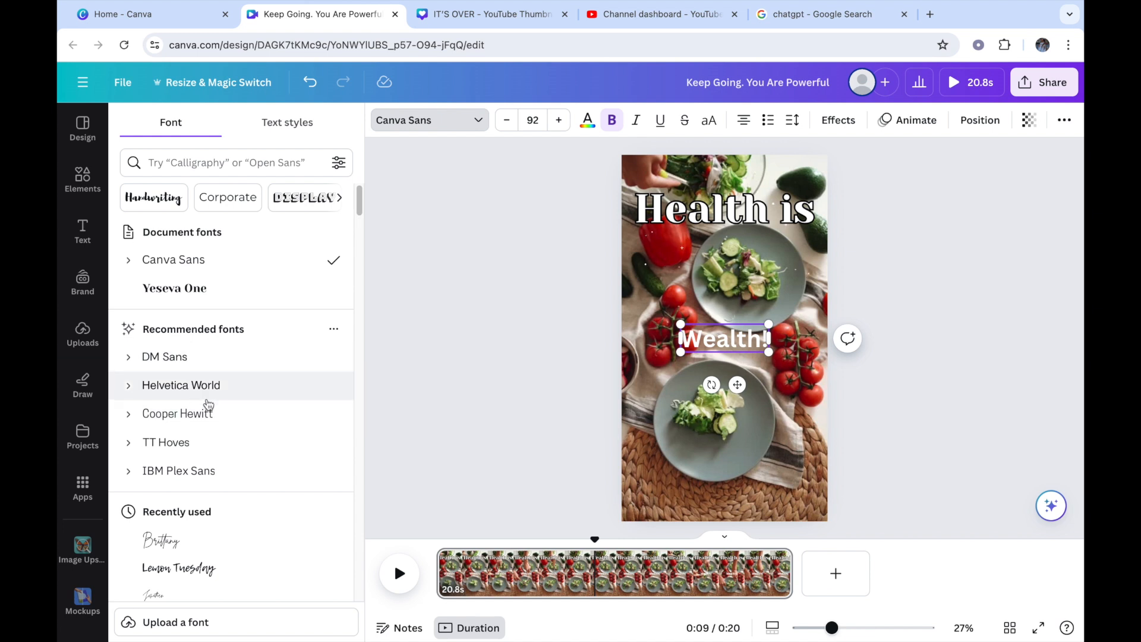
pyautogui.moveTo(358, 202); pyautogui.dragTo(359, 223)
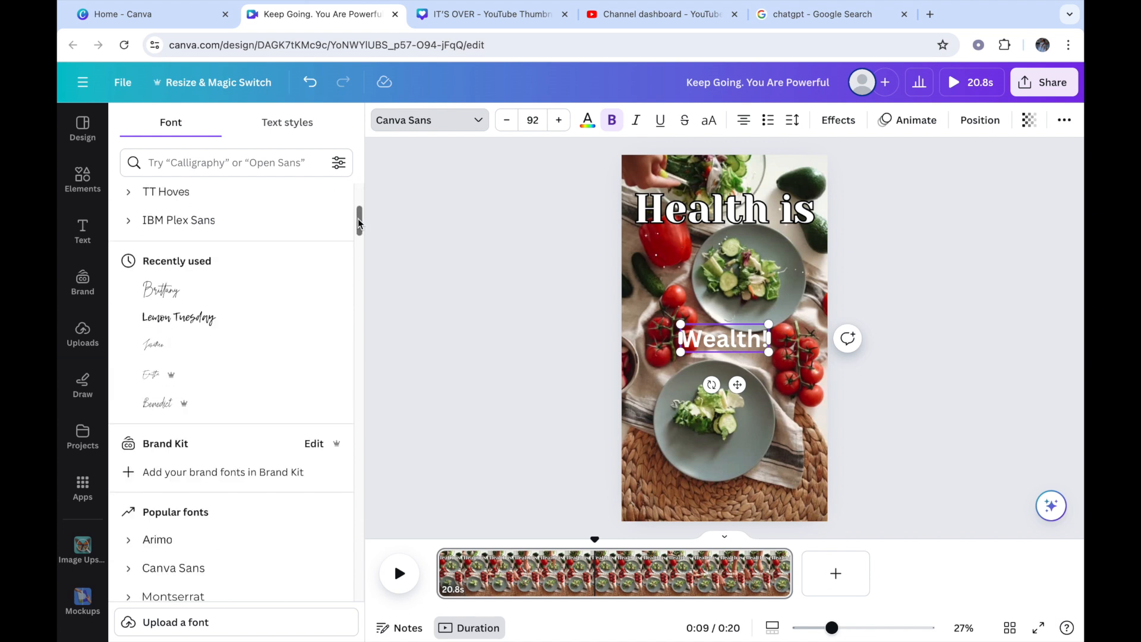
pyautogui.click(194, 405)
pyautogui.click(169, 289)
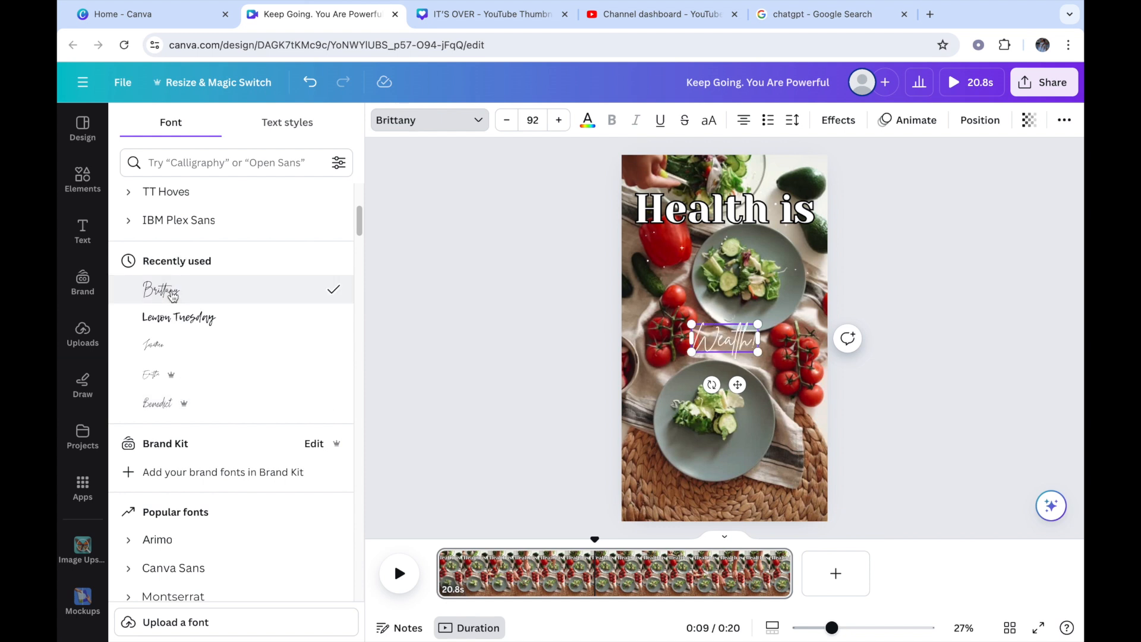
pyautogui.click(172, 318)
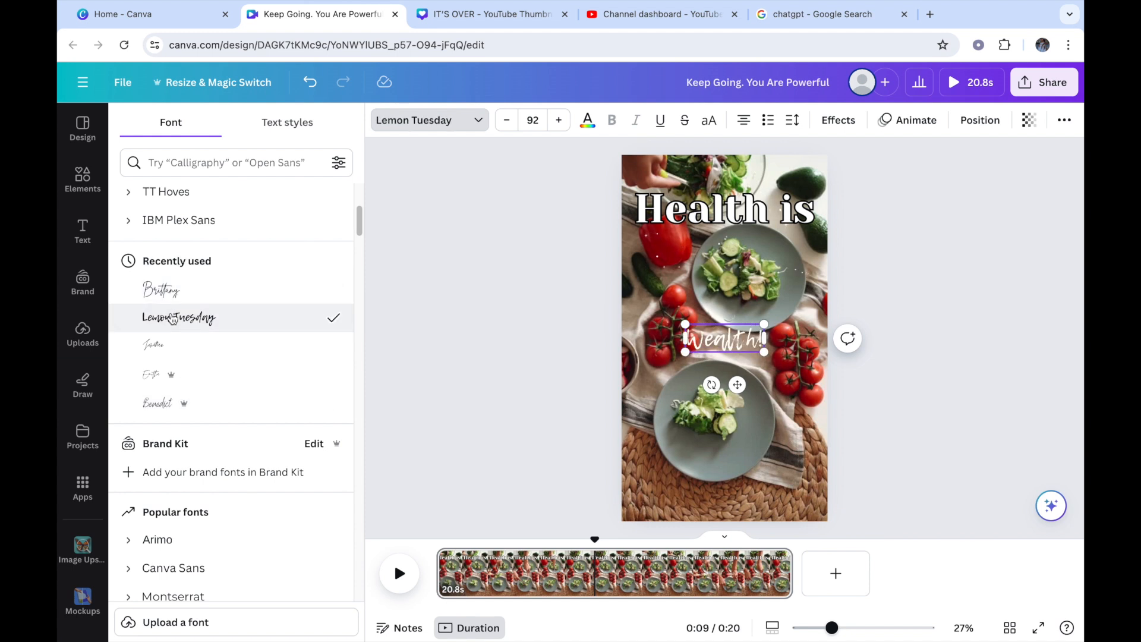
# Step: Increase the font size of the "Wealth!" text to 169
pyautogui.click(568, 122)
pyautogui.click(568, 123)
pyautogui.click(568, 123)
pyautogui.click(568, 122)
pyautogui.click(568, 122)
pyautogui.click(569, 122)
pyautogui.click(568, 123)
pyautogui.click(569, 122)
pyautogui.click(568, 123)
pyautogui.click(568, 123)
pyautogui.click(568, 123)
pyautogui.click(569, 123)
pyautogui.click(568, 122)
pyautogui.click(569, 122)
pyautogui.click(569, 123)
pyautogui.click(569, 123)
pyautogui.click(569, 123)
pyautogui.click(570, 122)
pyautogui.click(569, 123)
pyautogui.click(569, 122)
pyautogui.click(569, 123)
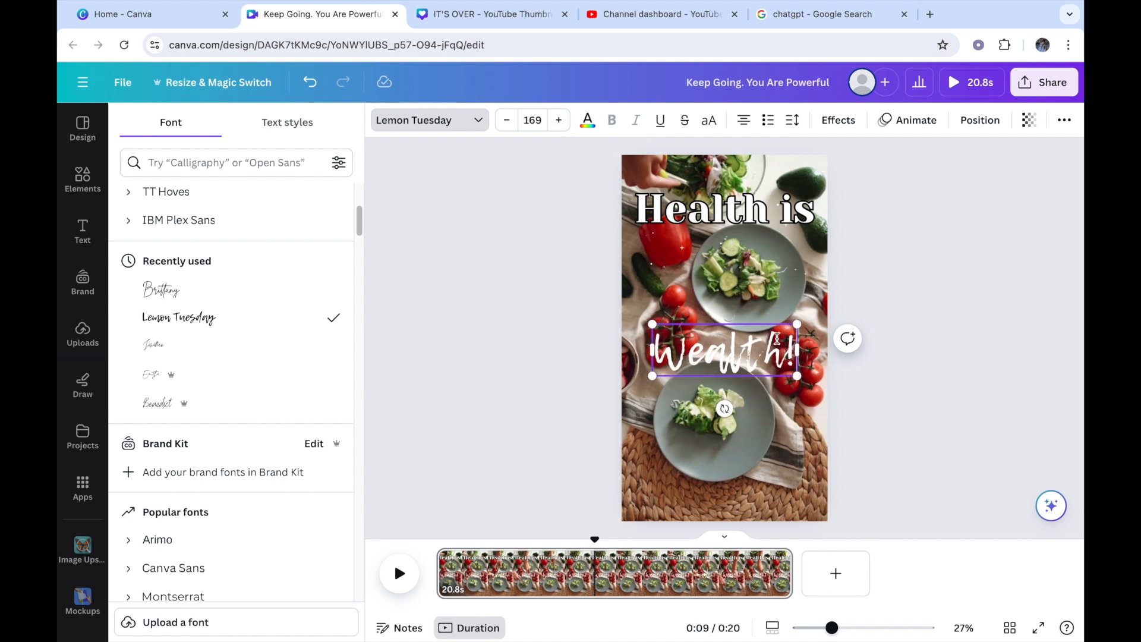
# Step: Move the "Wealth!" text straight down to the lower part of the page, over the woven placemat
pyautogui.click(764, 433)
pyautogui.click(746, 359)
pyautogui.moveTo(748, 360); pyautogui.dragTo(747, 485)
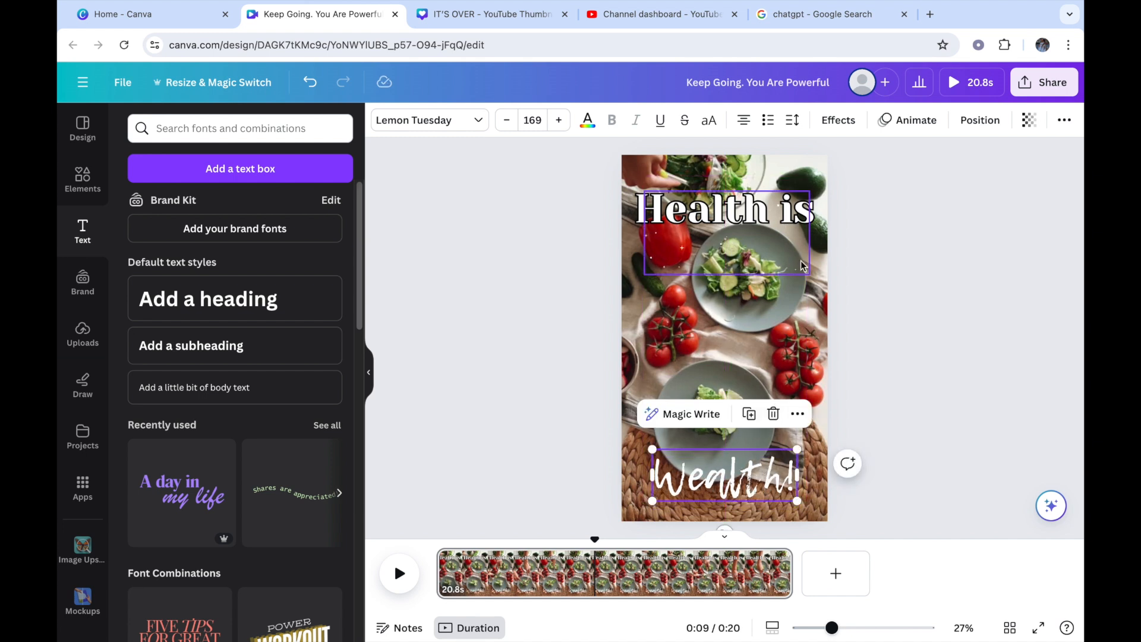
pyautogui.click(892, 311)
# Step: Apply the Lift text effect to "Wealth!" with an intensity of 100
pyautogui.click(770, 483)
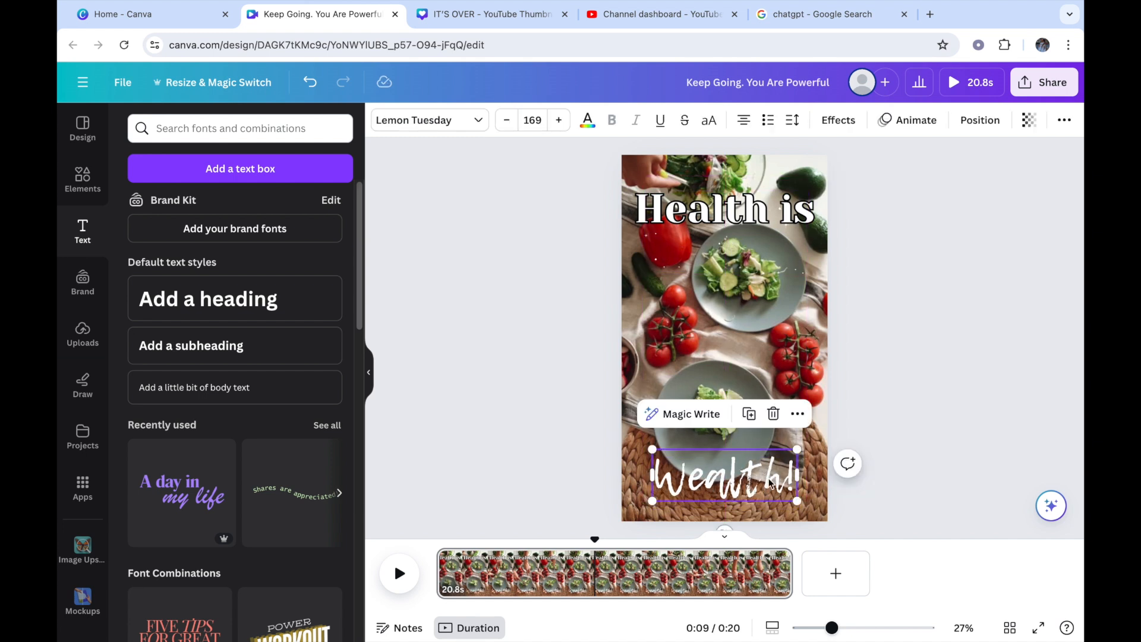
pyautogui.click(856, 123)
pyautogui.click(319, 195)
pyautogui.moveTo(210, 304); pyautogui.dragTo(295, 303)
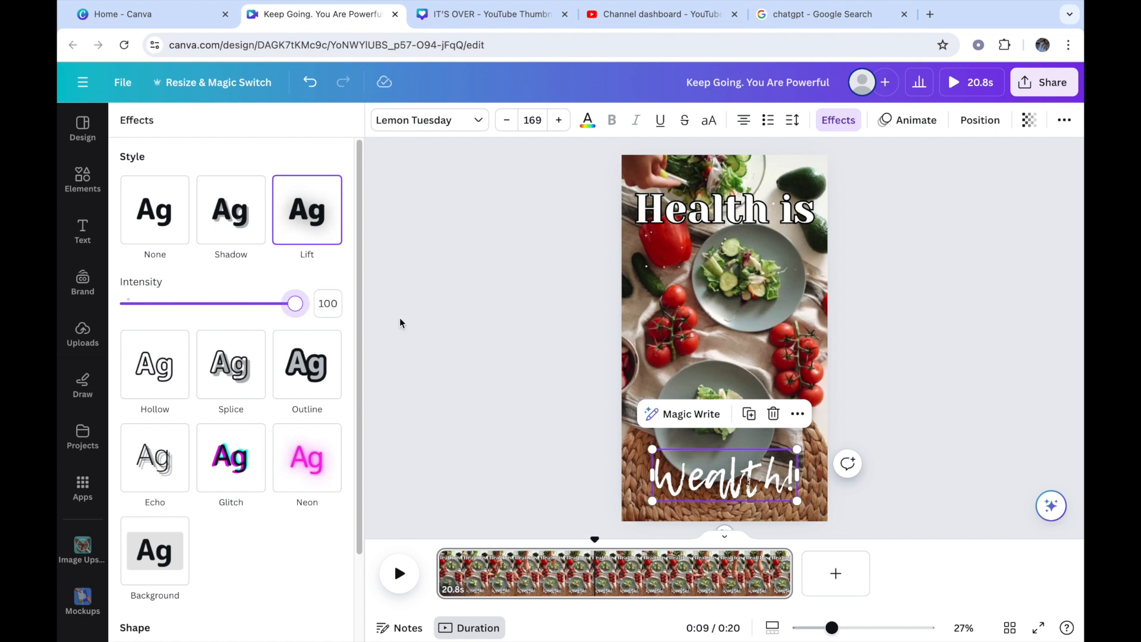
pyautogui.click(894, 355)
pyautogui.click(896, 410)
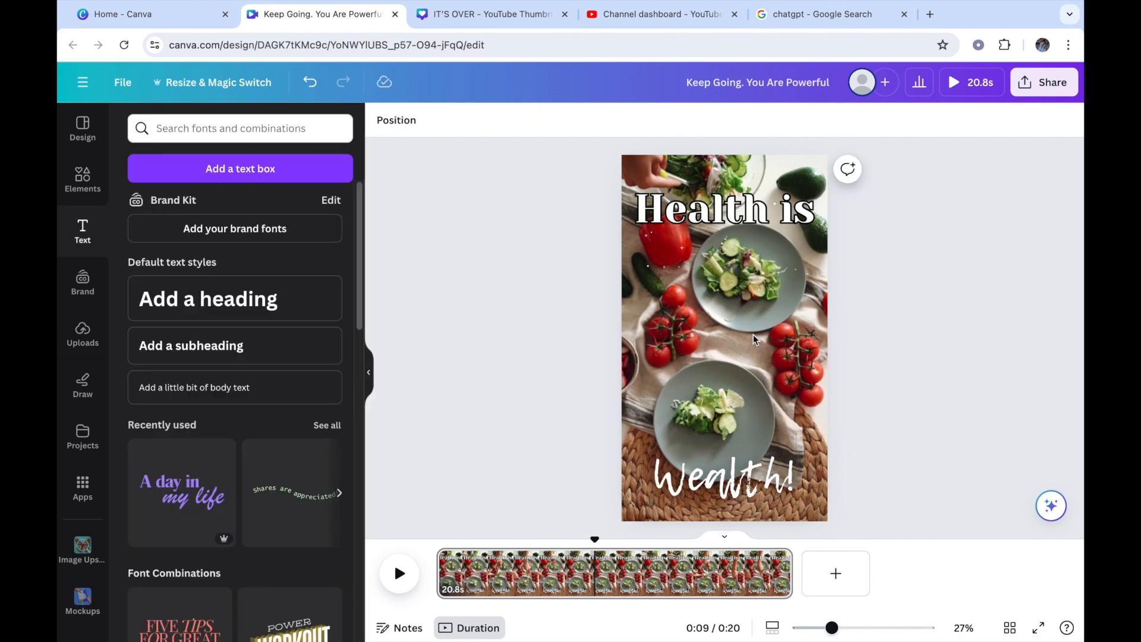
# Step: Play the video from its beginning to check the text animations, stopping after a few seconds
pyautogui.moveTo(594, 542); pyautogui.dragTo(436, 539)
pyautogui.click(400, 574)
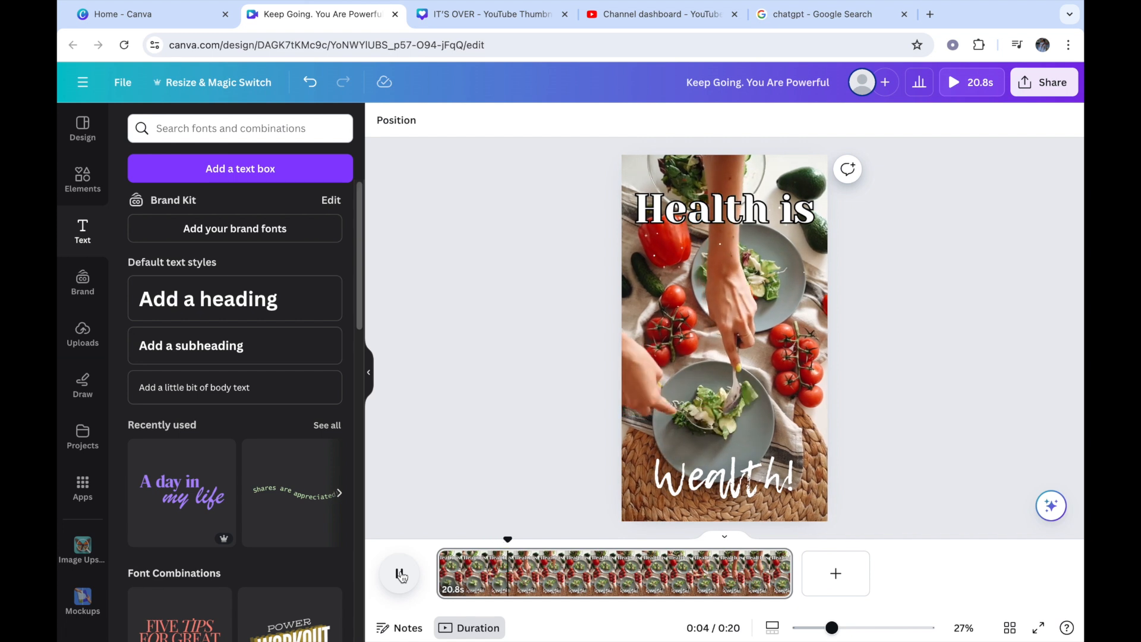
pyautogui.click(399, 574)
# Step: Change the "Health is" text animation to Typewriter
pyautogui.click(755, 209)
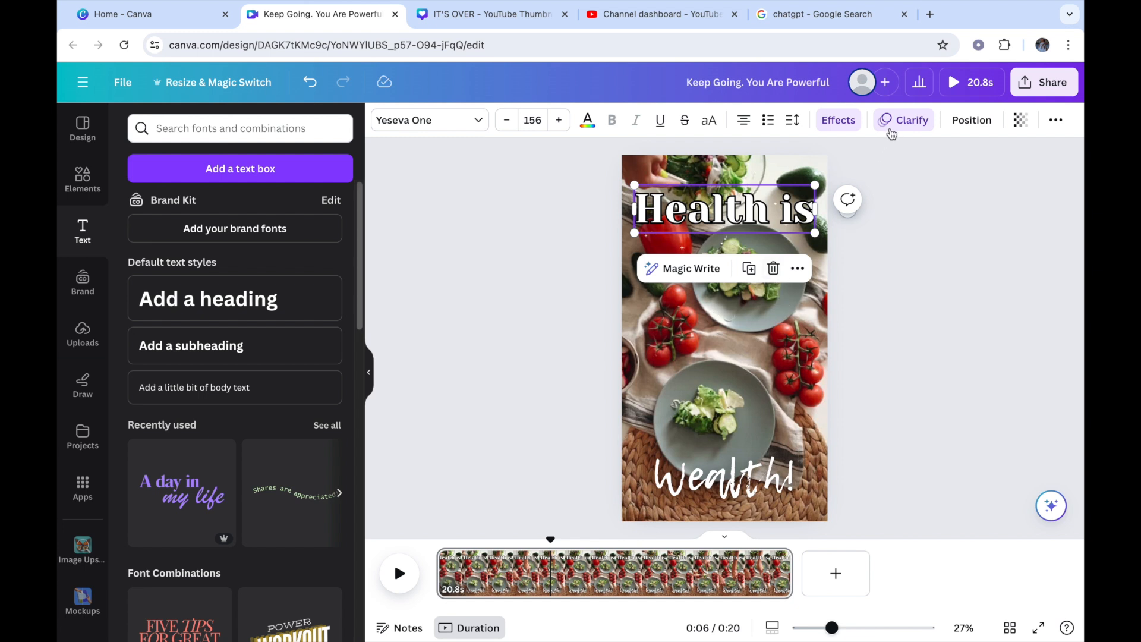
pyautogui.click(898, 125)
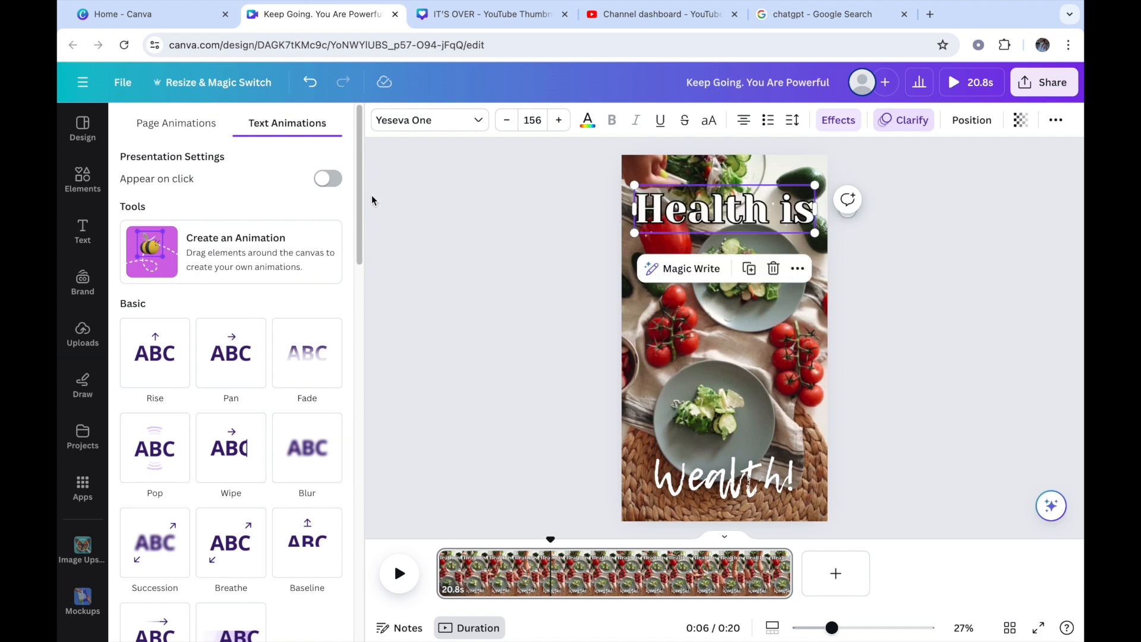
pyautogui.moveTo(359, 200); pyautogui.dragTo(375, 309)
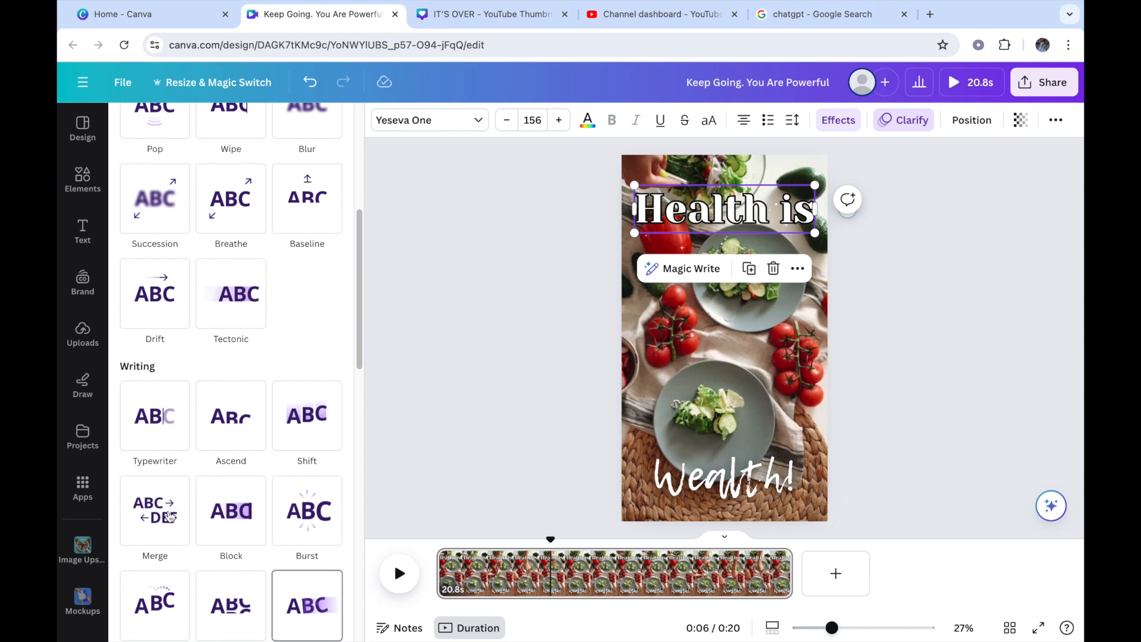
pyautogui.click(147, 442)
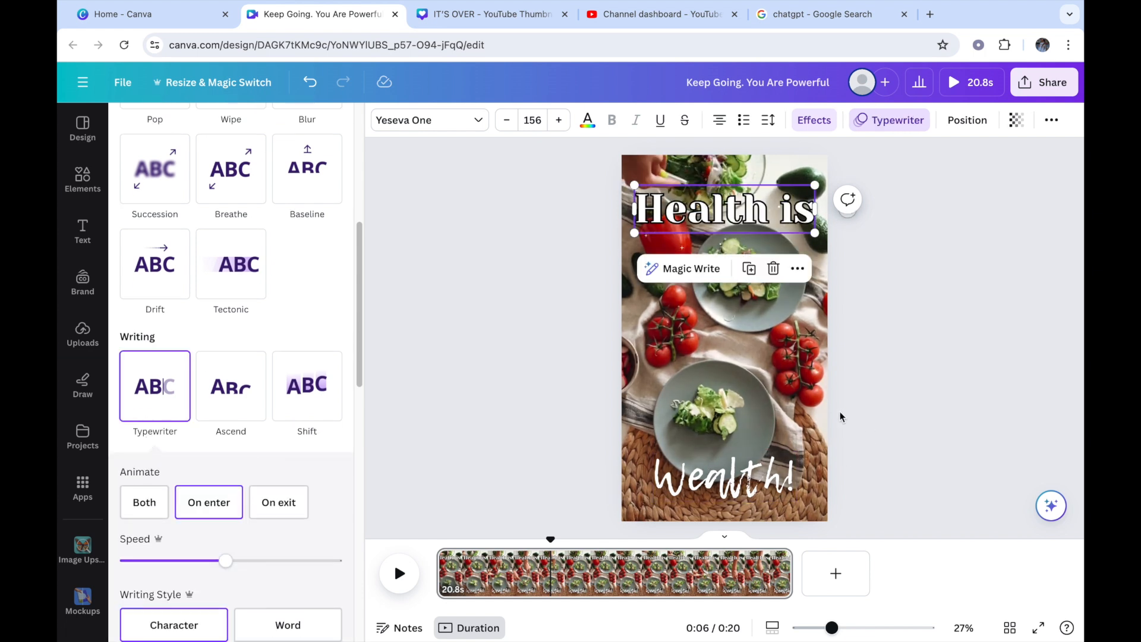
# Step: Browse the "healthy food" video results in the elements library
pyautogui.click(758, 379)
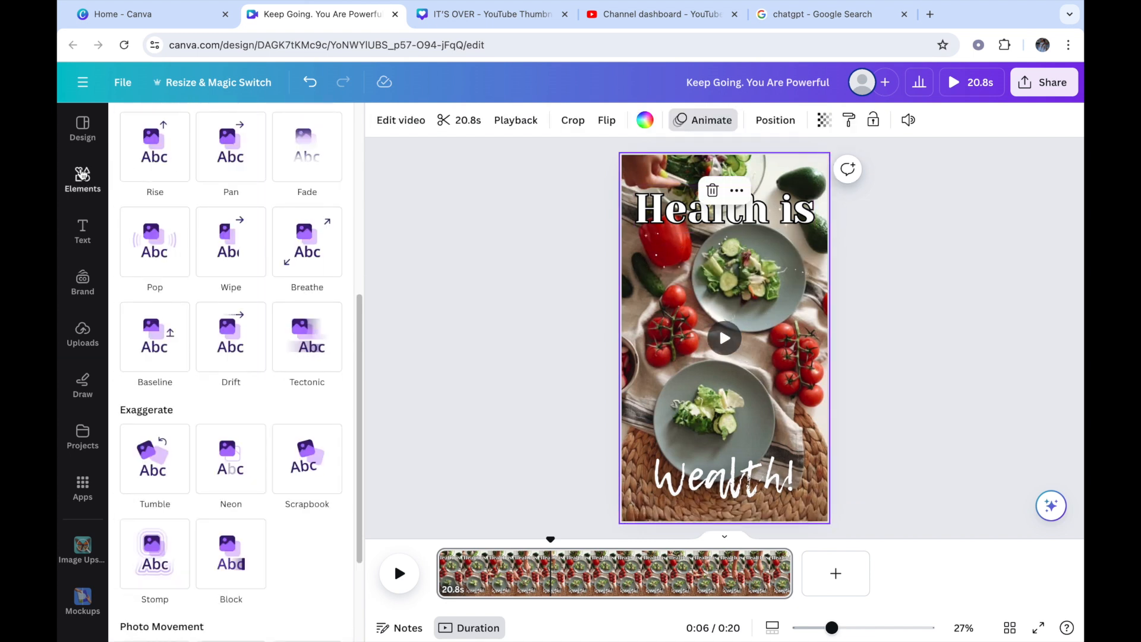
pyautogui.click(82, 174)
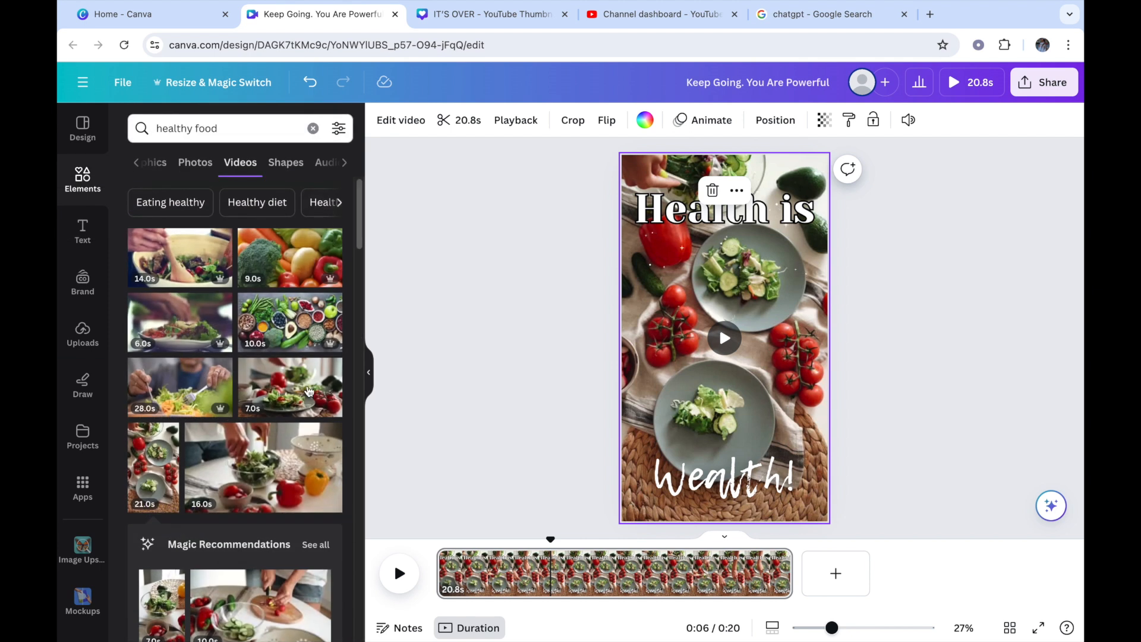
pyautogui.scroll(-5, 359, 238)
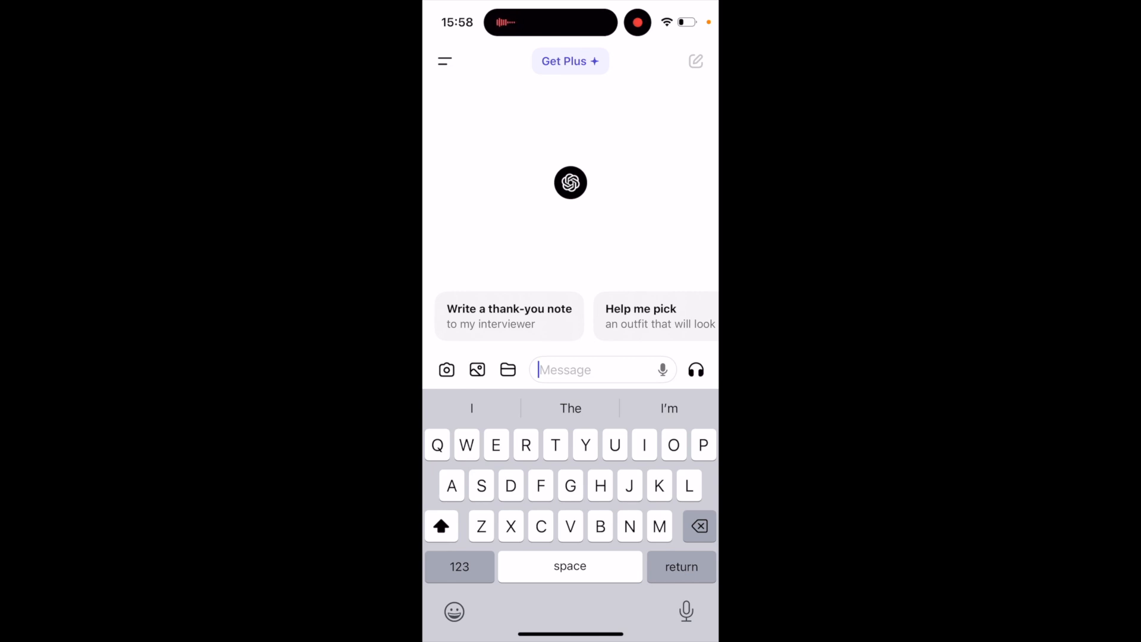
# Step: Switch to ChatGPT and send the prompt "Write me 10 motivational quotes about being powerful and achieving your goals in life"
pyautogui.write('Write me ')
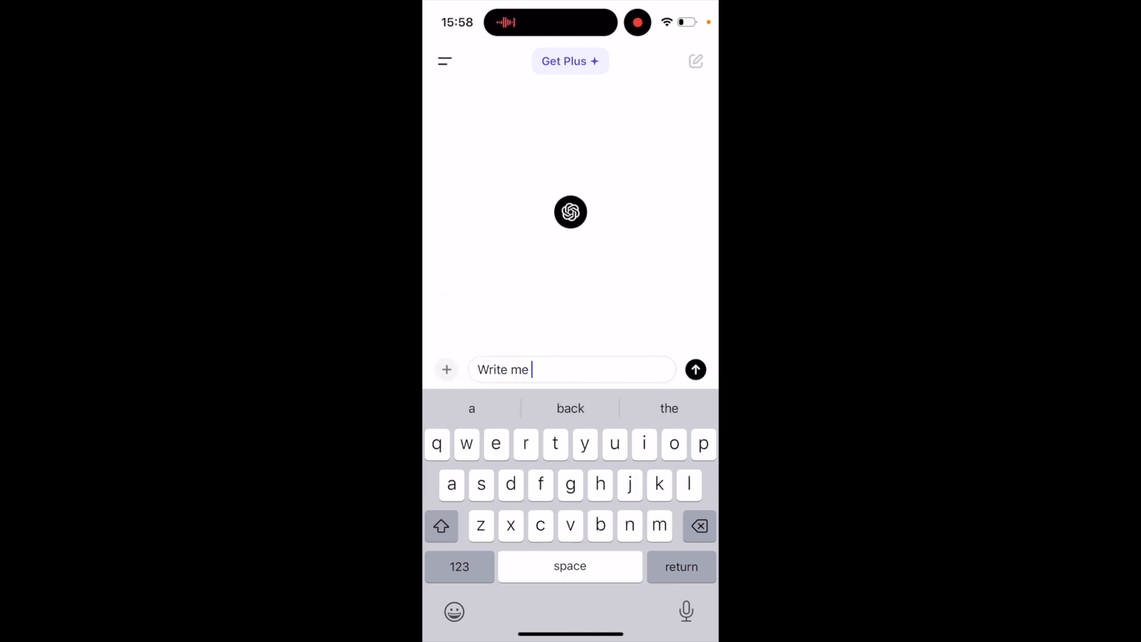
pyautogui.write('10')
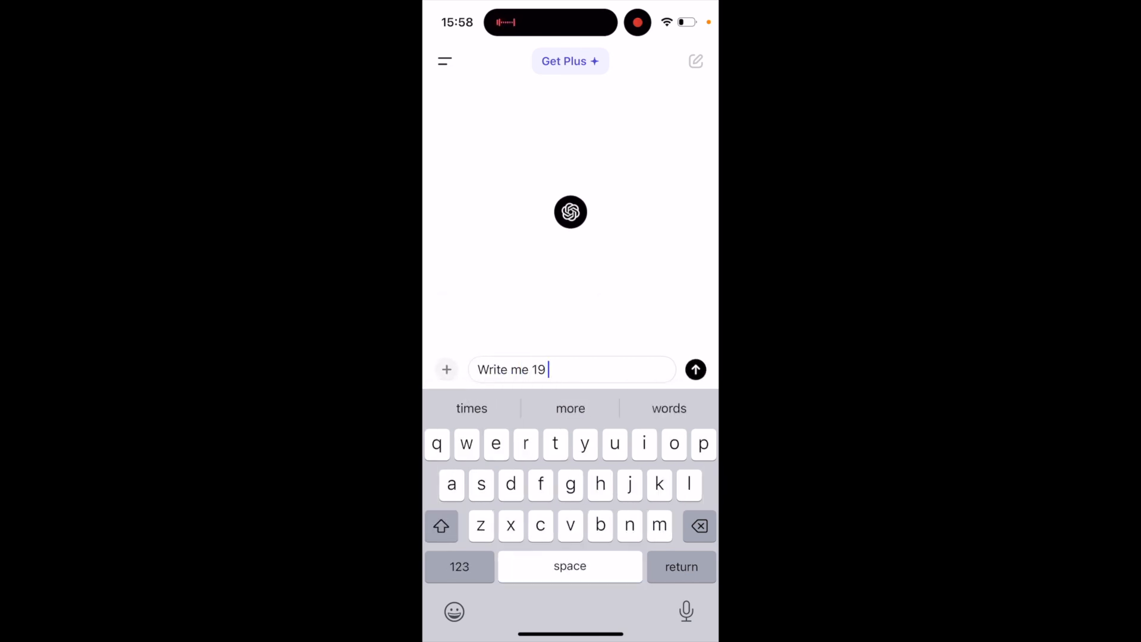
pyautogui.press('BackSpace')
pyautogui.write('0 mon')
pyautogui.press('BackSpace')
pyautogui.write('t')
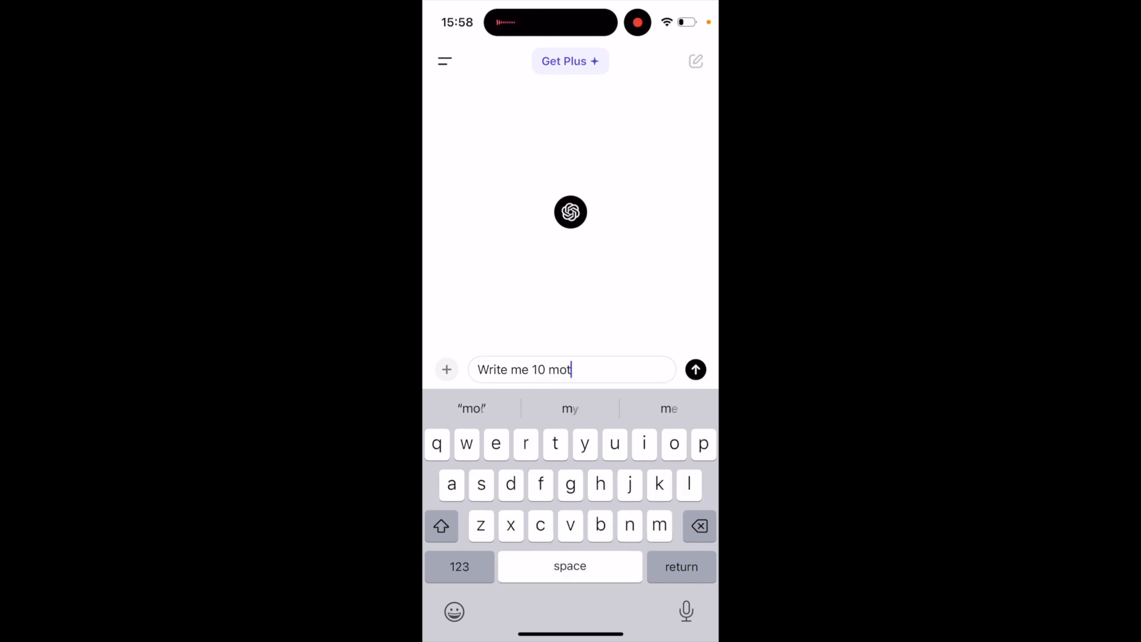
pyautogui.write('ivation')
pyautogui.press('BackSpace')
pyautogui.click(669, 408)
pyautogui.write('qu')
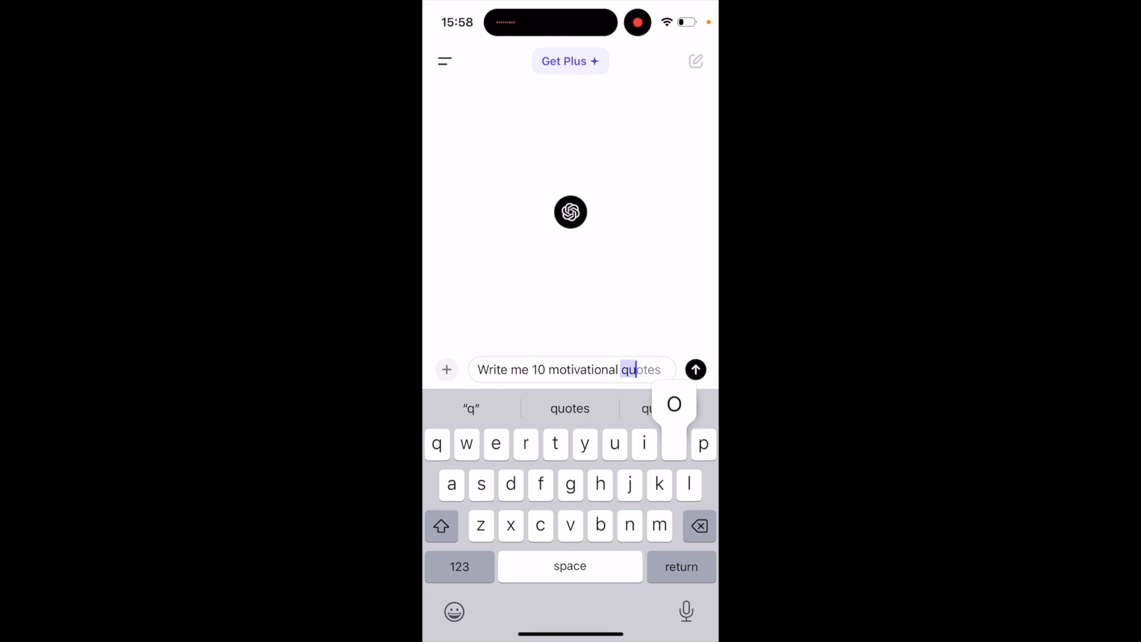
pyautogui.write('otes about ')
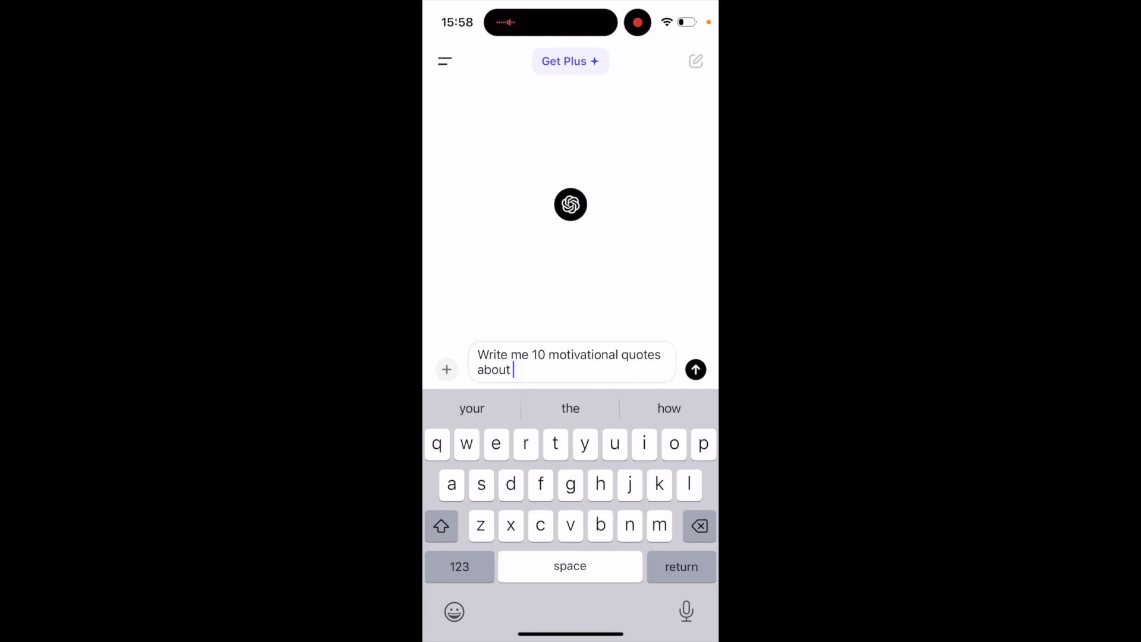
pyautogui.write('being powerful and ache')
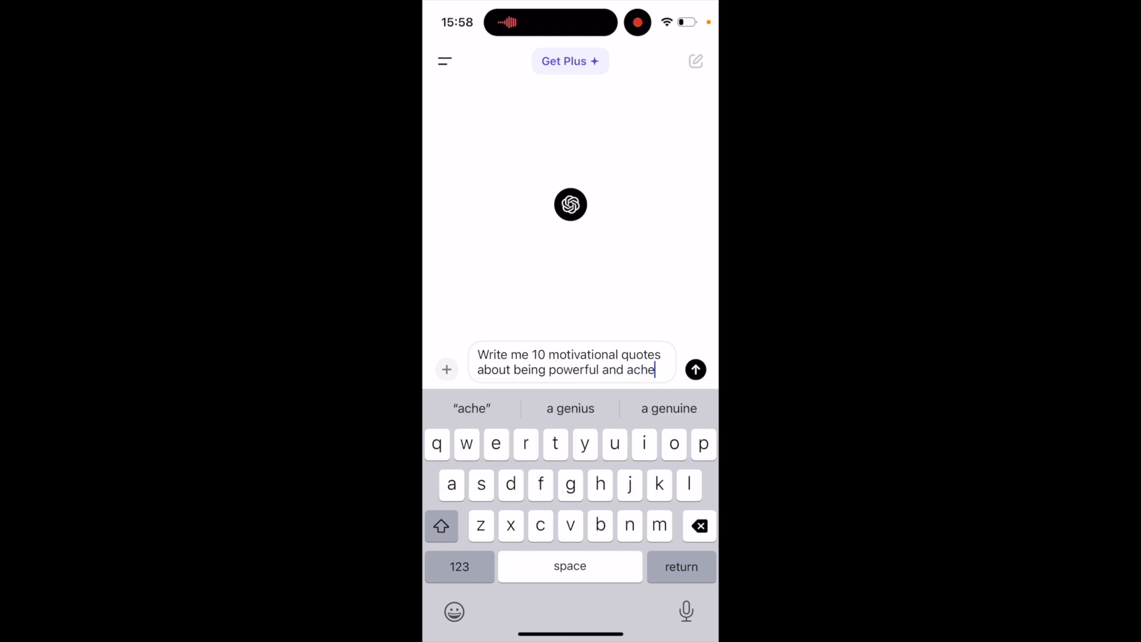
pyautogui.press('BackSpace')
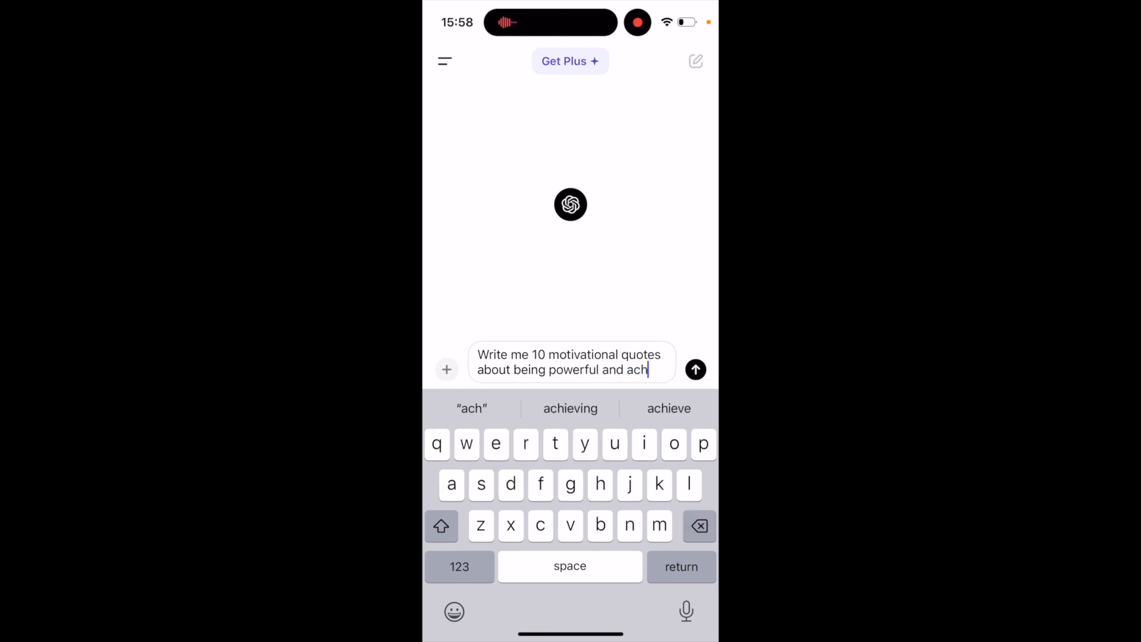
pyautogui.write('ieving your goald')
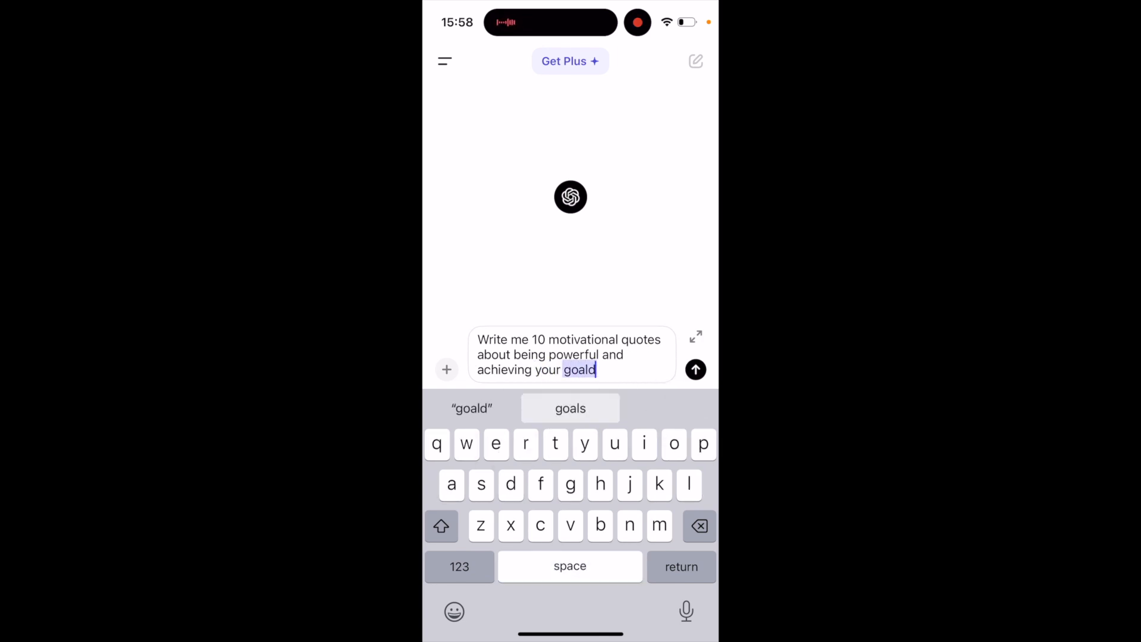
pyautogui.write(' in life')
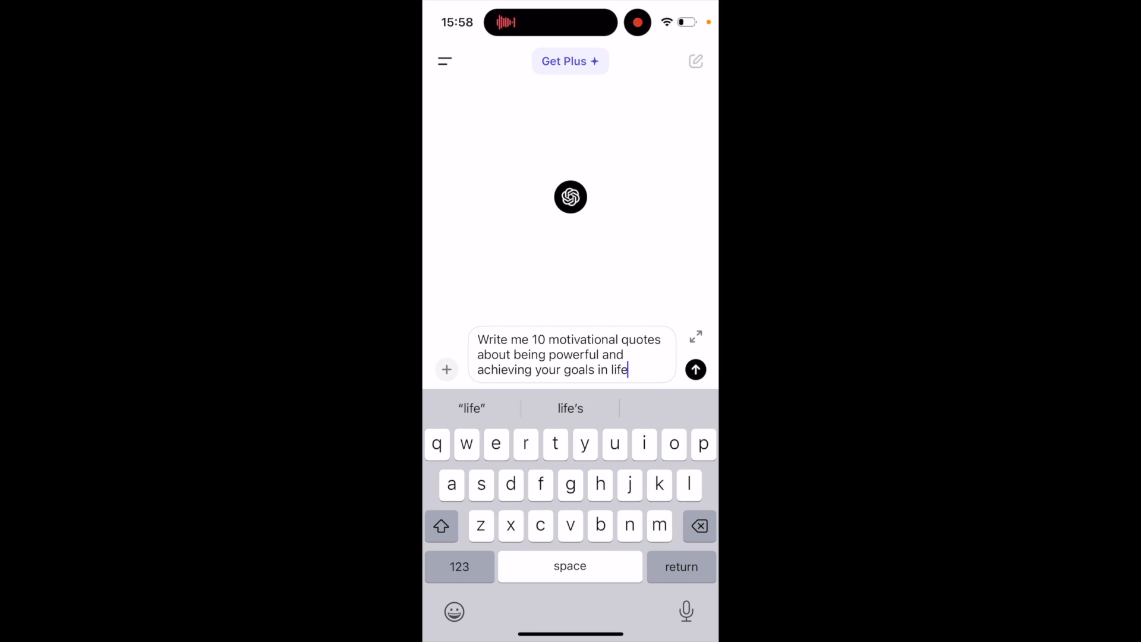
pyautogui.click(695, 369)
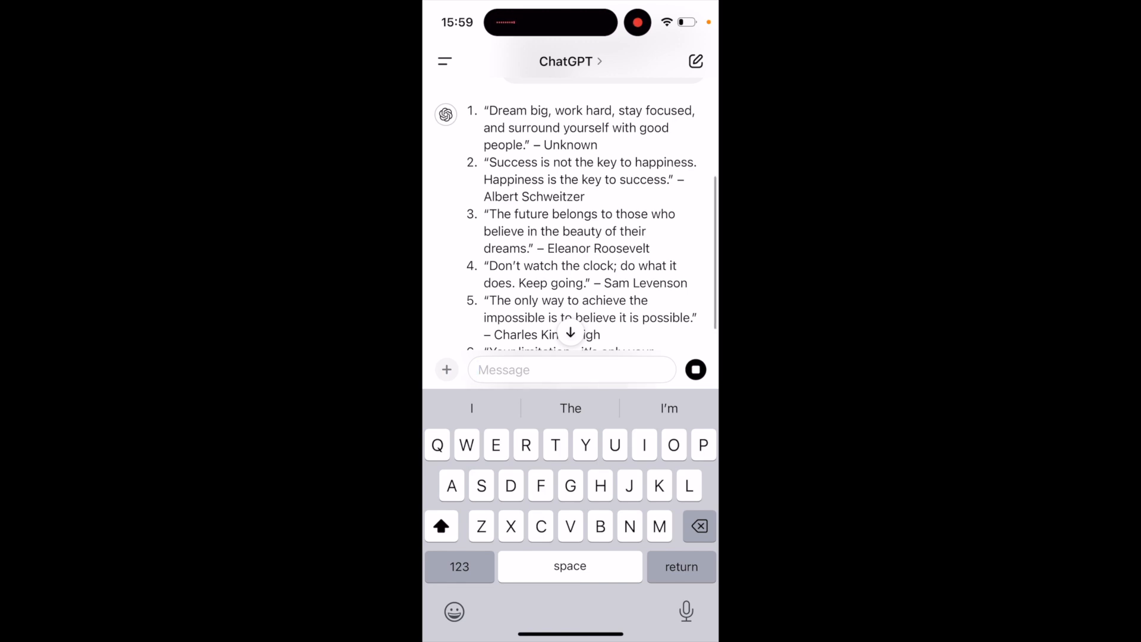
# Step: Review the generated motivational quotes and send the prompt "Write me 5 quotes about healthy lifestyle"
pyautogui.scroll(-3, 571, 220)
pyautogui.scroll(3, 570, 219)
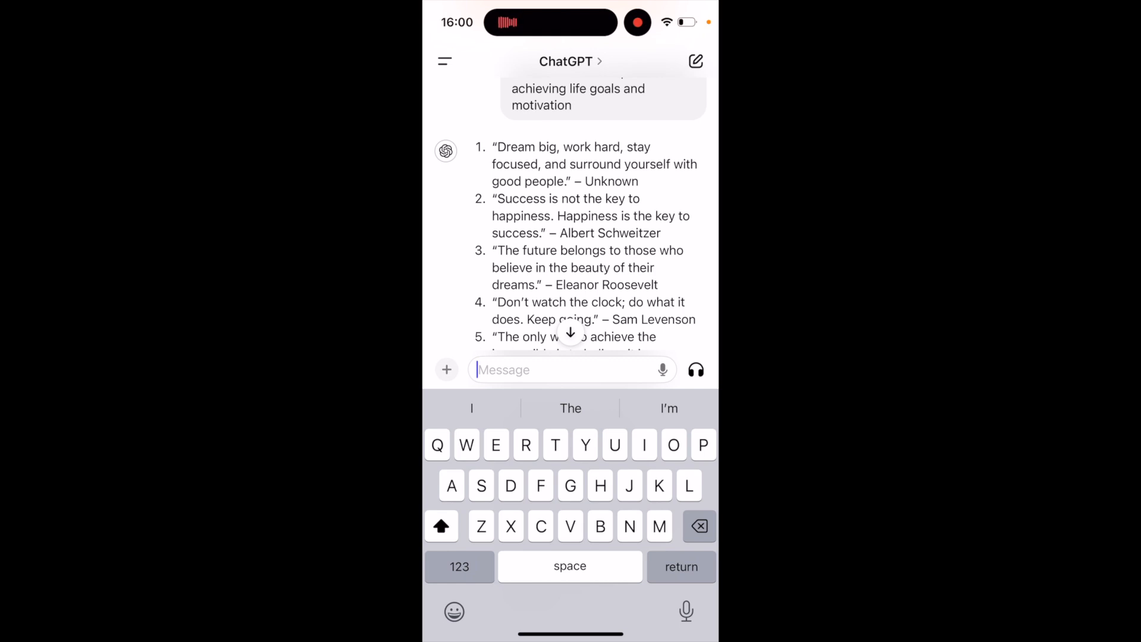
pyautogui.scroll(-5, 571, 220)
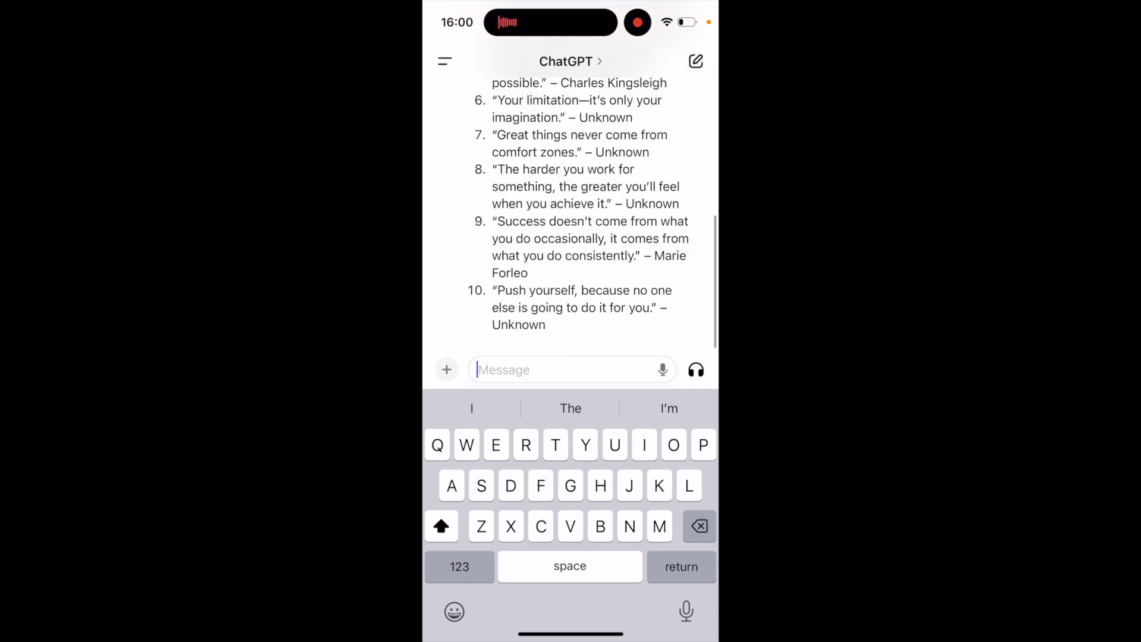
pyautogui.write('Write me')
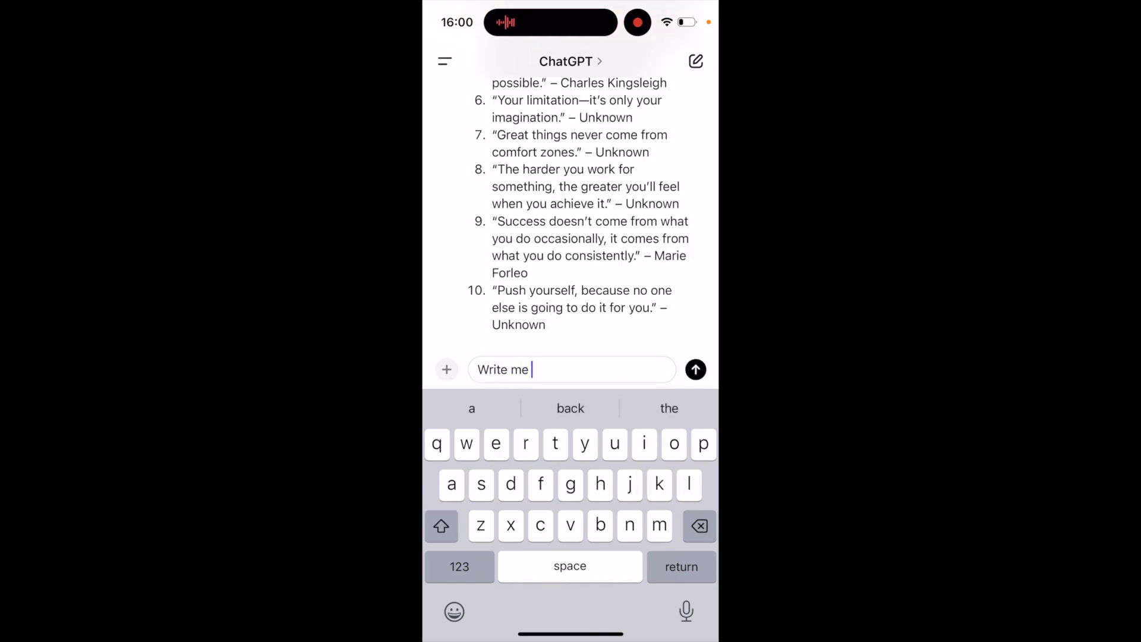
pyautogui.click(459, 566)
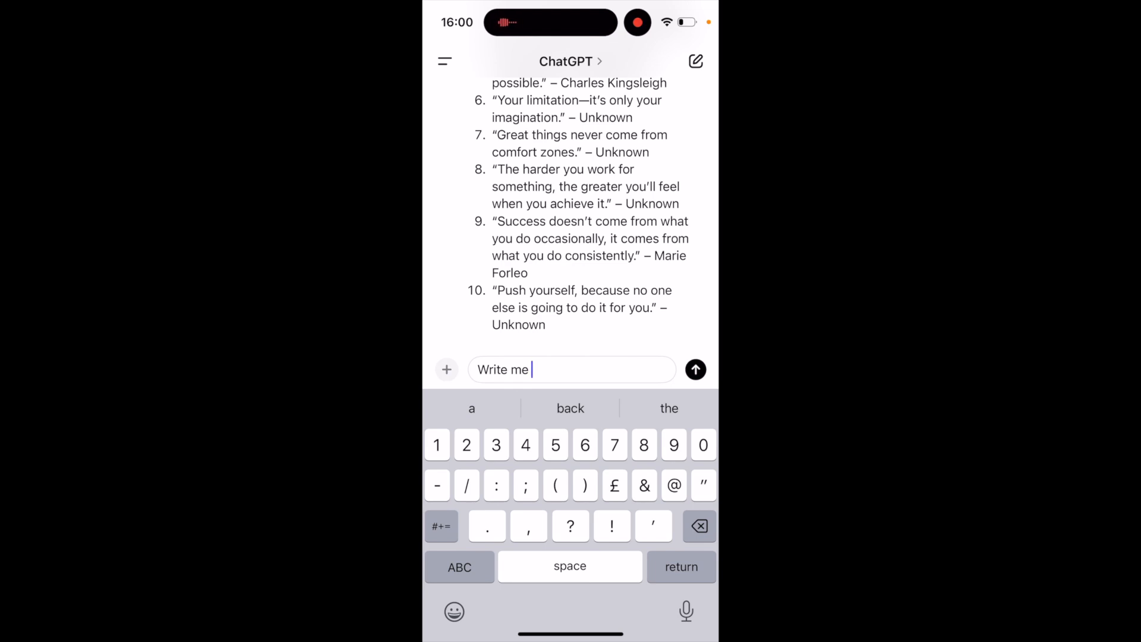
pyautogui.write('5 quotes ')
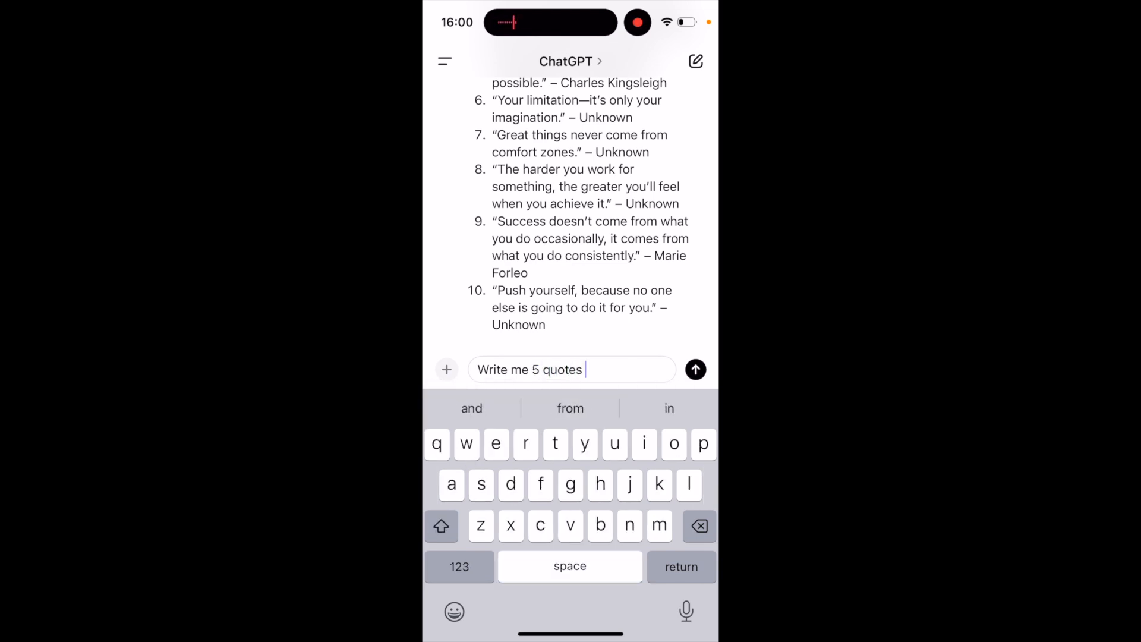
pyautogui.write('about ')
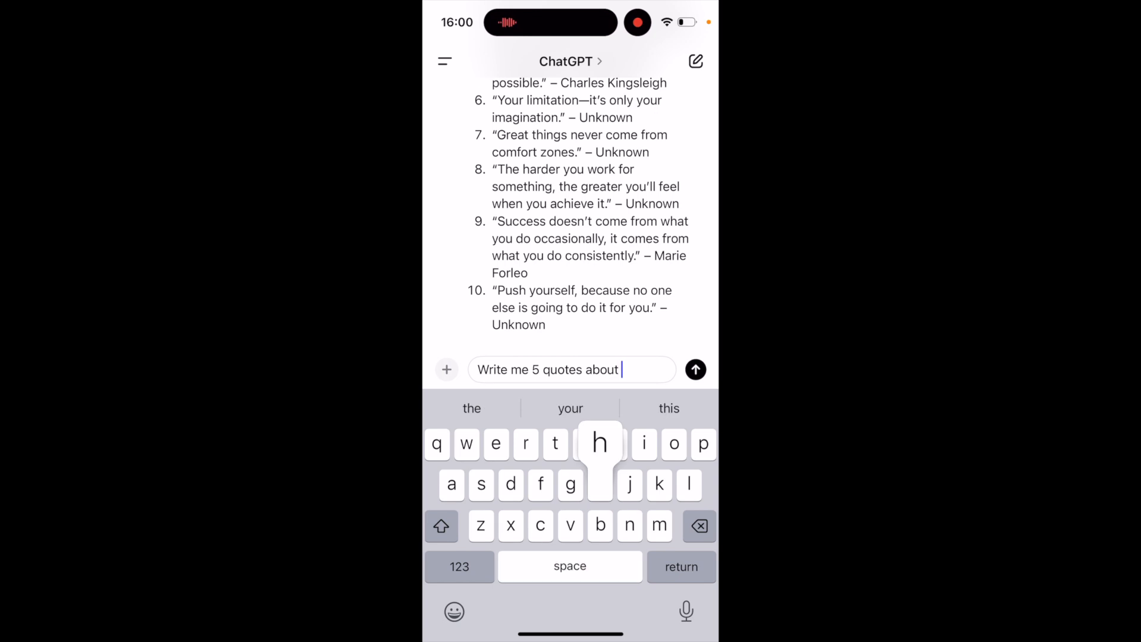
pyautogui.write('healthy')
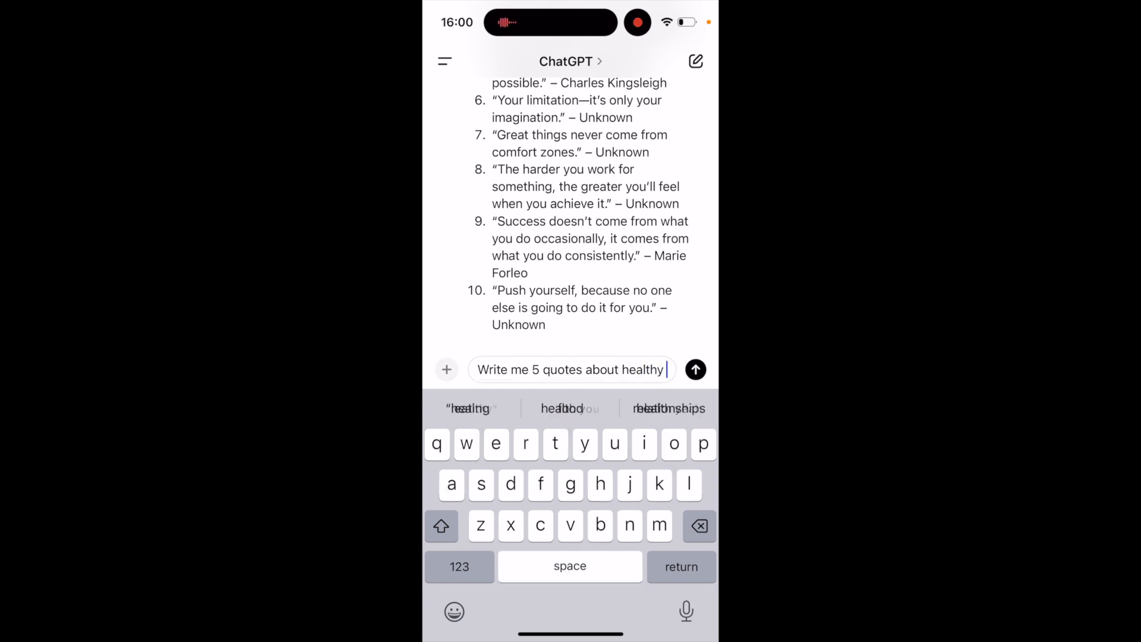
pyautogui.write(' lifestyle')
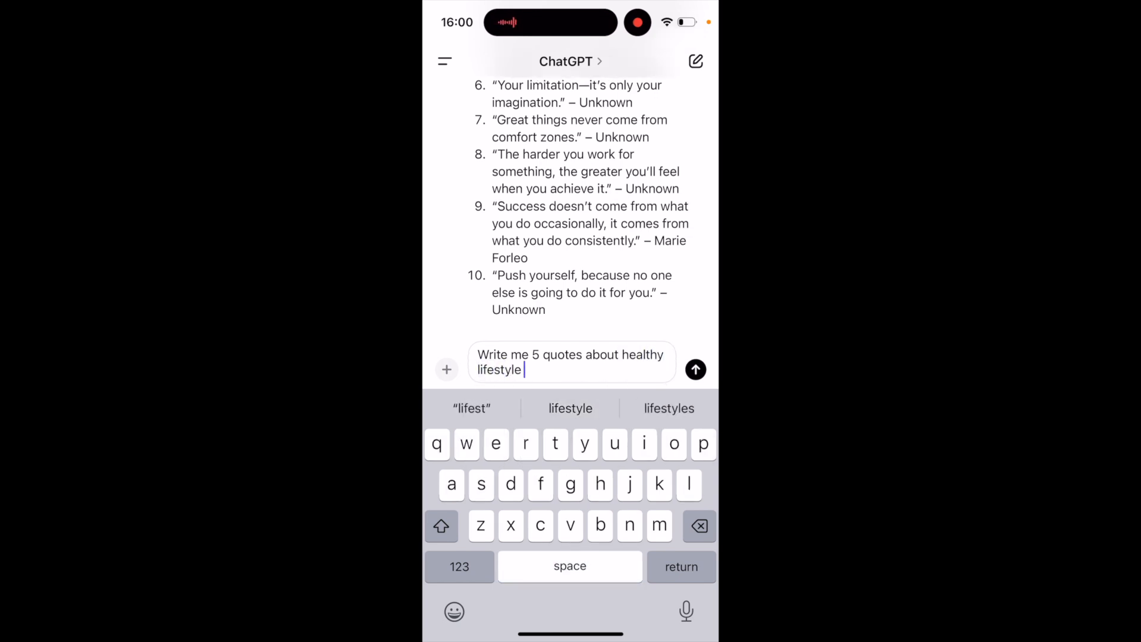
pyautogui.click(695, 369)
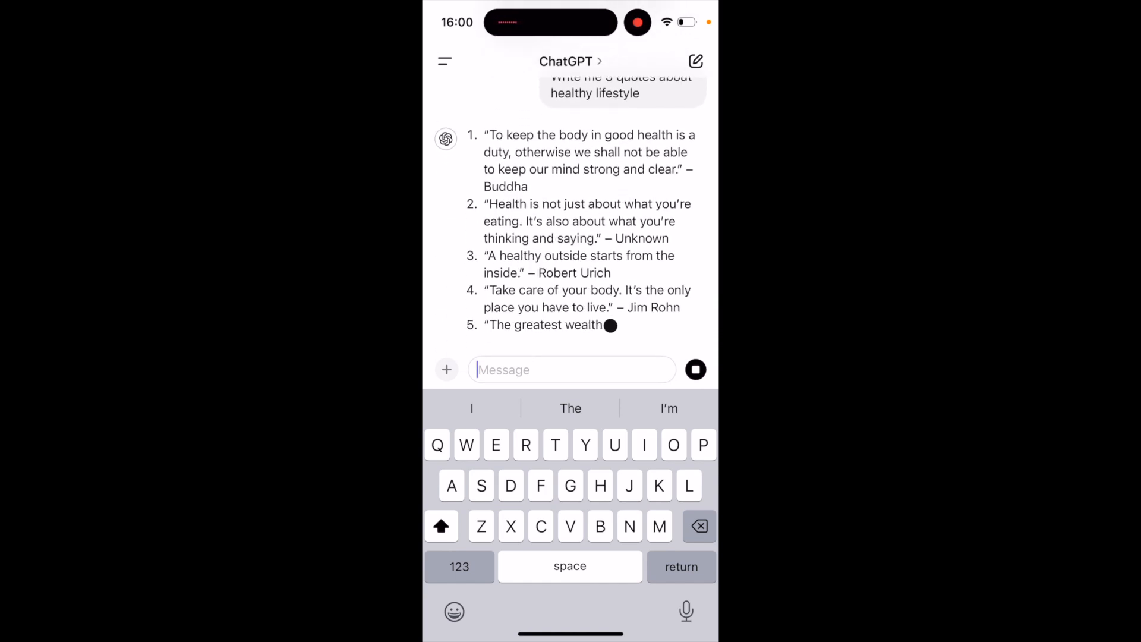
# Step: Send the follow-up prompt "Make these quotes short" for the healthy lifestyle quotes
pyautogui.write('Make these quotes ')
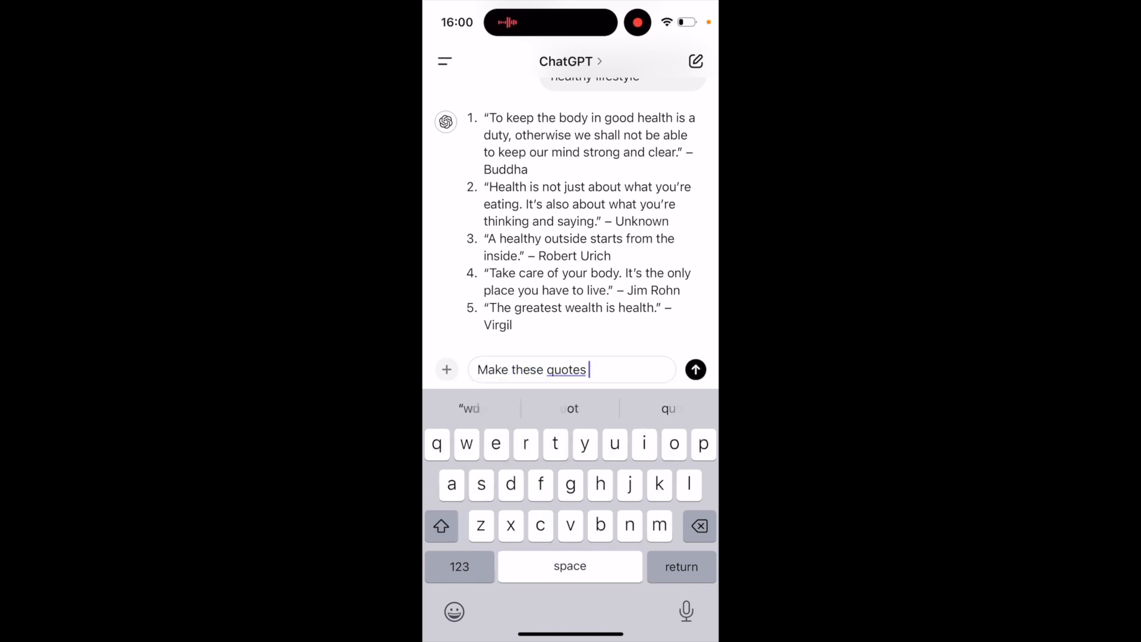
pyautogui.write('short')
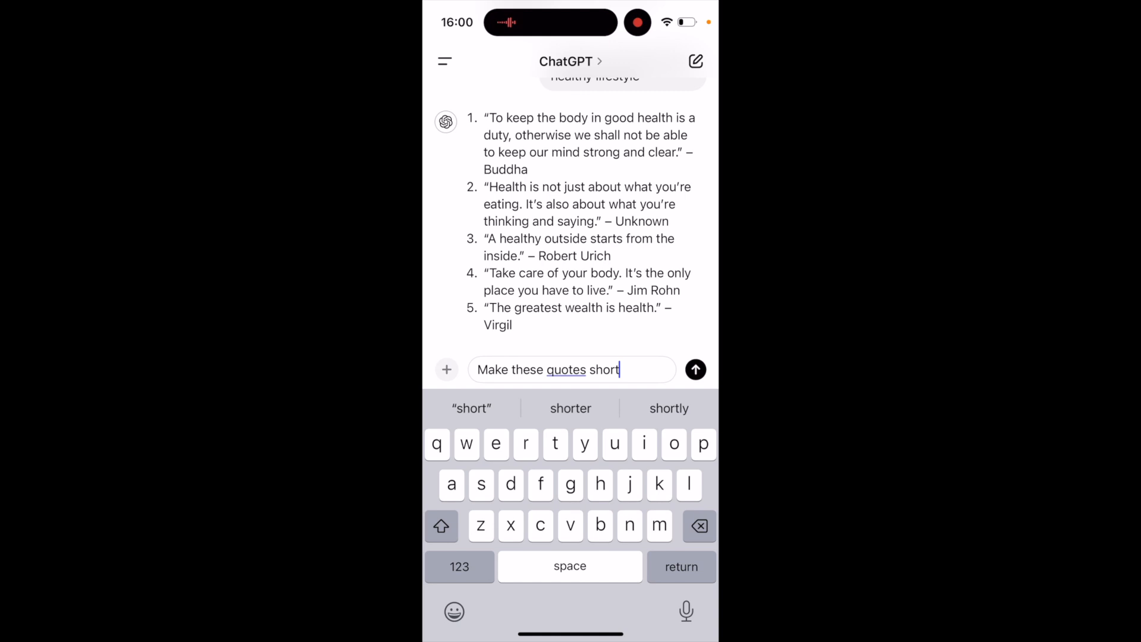
pyautogui.click(695, 369)
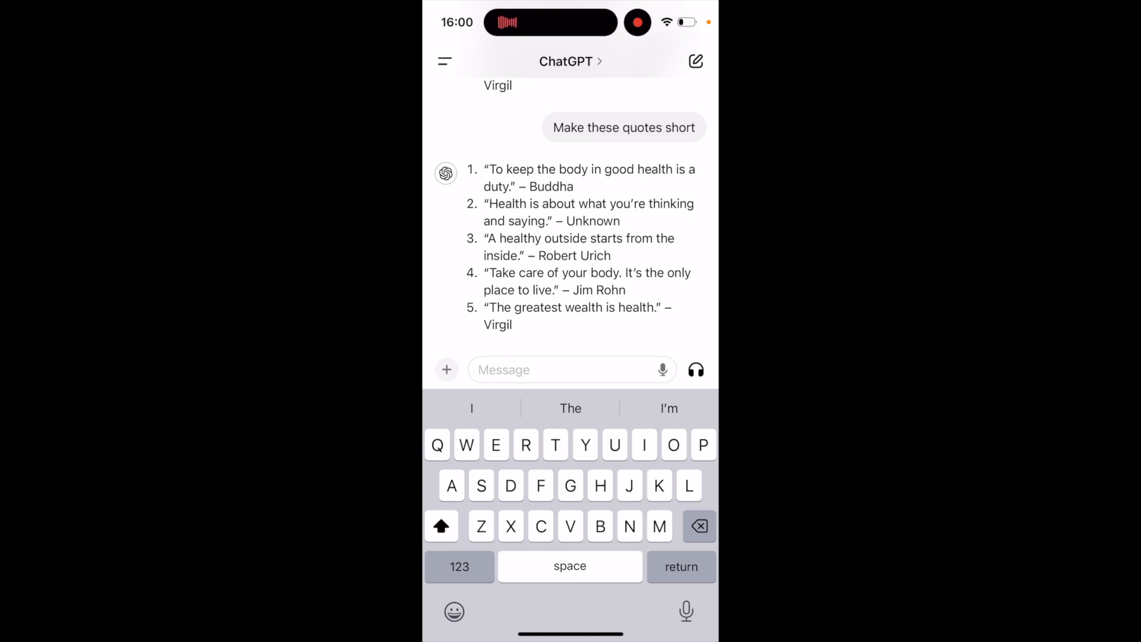
# Step: Compare the shortened healthy lifestyle quotes with the original versions and the motivational quotes earlier in the conversation
pyautogui.scroll(3, 570, 214)
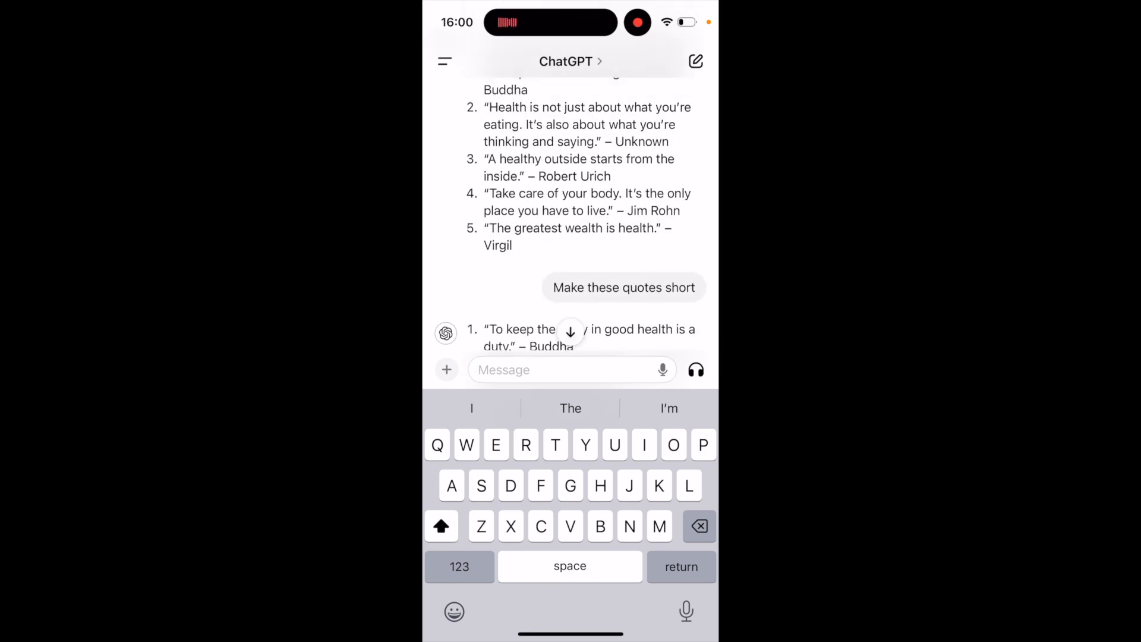
pyautogui.scroll(2, 570, 213)
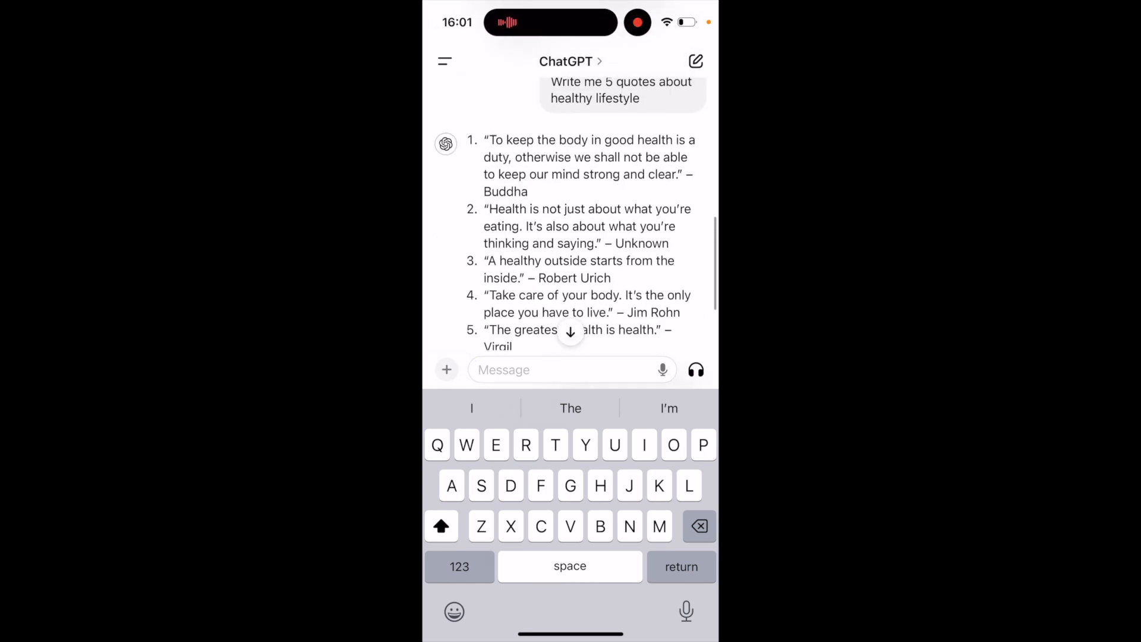
pyautogui.scroll(-2, 571, 214)
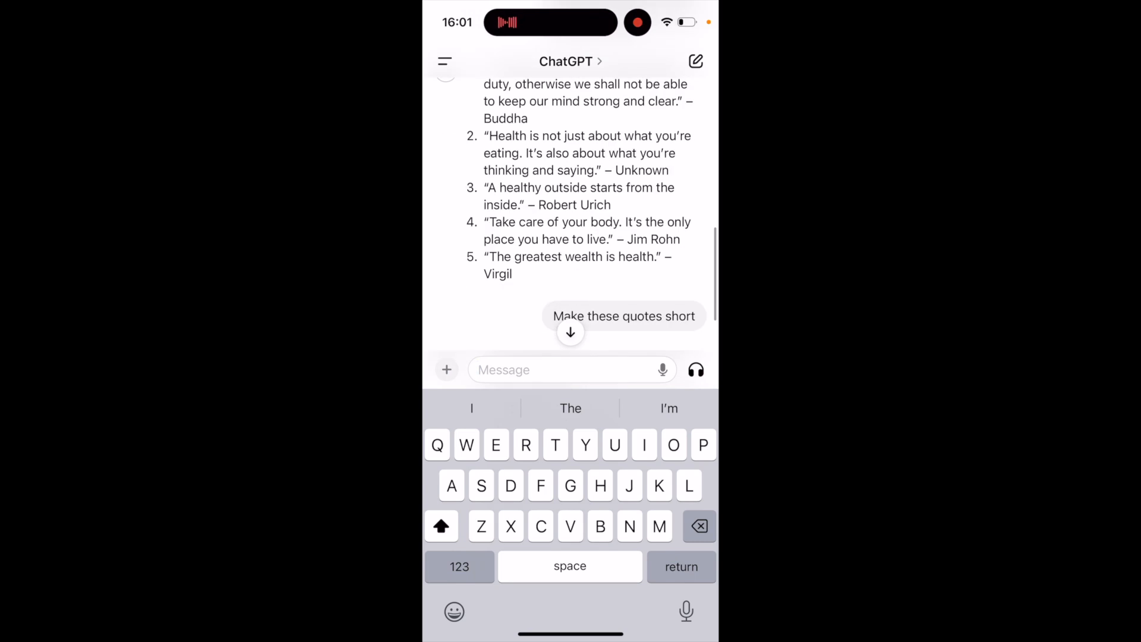
pyautogui.scroll(10, 571, 214)
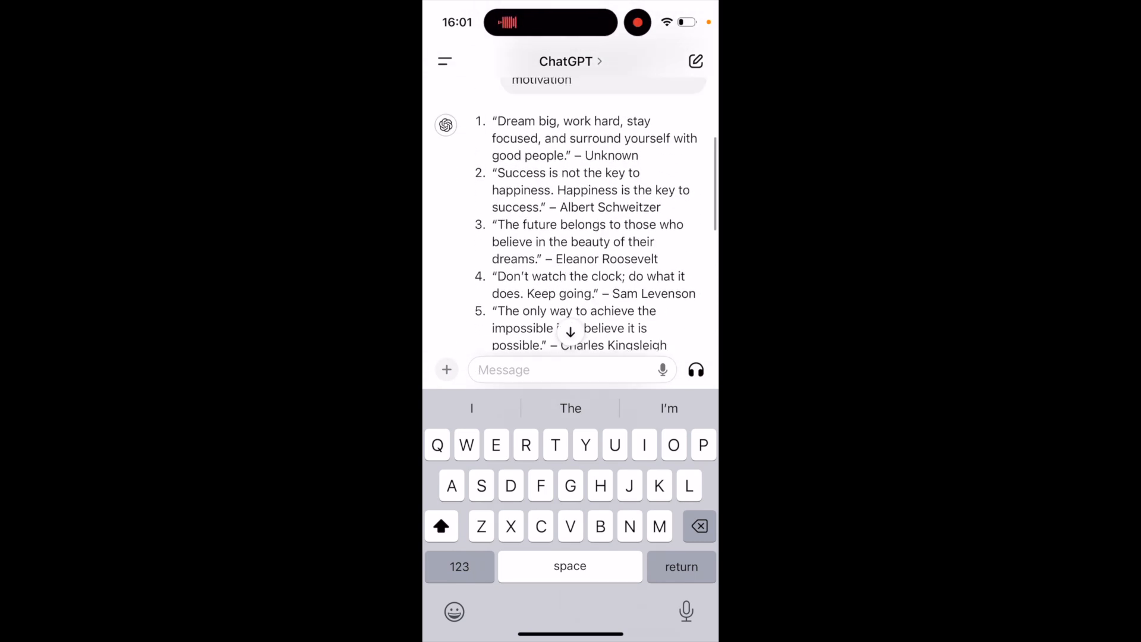
pyautogui.scroll(3, 571, 214)
pyautogui.click(570, 332)
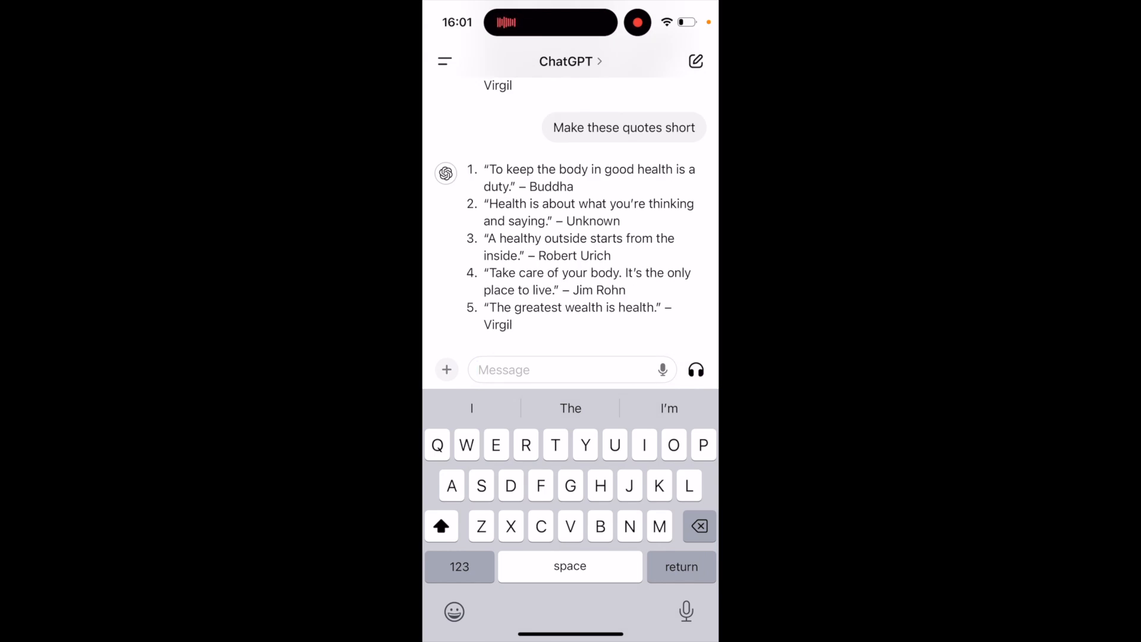
pyautogui.scroll(1, 570, 214)
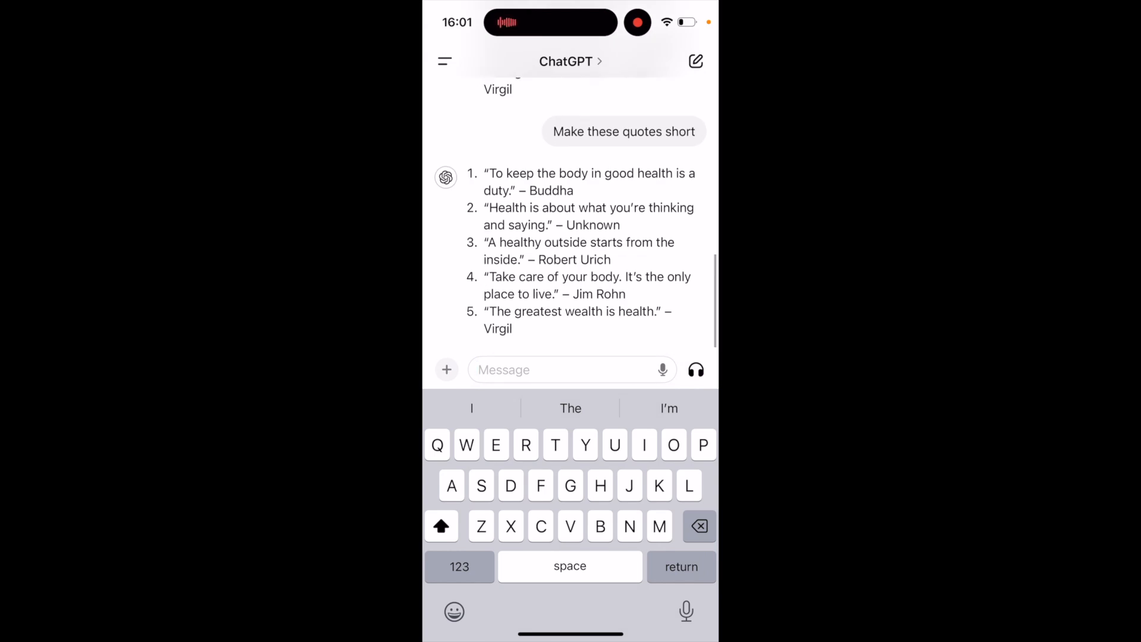
pyautogui.scroll(-1, 570, 213)
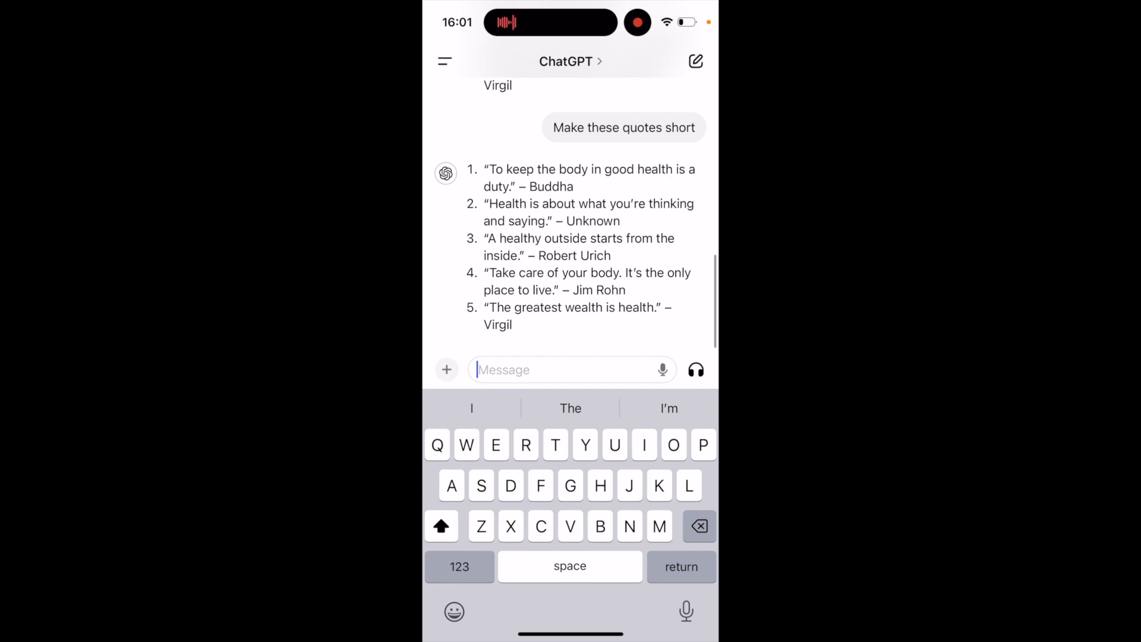